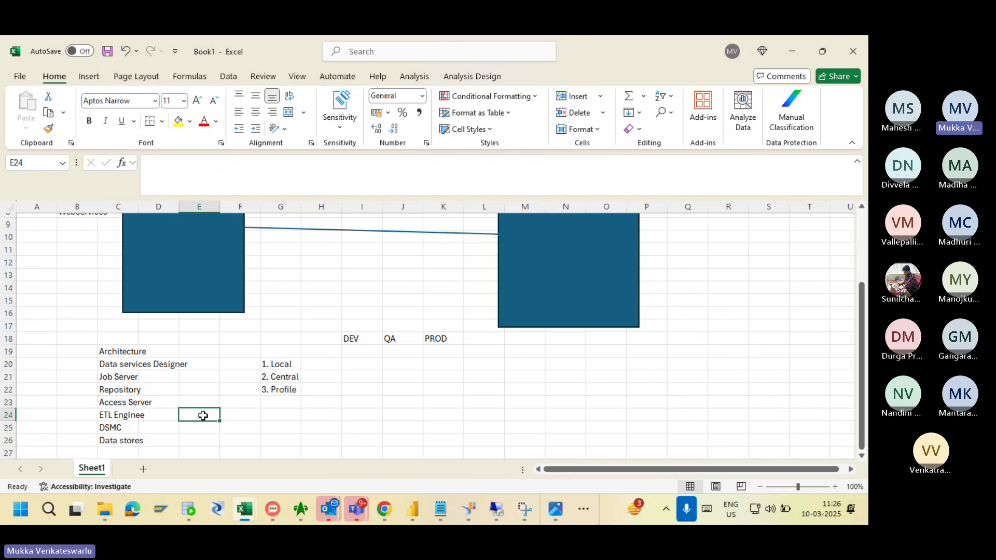
- Enter 'ETL, Real Time' in cell E24 beside the ETL Enginee entry
{"action": "type", "text": "E"}
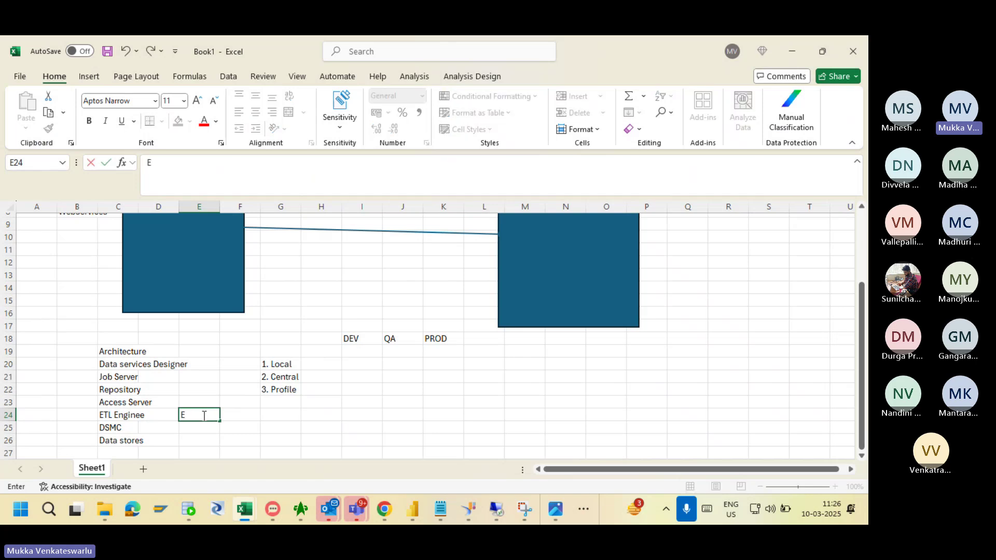
{"action": "type", "text": "TL"}
{"action": "left_click", "coordinate": [228, 416]}
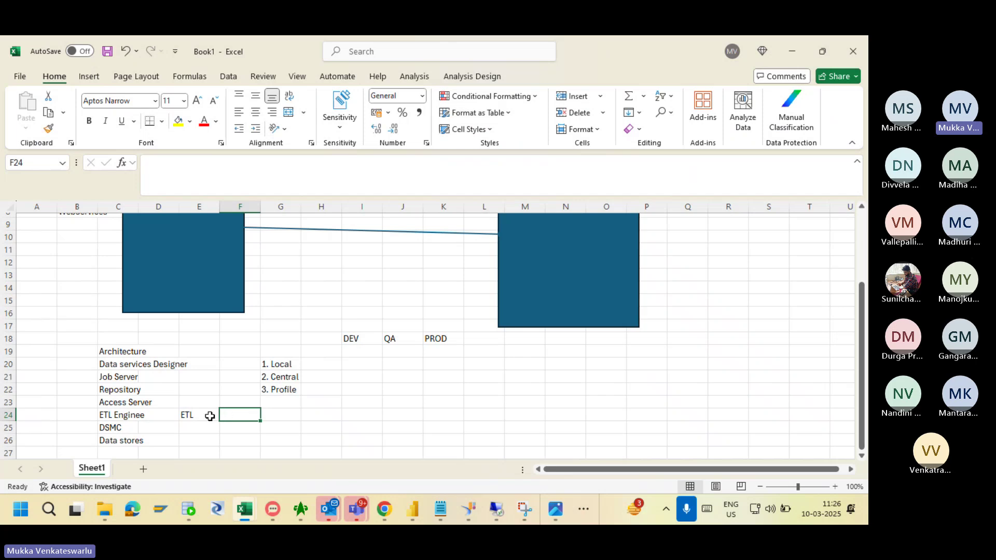
{"action": "left_click", "coordinate": [209, 415]}
{"action": "left_click", "coordinate": [173, 167]}
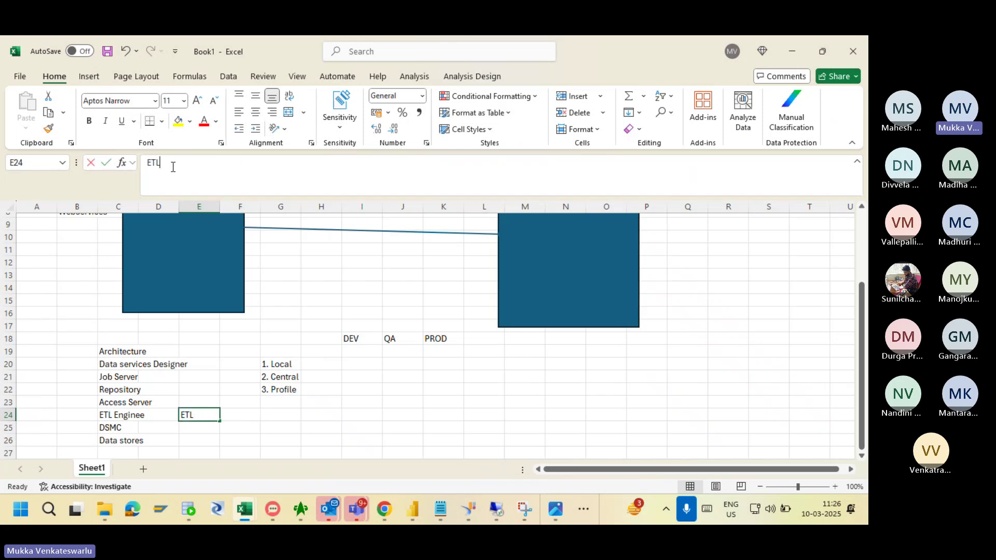
{"action": "type", "text": ", Real"}
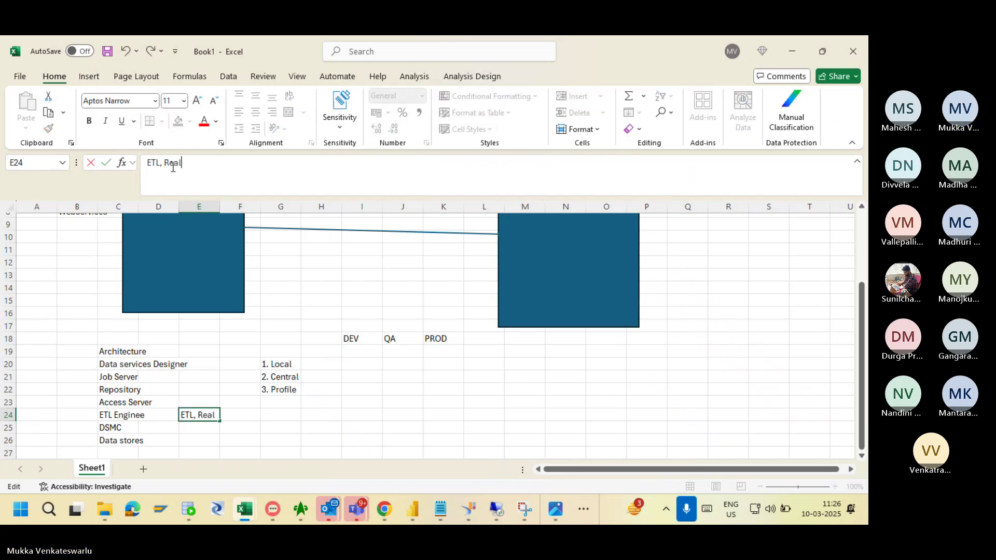
{"action": "type", "text": " Time"}
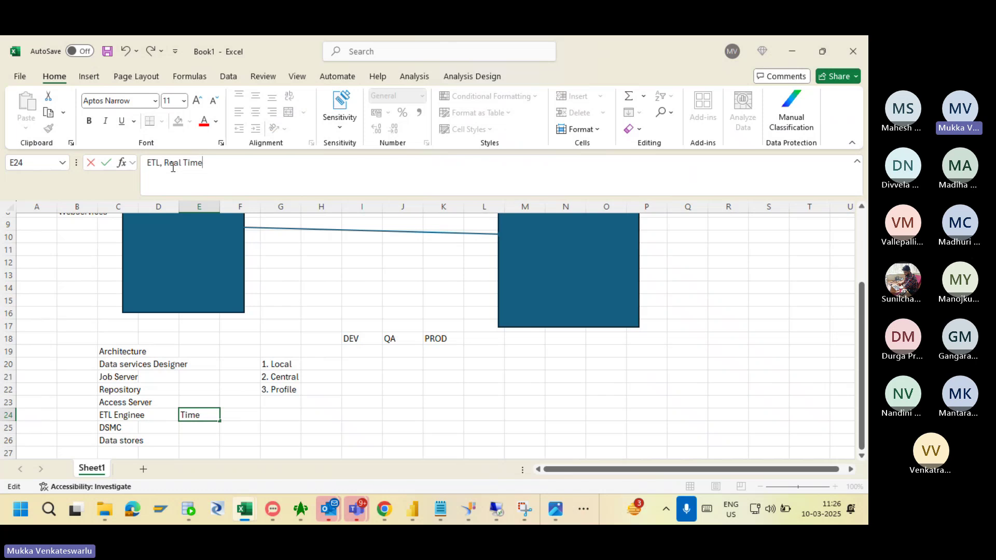
{"action": "left_click", "coordinate": [270, 413]}
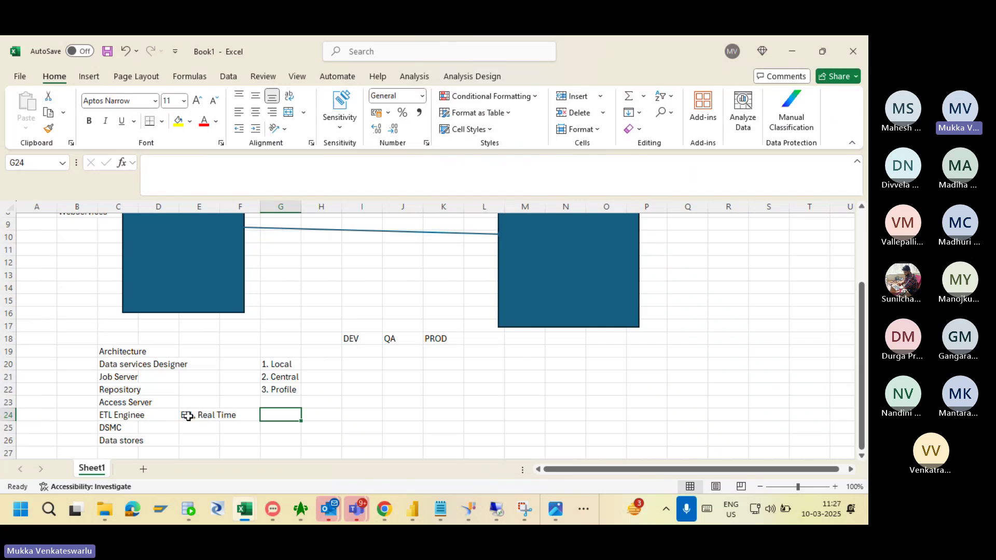
{"action": "left_click", "coordinate": [212, 417]}
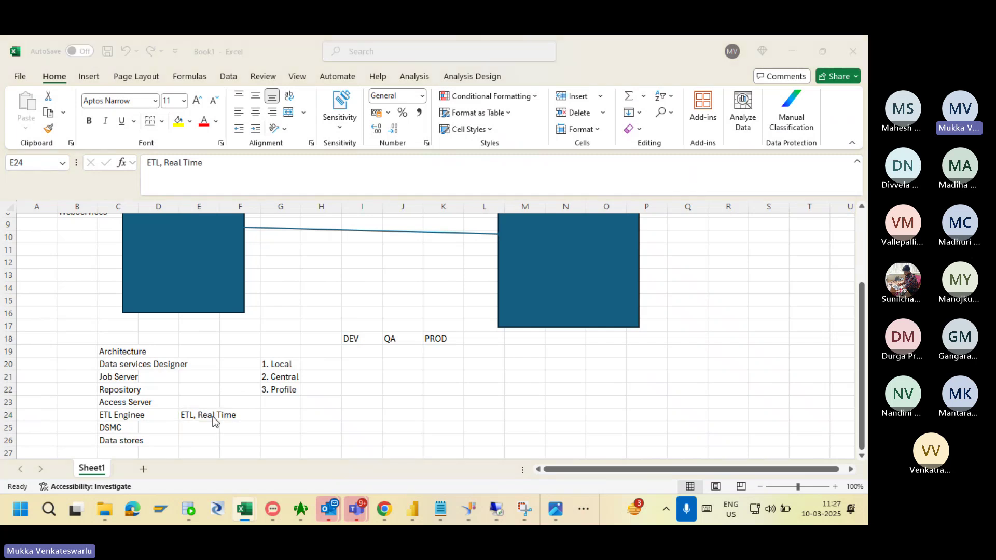
{"action": "key", "text": "alt+Tab"}
{"action": "key", "text": "alt+Tab"}
{"action": "key", "text": "alt+Tab"}
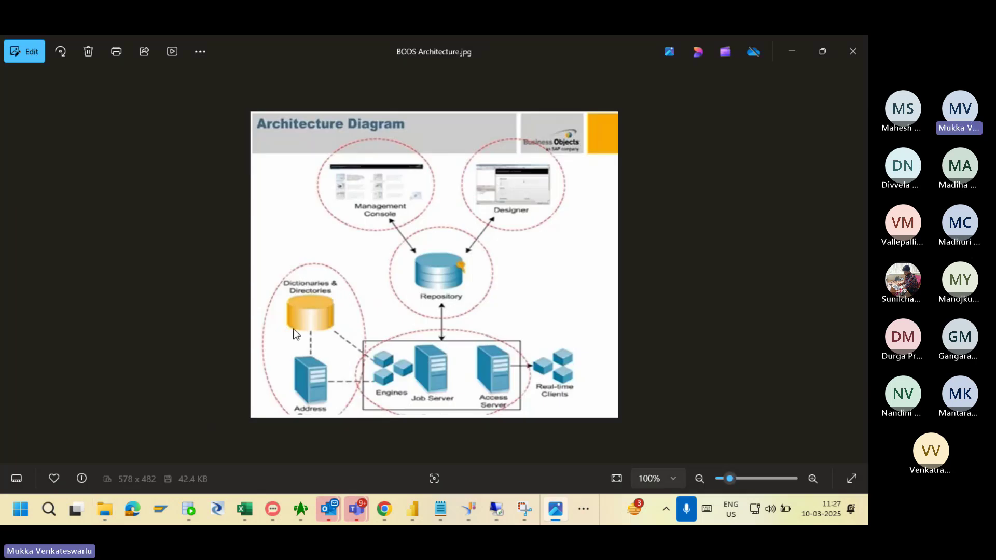
- Glance at the BODS Architecture diagram, then return to the Book1 workbook
{"action": "key", "text": "alt+Tab"}
{"action": "key", "text": "alt+Tab"}
{"action": "key", "text": "alt+Tab"}
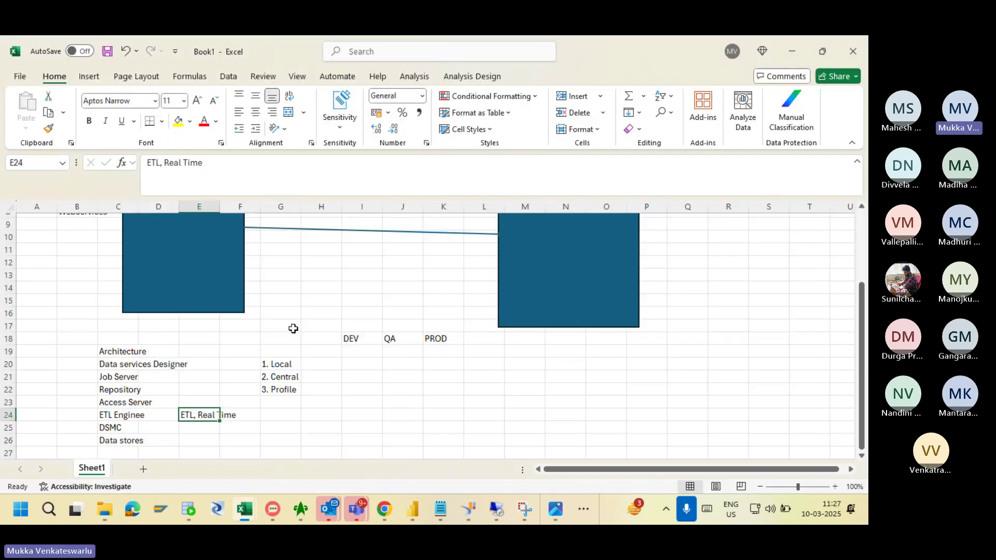
{"action": "left_click", "coordinate": [130, 441]}
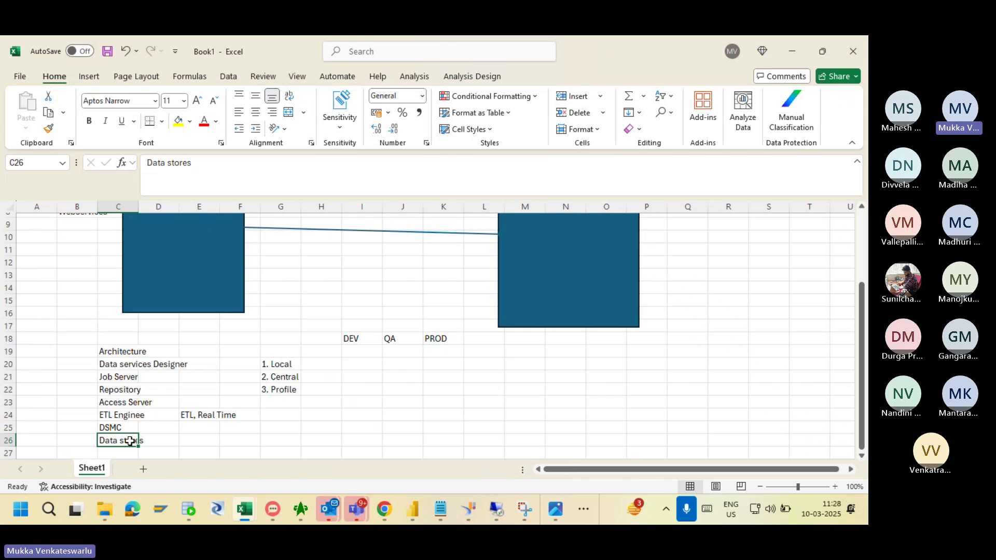
{"action": "key", "text": "alt+Tab"}
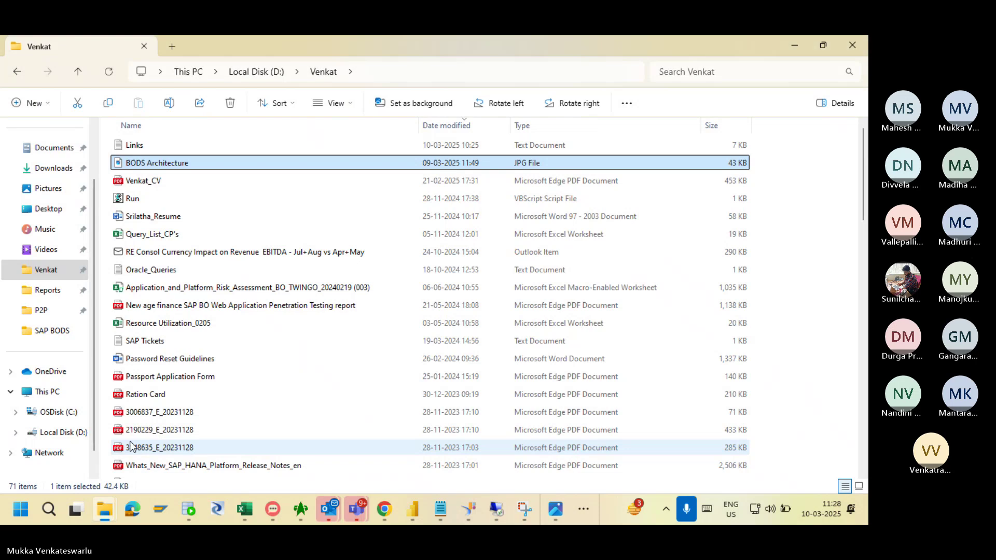
{"action": "key", "text": "alt+Tab"}
{"action": "key", "text": "alt+Tab"}
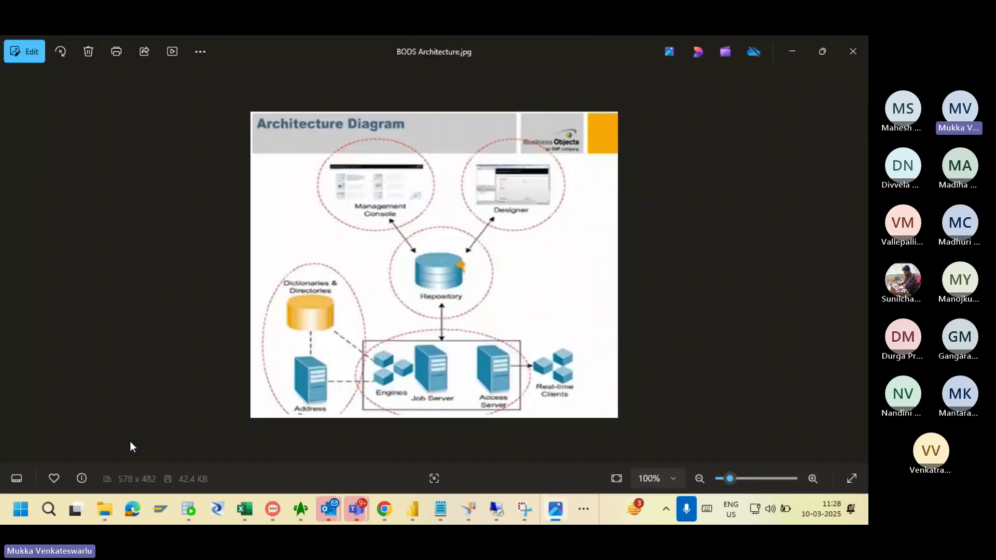
{"action": "key", "text": "alt+Tab"}
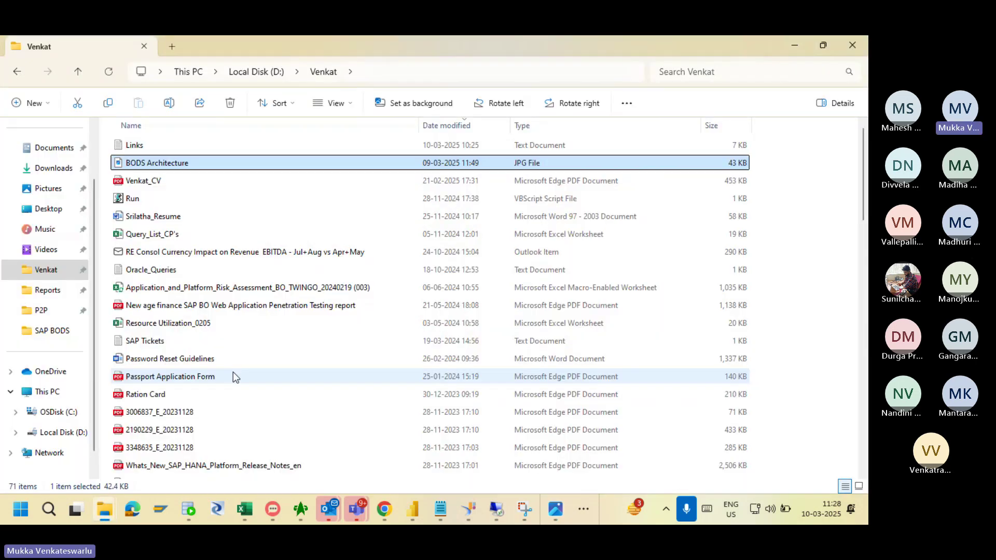
{"action": "key", "text": "alt+Tab"}
{"action": "key", "text": "alt+Tab"}
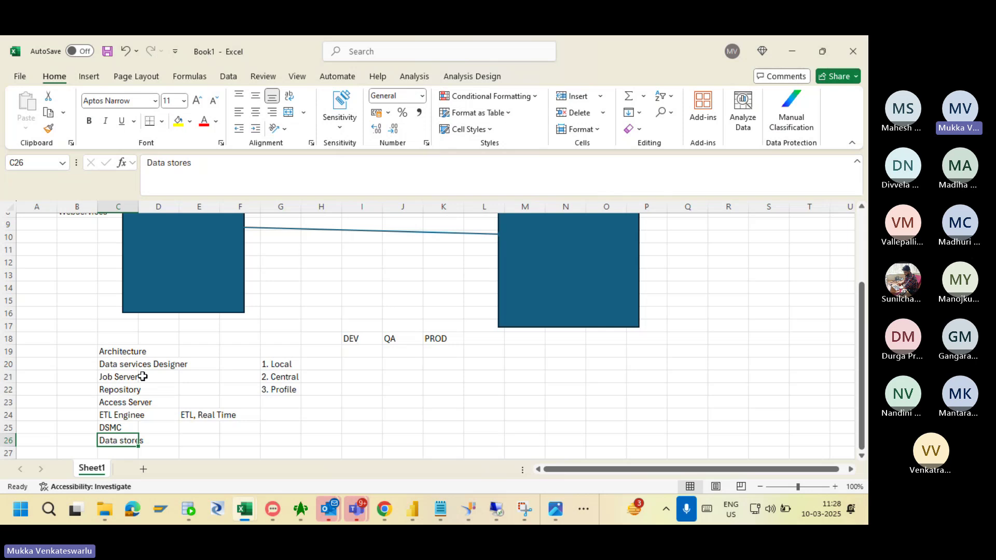
- Point out the DSMC (C25) and Data services Designer (C20) entries, then bring Chrome forward
{"action": "left_click", "coordinate": [114, 429]}
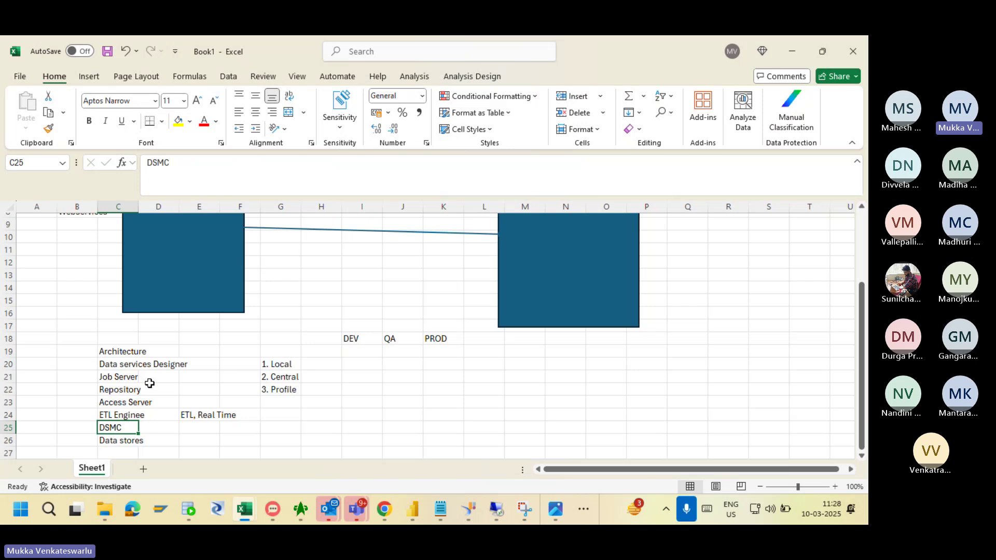
{"action": "left_click", "coordinate": [139, 364]}
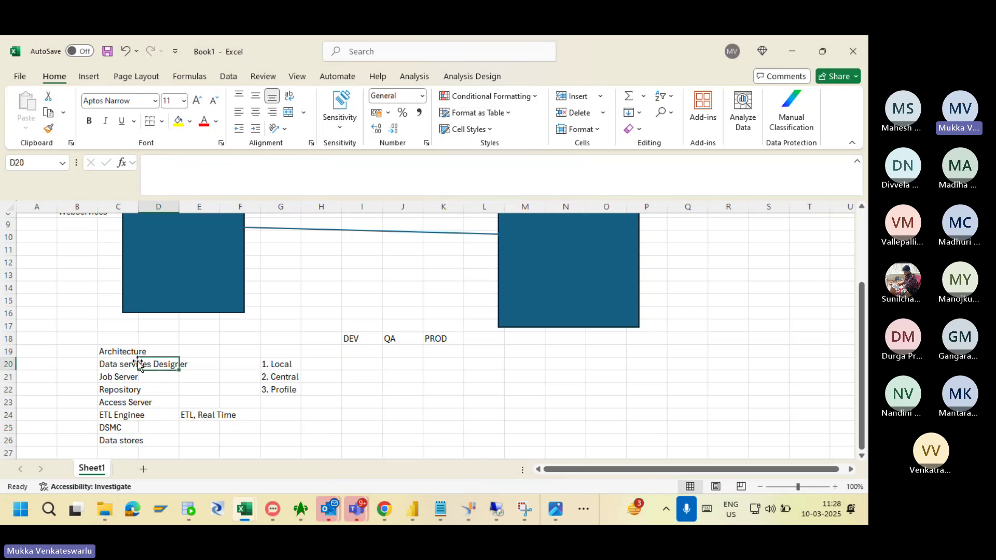
{"action": "left_click", "coordinate": [111, 366]}
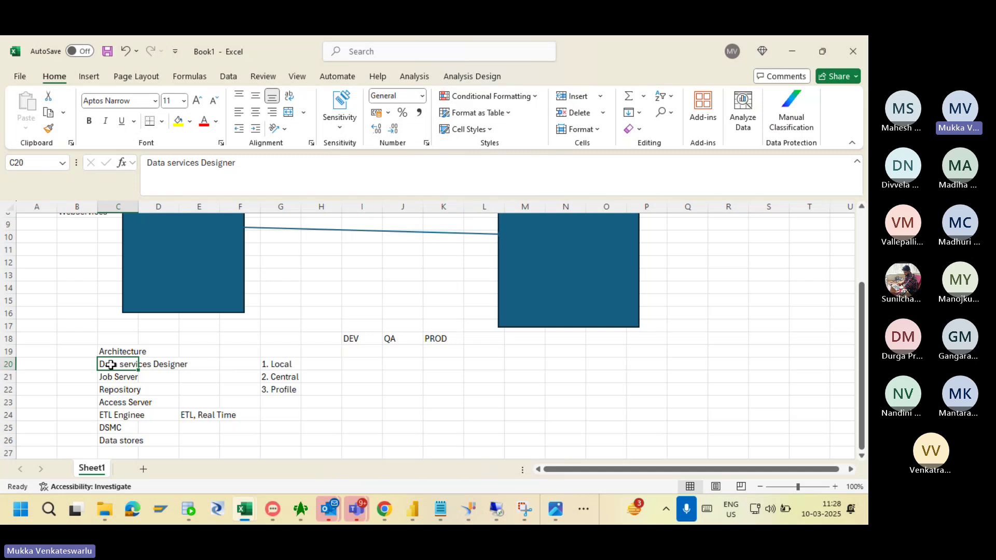
{"action": "left_click", "coordinate": [121, 428]}
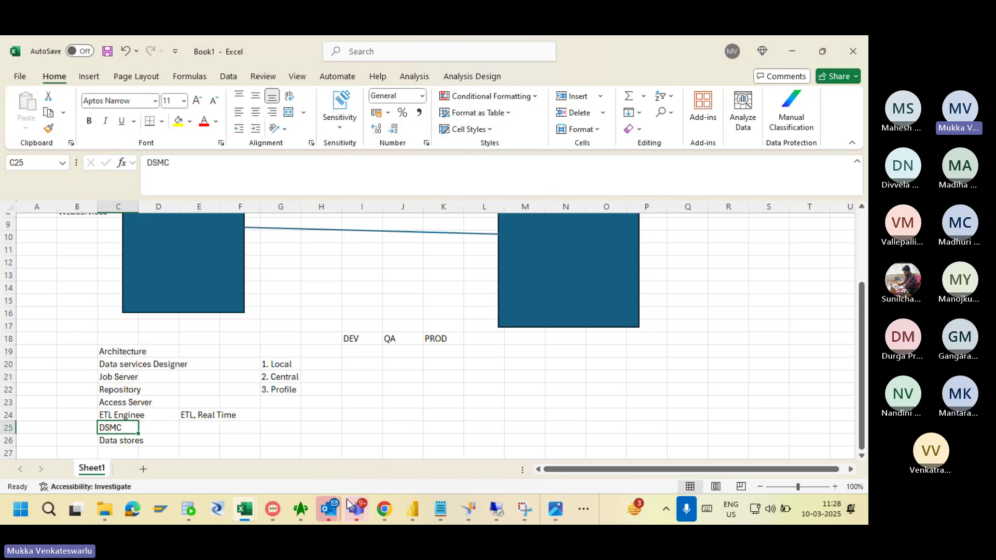
{"action": "left_click", "coordinate": [386, 512]}
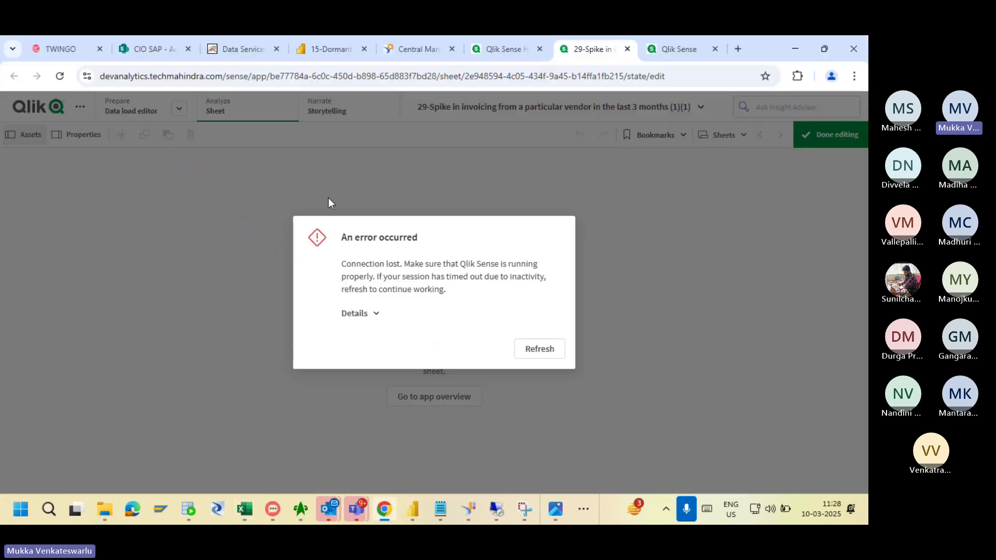
- Open a DSMC logon page from the BODS bookmarks, then start another tab with the BODS bookmarks
{"action": "left_click", "coordinate": [738, 49]}
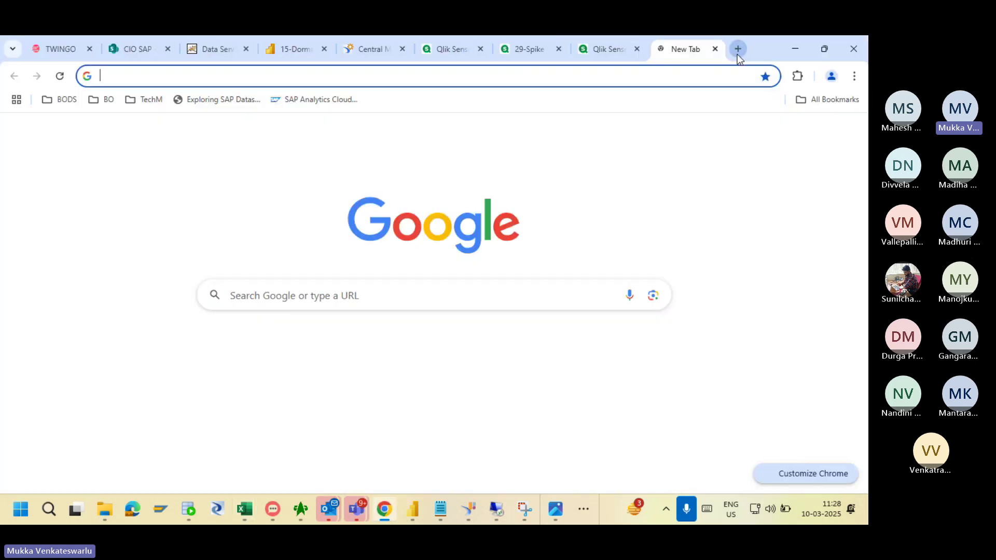
{"action": "left_click", "coordinate": [64, 100]}
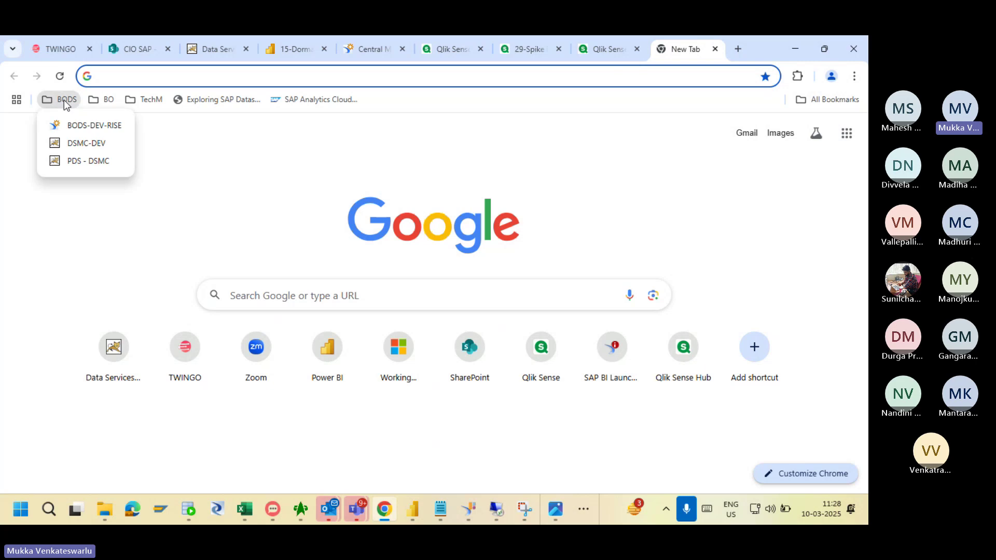
{"action": "left_click", "coordinate": [76, 145]}
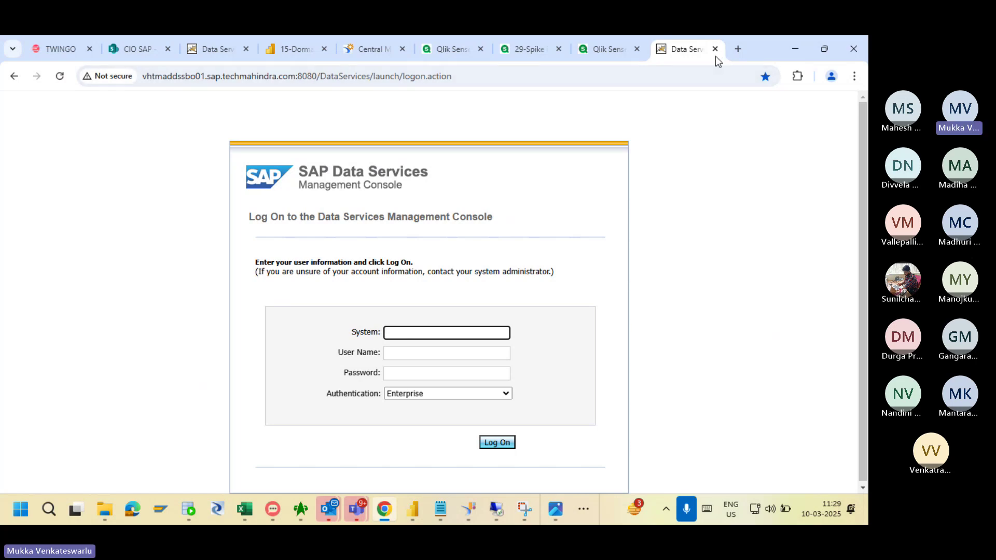
{"action": "left_click", "coordinate": [738, 50]}
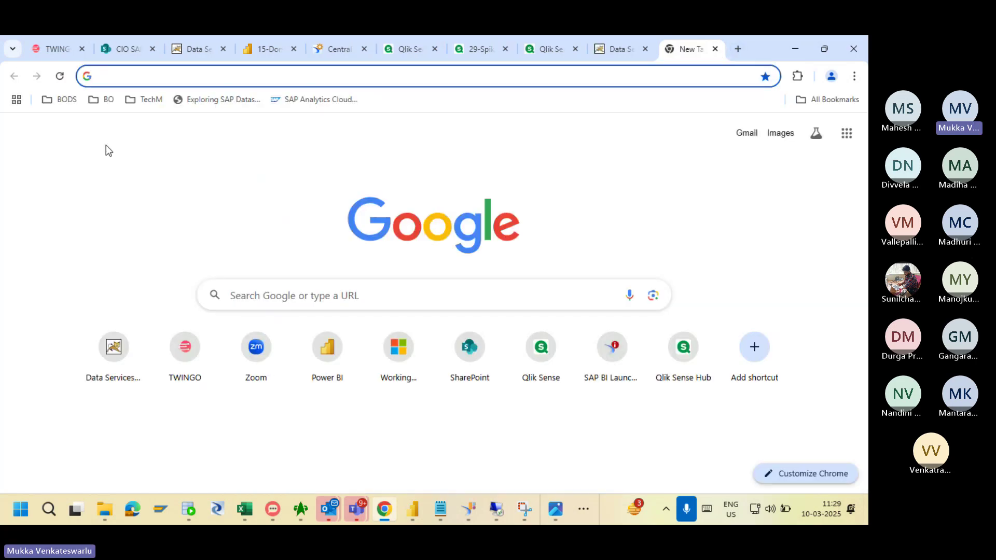
{"action": "left_click", "coordinate": [54, 103]}
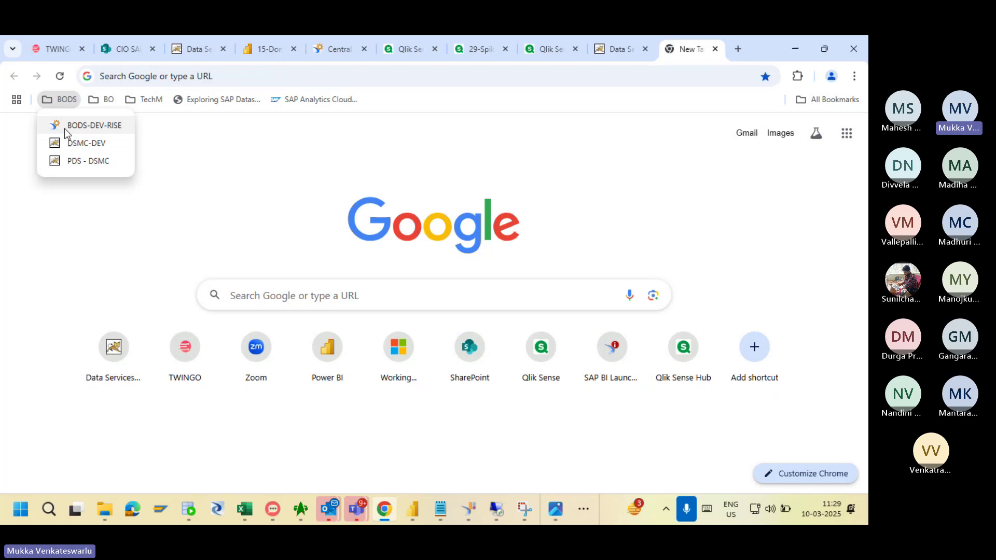
- Open PDS - DSMC, enter the user name and password, and log on with Enterprise authentication
{"action": "left_click", "coordinate": [77, 162]}
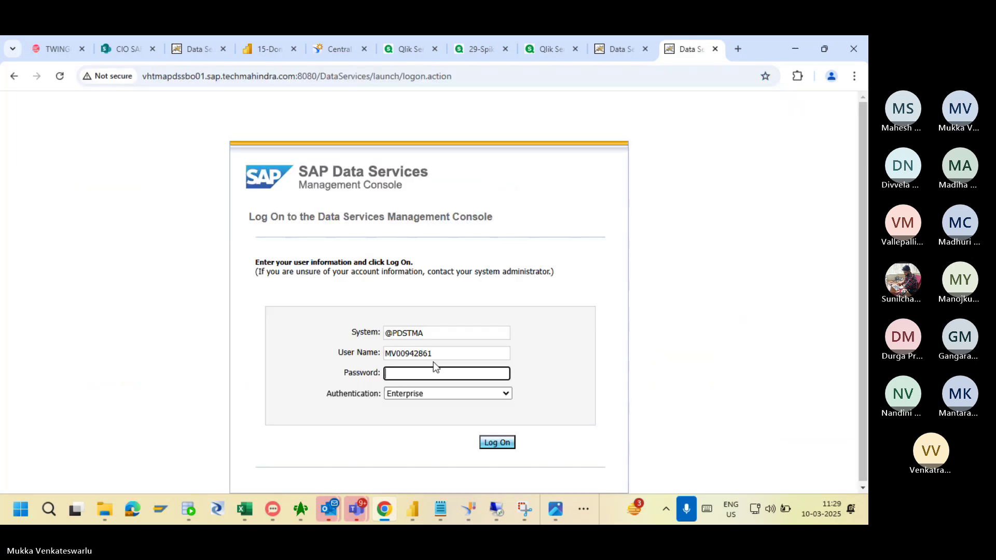
{"action": "type", "text": "••••••"}
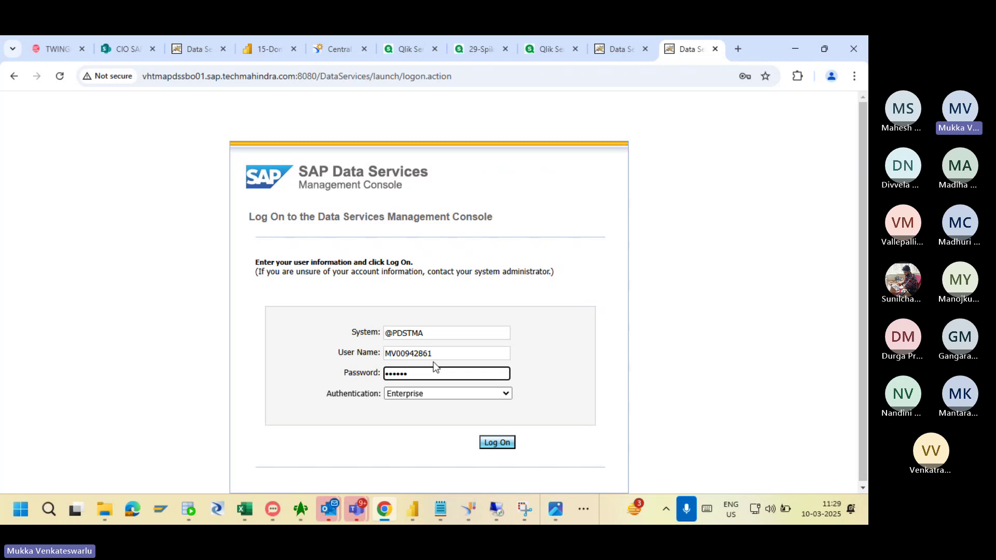
{"action": "type", "text": "•••••"}
{"action": "left_click", "coordinate": [403, 394]}
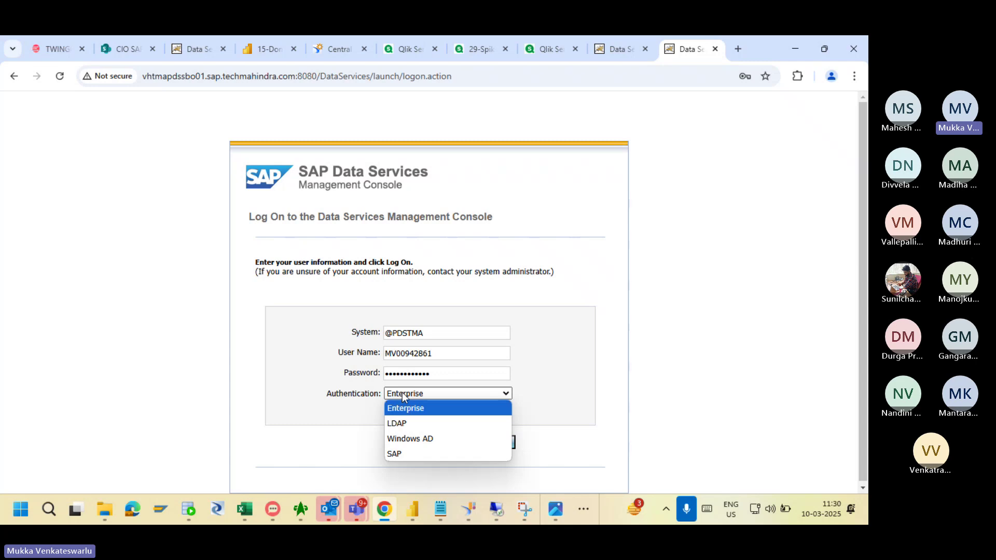
{"action": "left_click", "coordinate": [352, 414]}
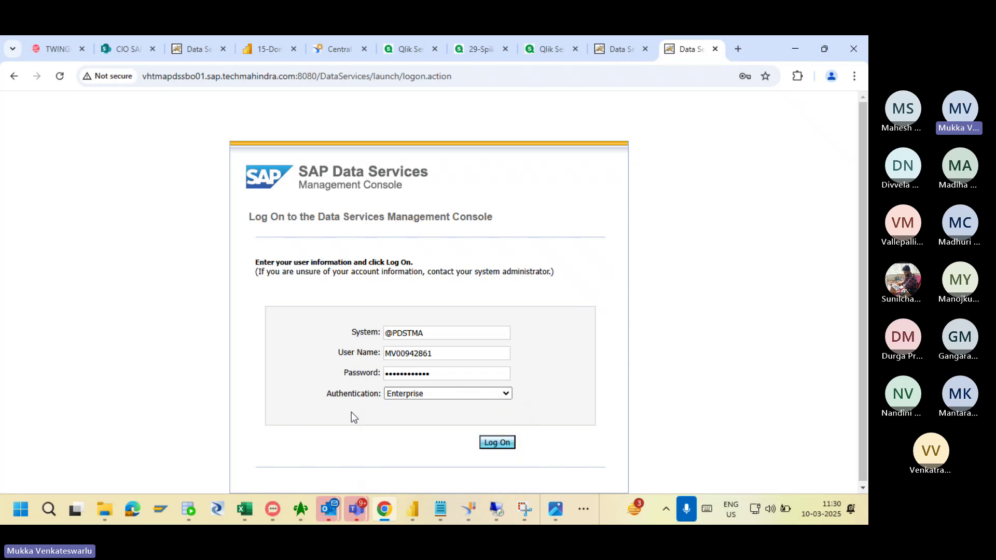
{"action": "left_click", "coordinate": [493, 443]}
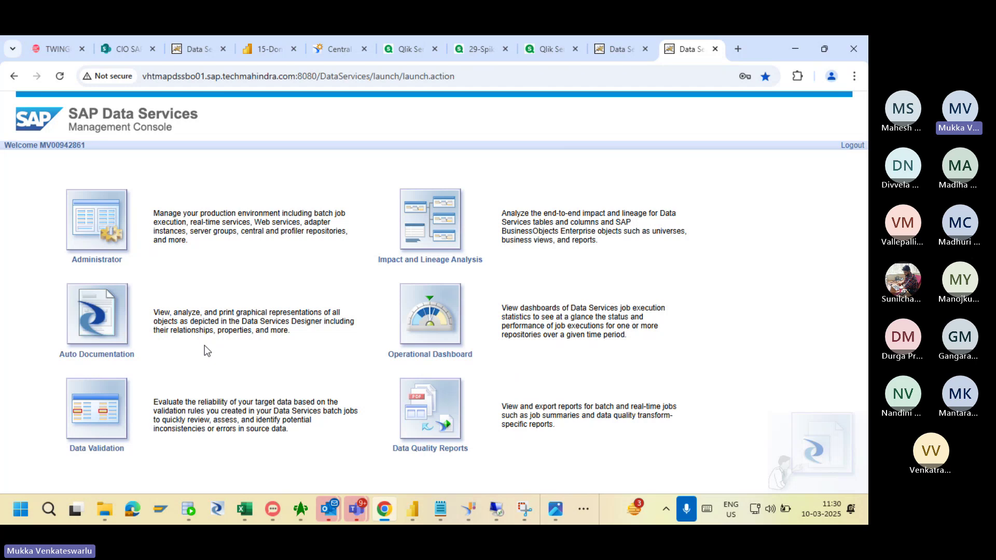
- In Administrator, expand Batch and Real-Time, then show batch job status for PDS_DS_LR_02
{"action": "left_click", "coordinate": [89, 218]}
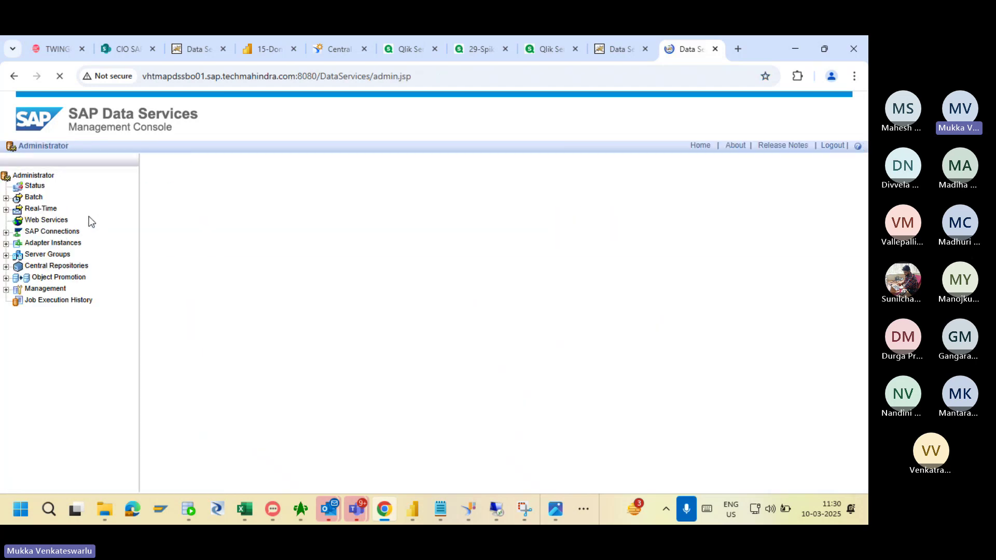
{"action": "left_click", "coordinate": [6, 199]}
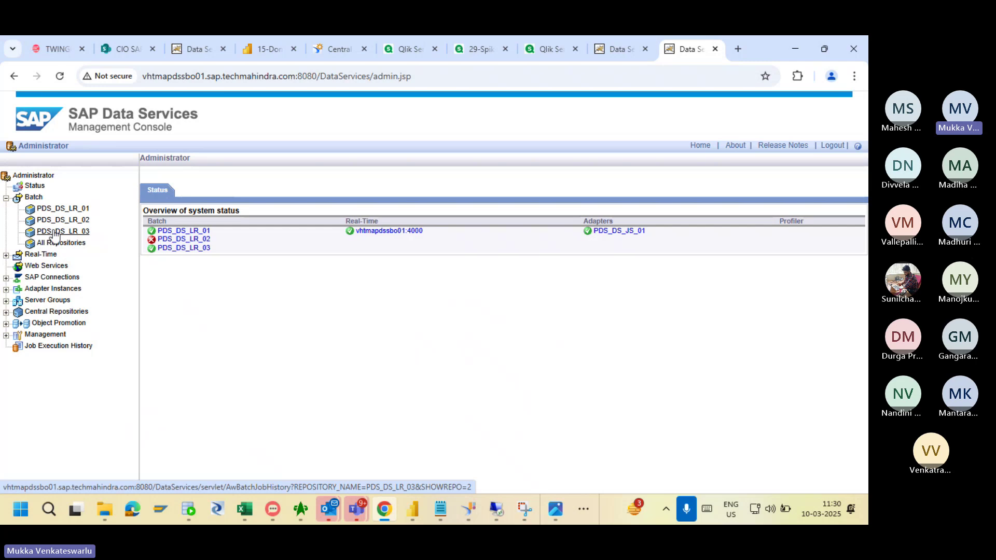
{"action": "left_click", "coordinate": [6, 255]}
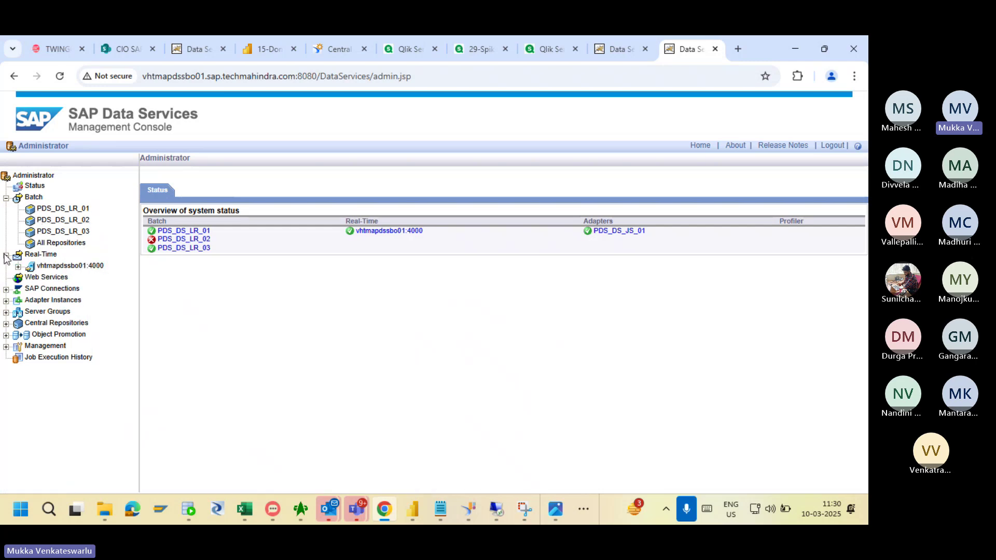
{"action": "left_click", "coordinate": [56, 268]}
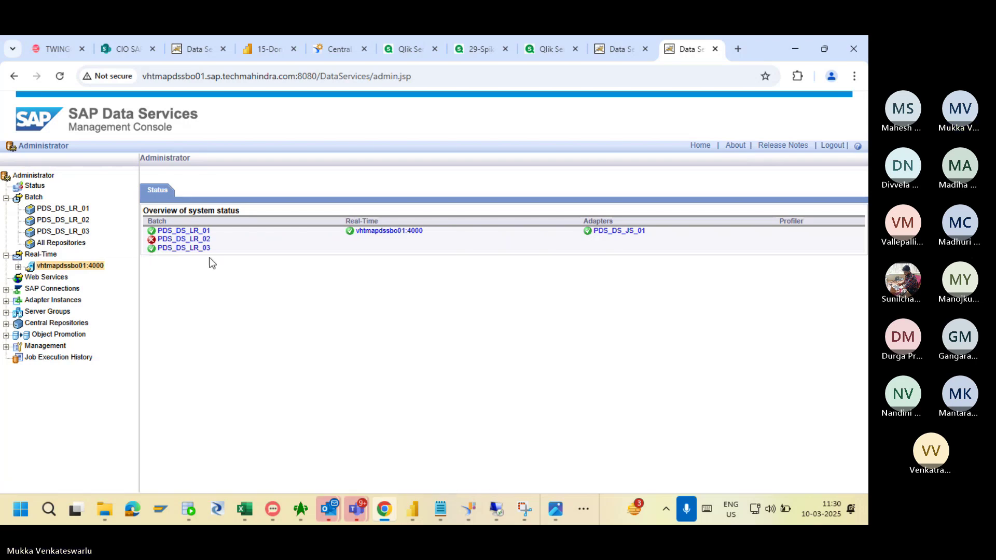
{"action": "left_click", "coordinate": [175, 240]}
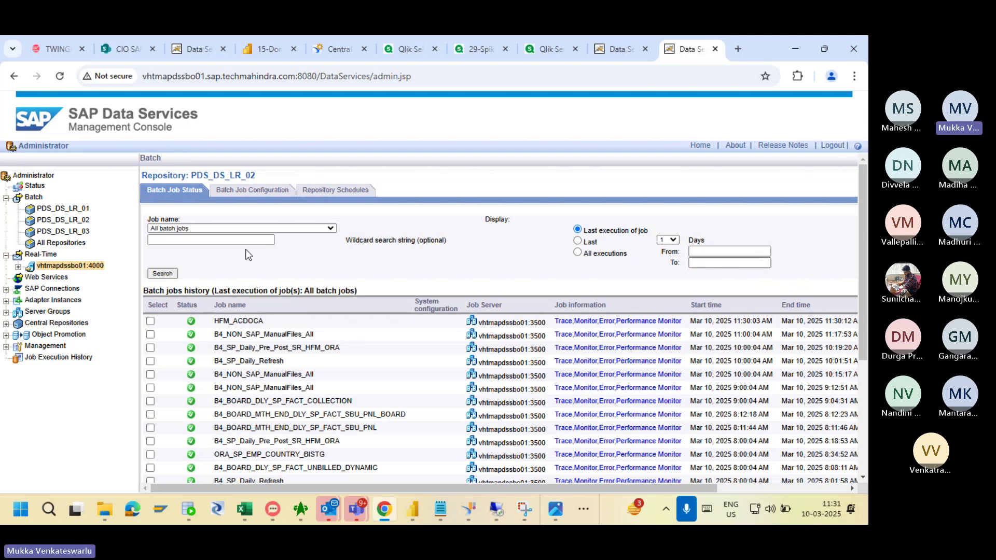
- Toggle PDS_DS_LR_02 between Batch Job Status and Repository Schedules, ending on the schedules list
{"action": "left_click", "coordinate": [75, 220]}
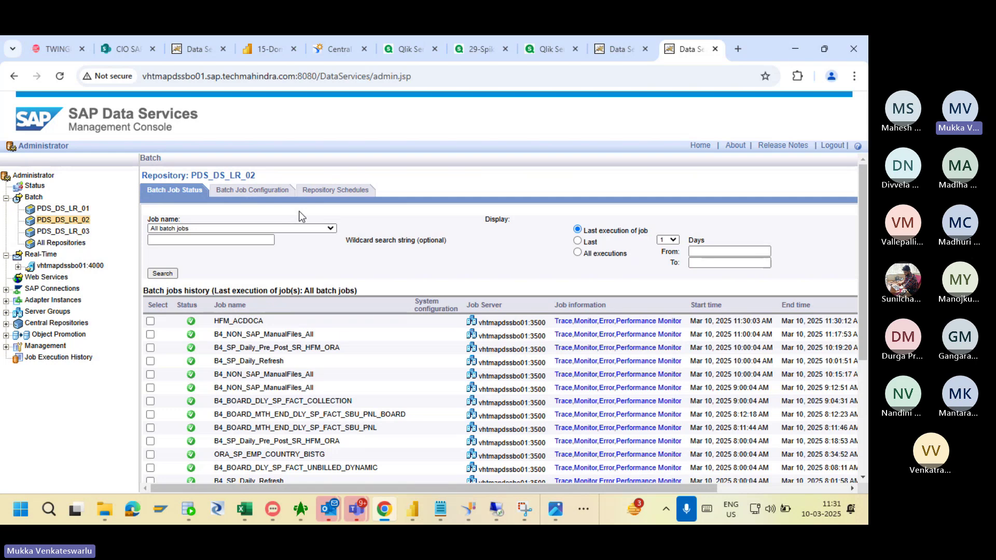
{"action": "left_click", "coordinate": [321, 192]}
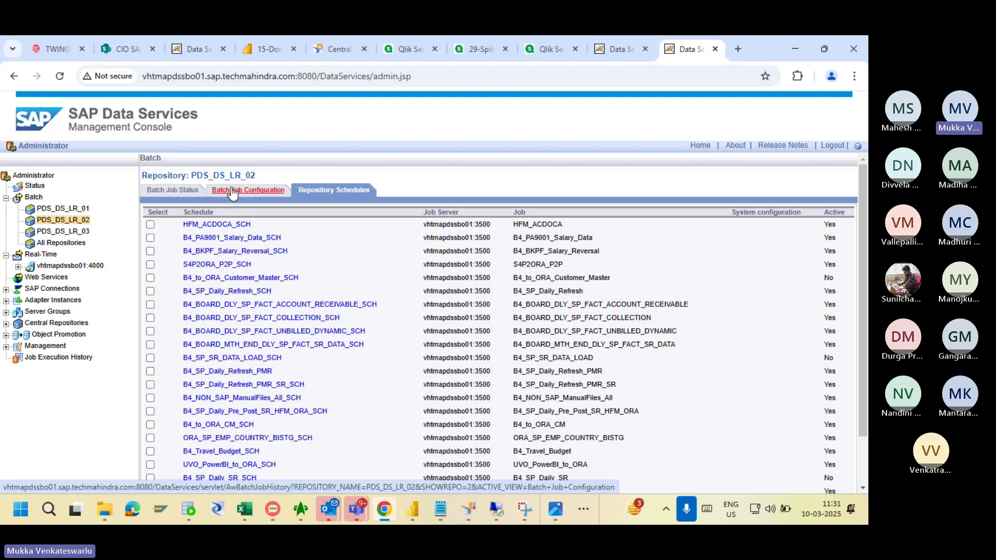
{"action": "left_click", "coordinate": [177, 193]}
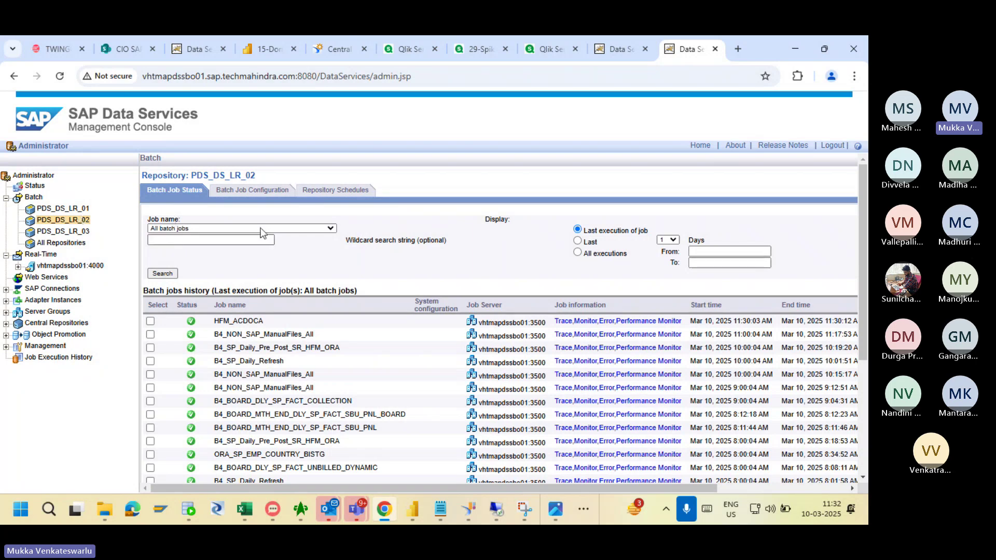
{"action": "left_click", "coordinate": [341, 192]}
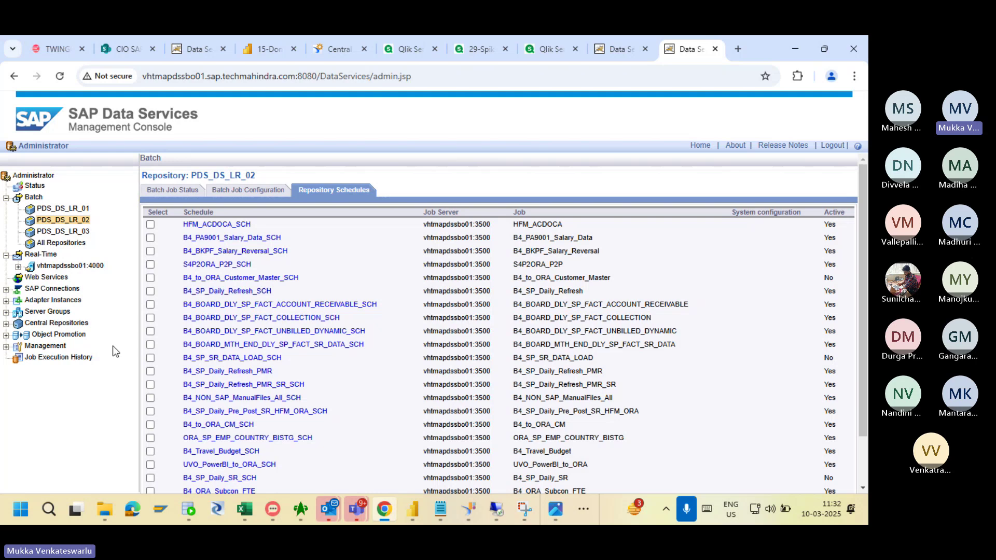
- Switch through the Excel notes to the BODS Architecture.jpg diagram
{"action": "key", "text": "alt+Tab"}
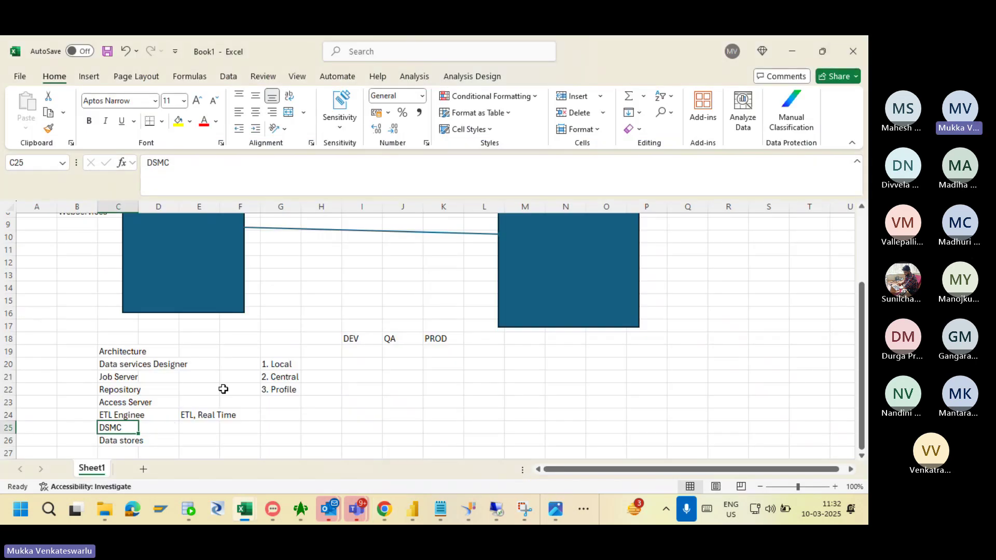
{"action": "key", "text": "alt+Tab"}
{"action": "key", "text": "alt+Tab"}
{"action": "key", "text": "alt+Tab"}
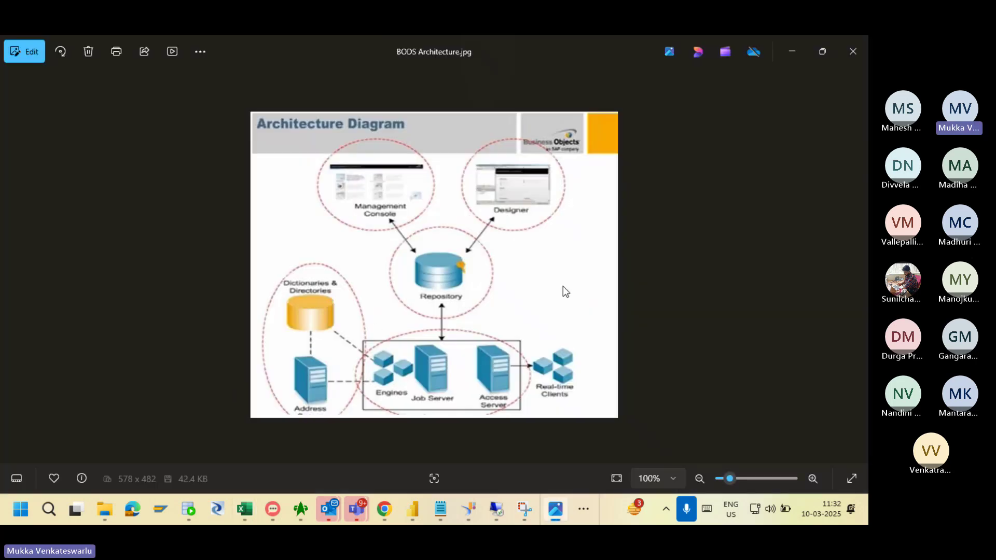
- Return to Excel and select the component list in C20:C26
{"action": "key", "text": "alt+Tab"}
{"action": "left_click_drag", "start_coordinate": [133, 366], "coordinate": [131, 443]}
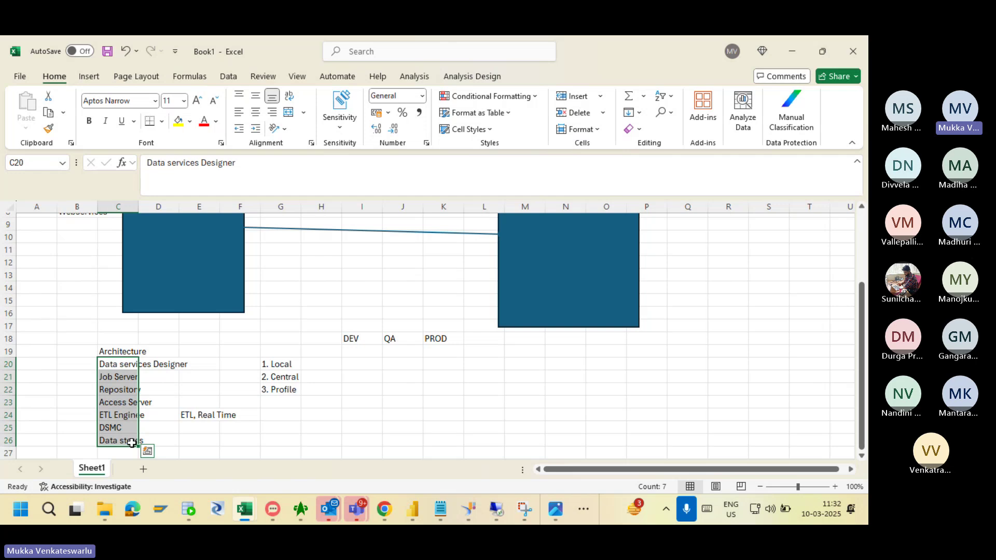
- Review each component from Job Server to Data stores and Designer, then return to the diagram
{"action": "left_click", "coordinate": [116, 378]}
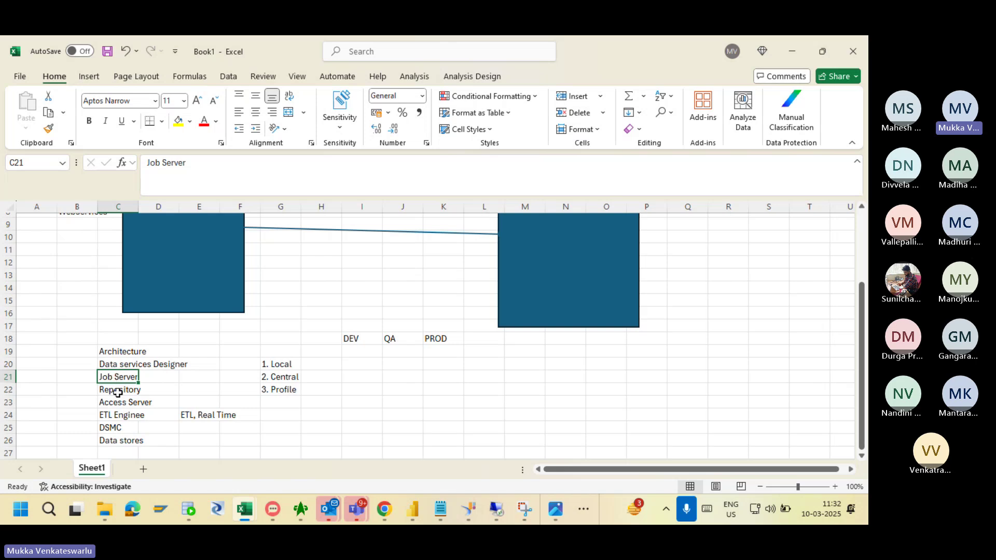
{"action": "left_click", "coordinate": [119, 393]}
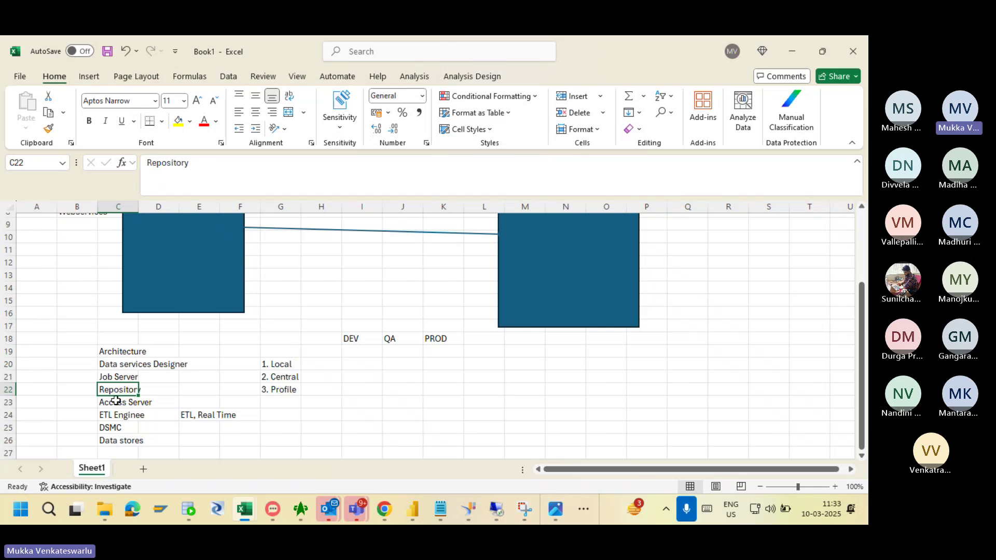
{"action": "left_click", "coordinate": [116, 401]}
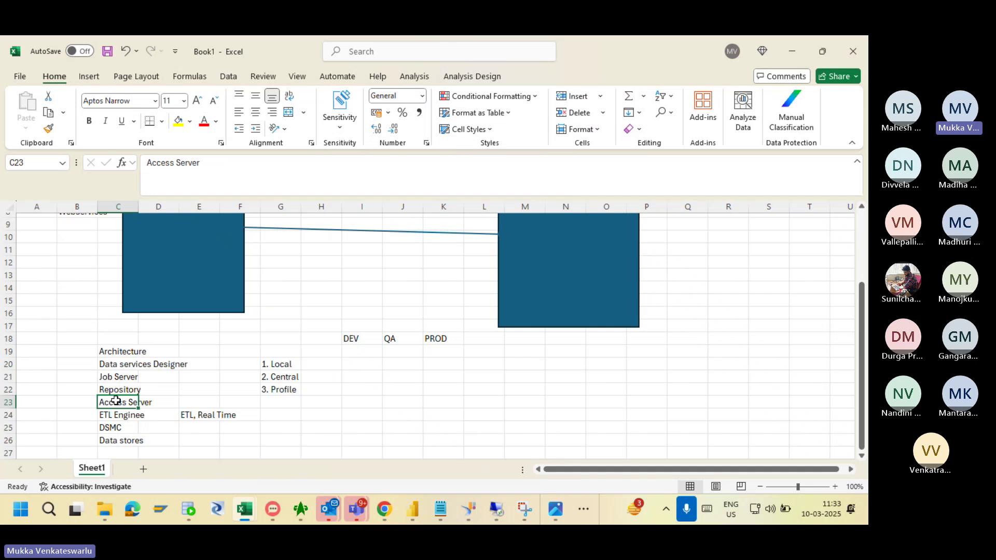
{"action": "left_click", "coordinate": [110, 377]}
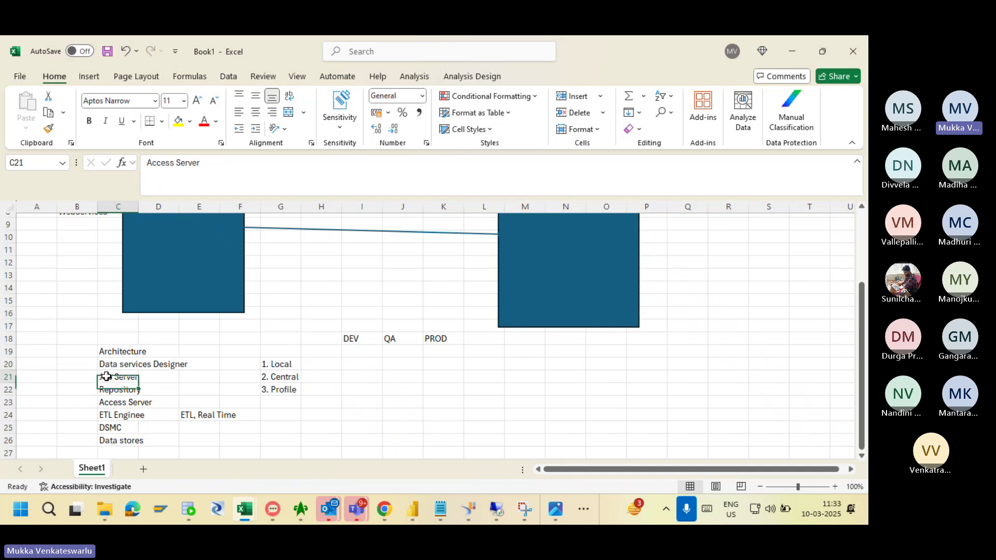
{"action": "left_click", "coordinate": [118, 416]}
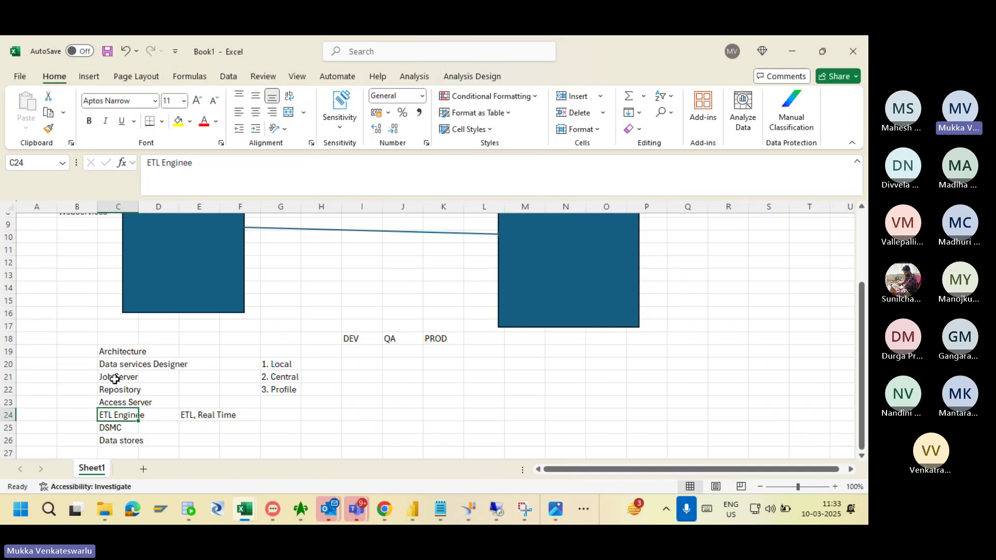
{"action": "left_click", "coordinate": [116, 427]}
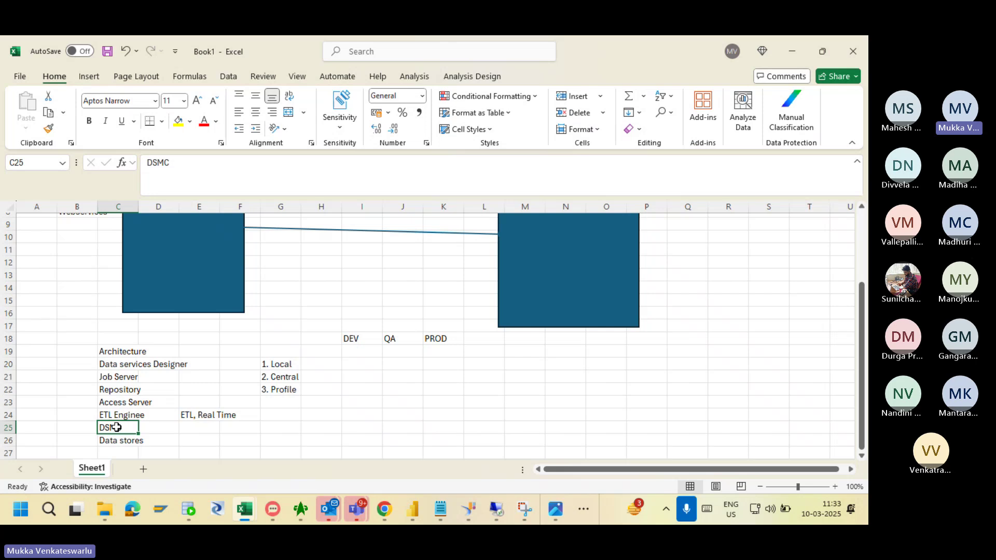
{"action": "left_click", "coordinate": [122, 442]}
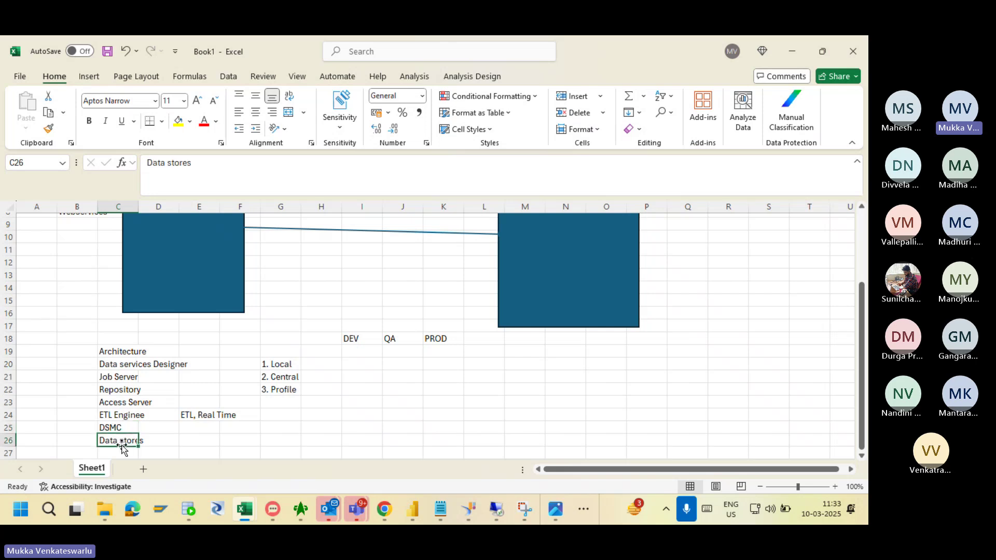
{"action": "left_click", "coordinate": [133, 366]}
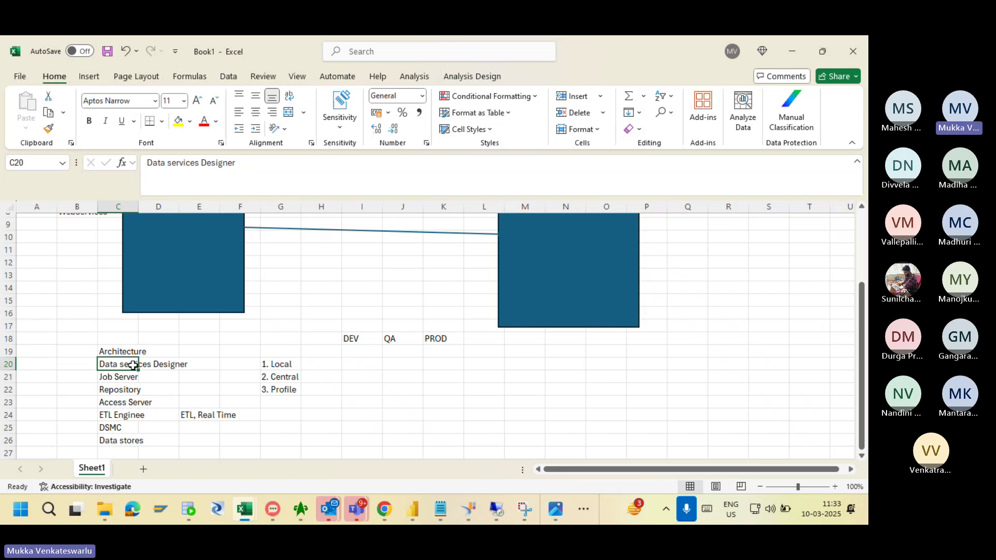
{"action": "key", "text": "alt+Tab"}
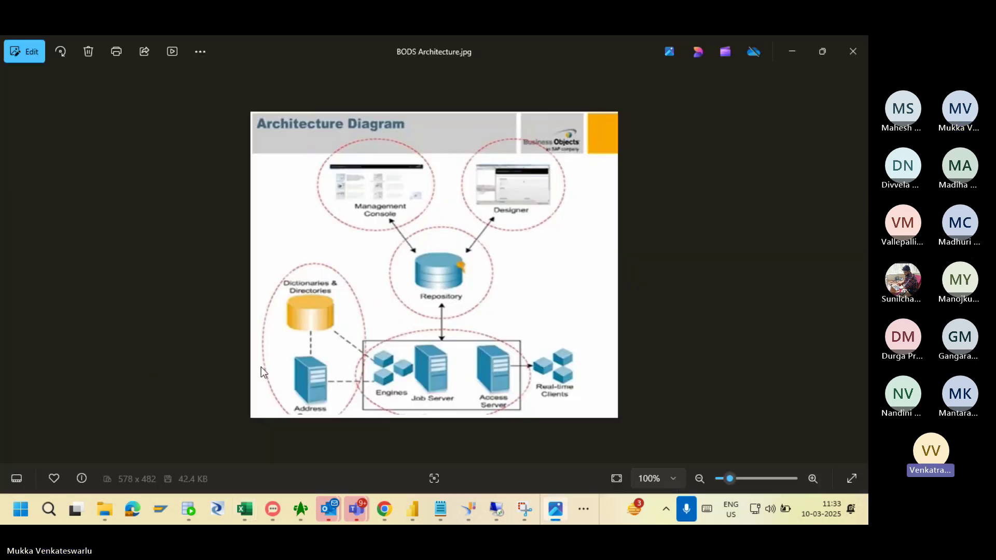
- Switch between the BODS Architecture diagram and Excel, ending on the Book1 architecture notes
{"action": "key", "text": "alt+Tab"}
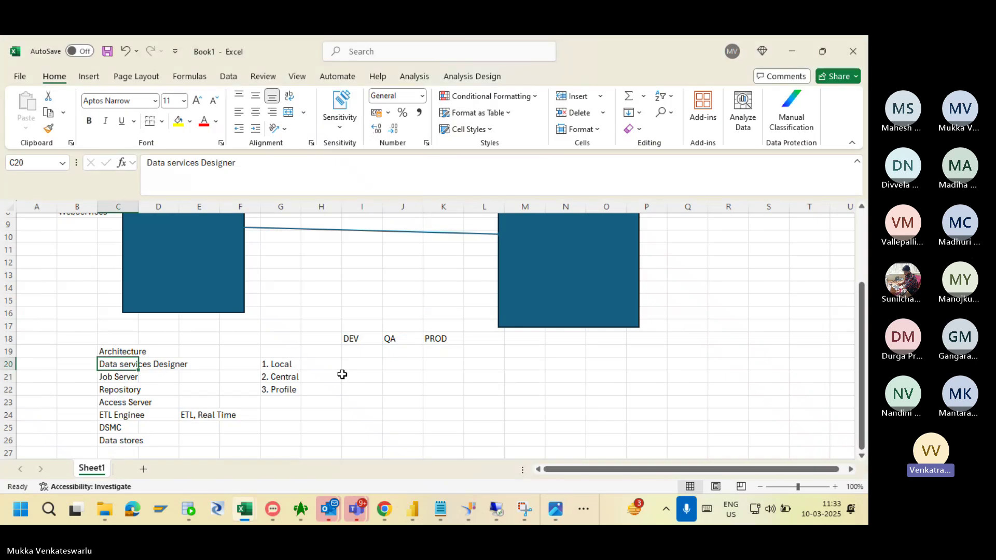
{"action": "key", "text": "alt+Tab"}
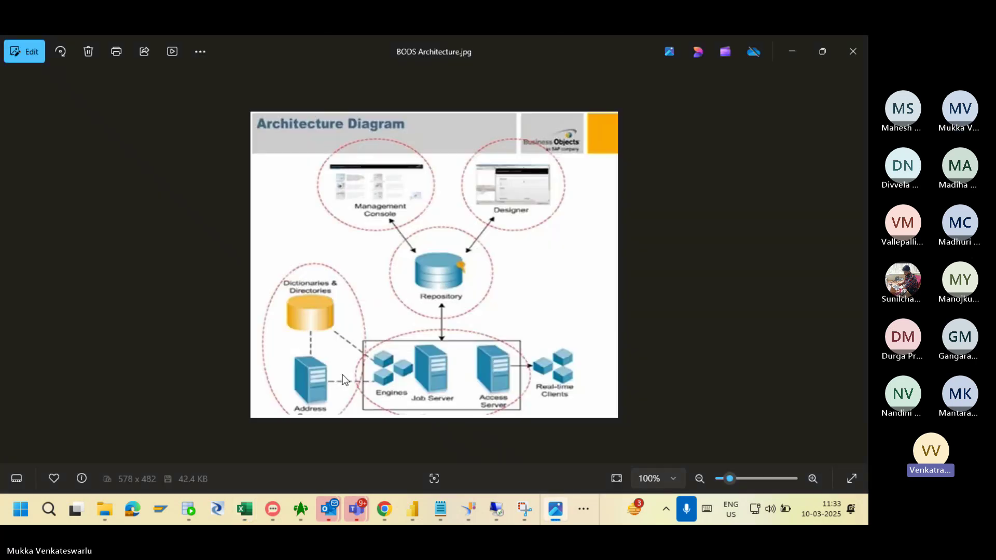
{"action": "key", "text": "alt+Tab"}
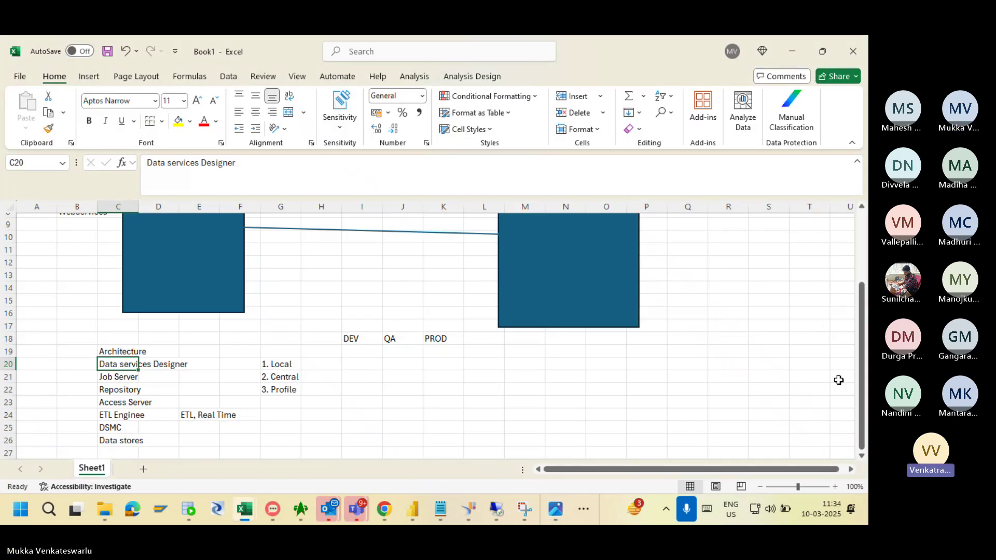
{"action": "mouse_move", "coordinate": [862, 371]}
{"action": "left_mouse_down"}
{"action": "mouse_move", "coordinate": [862, 362]}
{"action": "mouse_move", "coordinate": [863, 378]}
{"action": "left_mouse_up"}
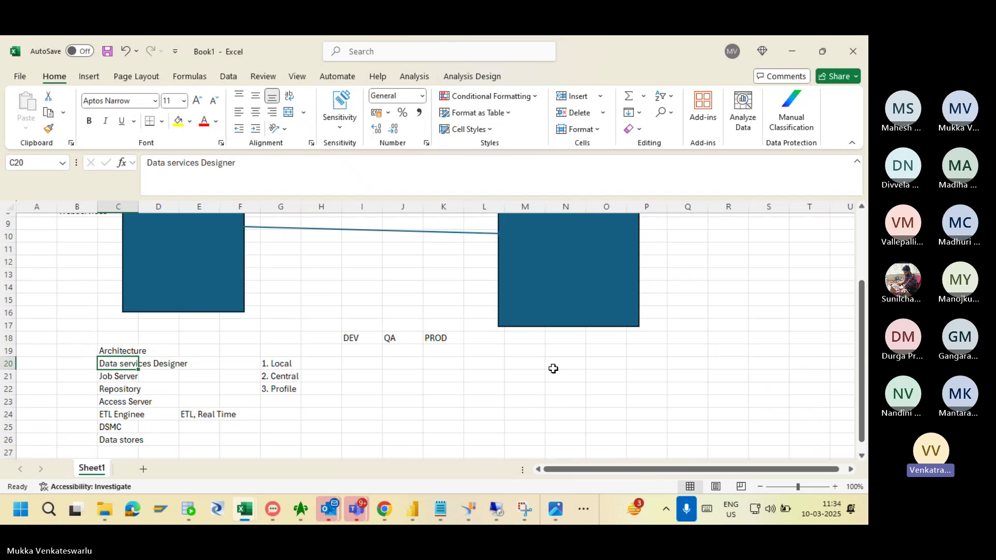
- Select the DSMC note in C25 and bring the Management Console browser window forward
{"action": "left_click", "coordinate": [126, 431]}
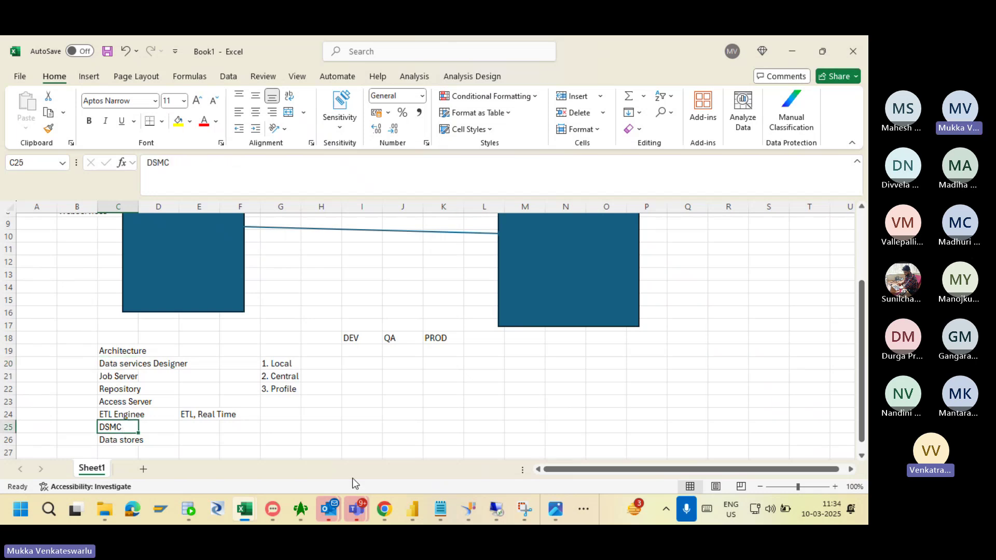
{"action": "left_click", "coordinate": [390, 510]}
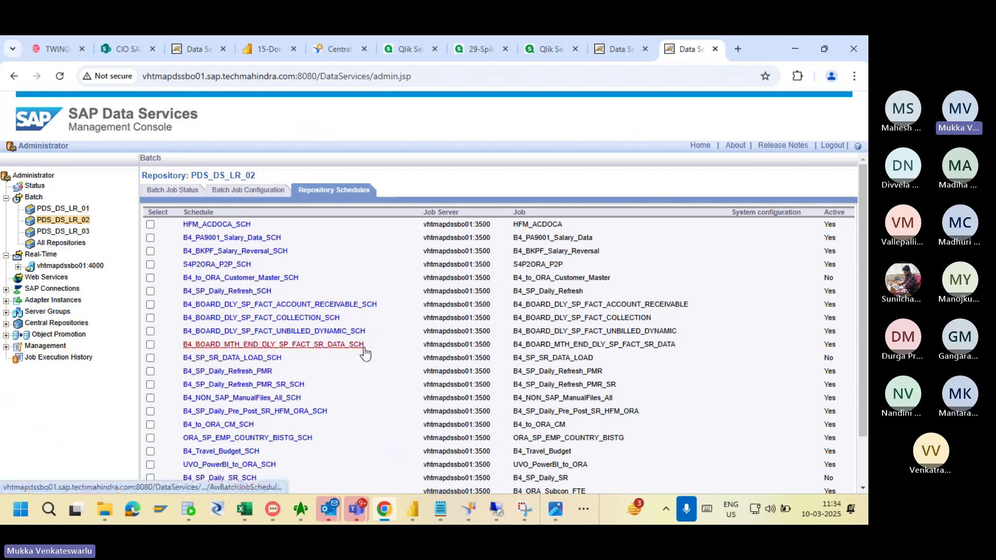
- Open the B4_NON_SAP_ManualFiles_All error log from PDS_DS_LR_02's Batch Job Status history
{"action": "left_click", "coordinate": [162, 192]}
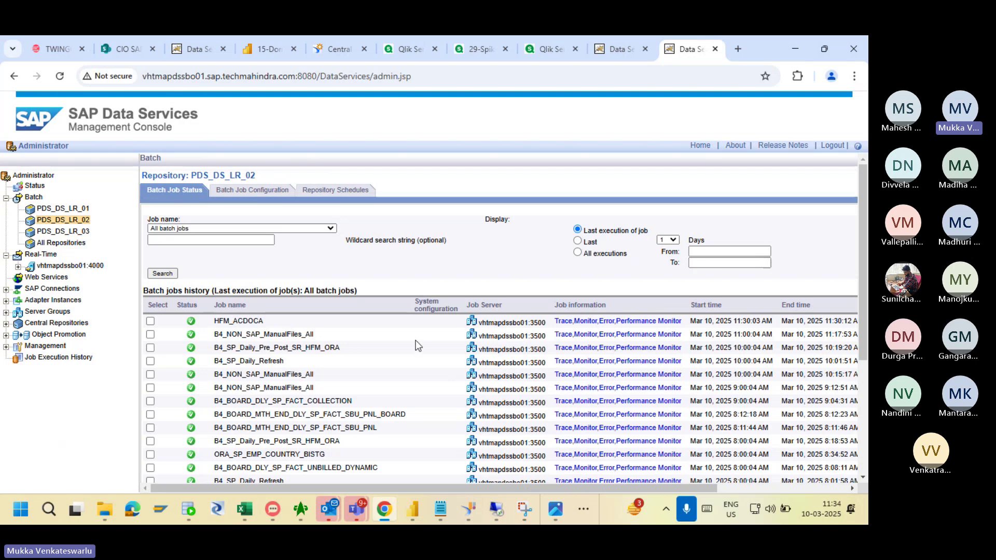
{"action": "left_click", "coordinate": [606, 336]}
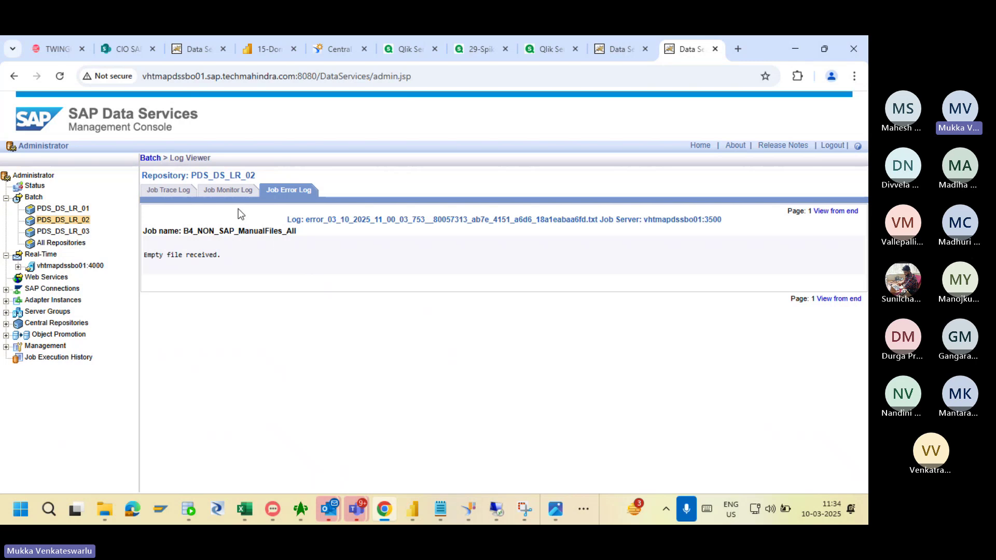
- View the job's monitor log, then scroll its trace log down to 'completed successfully'
{"action": "left_click", "coordinate": [217, 193]}
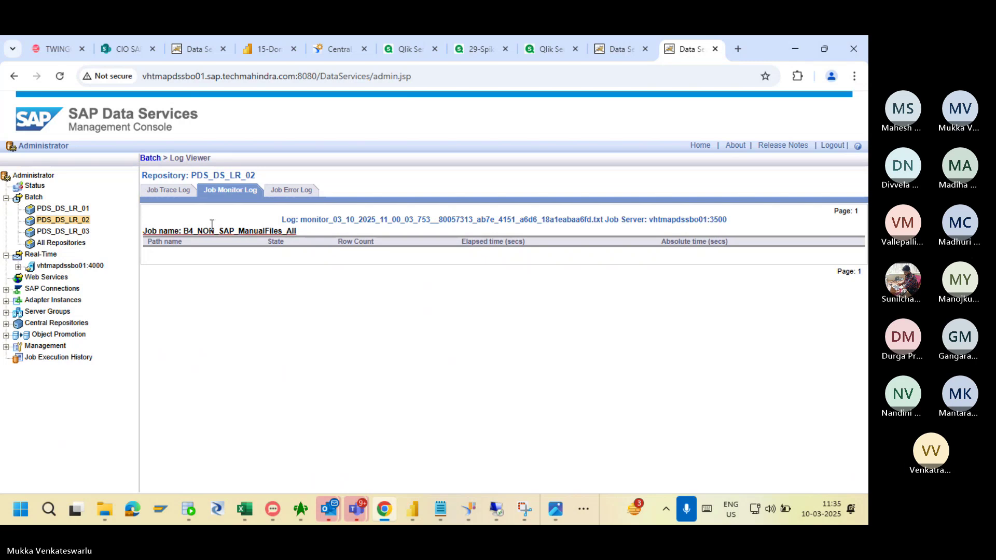
{"action": "left_click", "coordinate": [165, 191]}
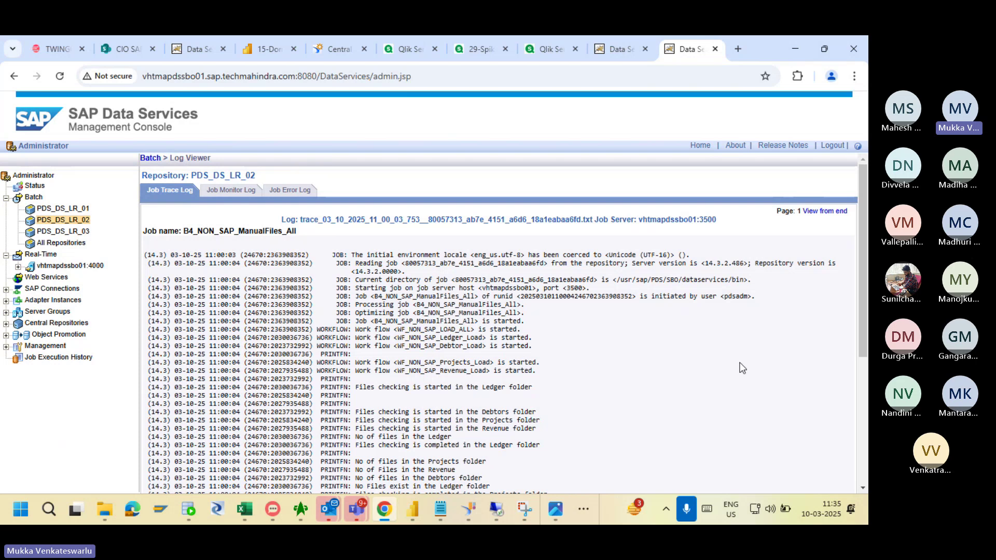
{"action": "left_click_drag", "start_coordinate": [865, 345], "coordinate": [867, 446]}
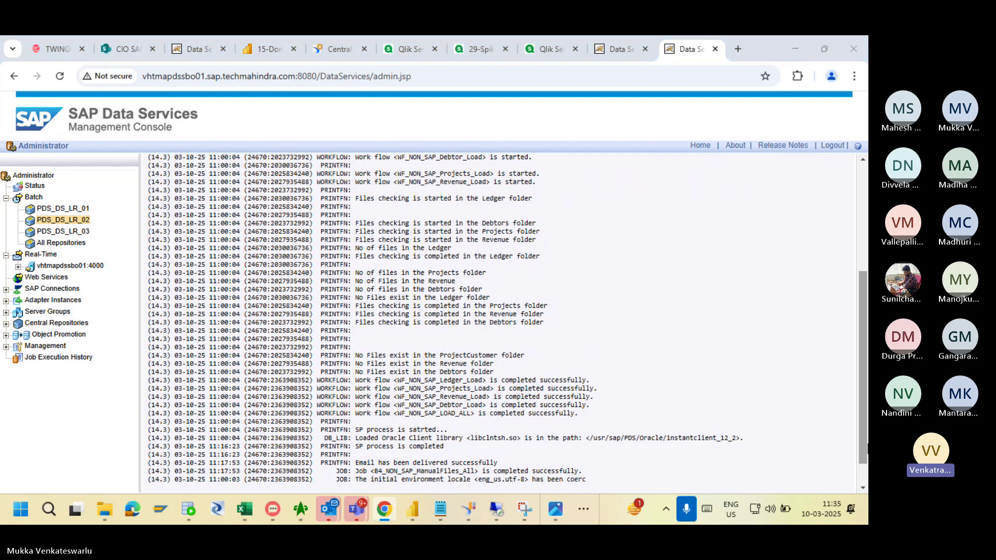
{"action": "key", "text": "alt+Tab"}
- Switch to BODS Architecture.jpg in Photos to review the diagram
{"action": "key", "text": "alt+Tab"}
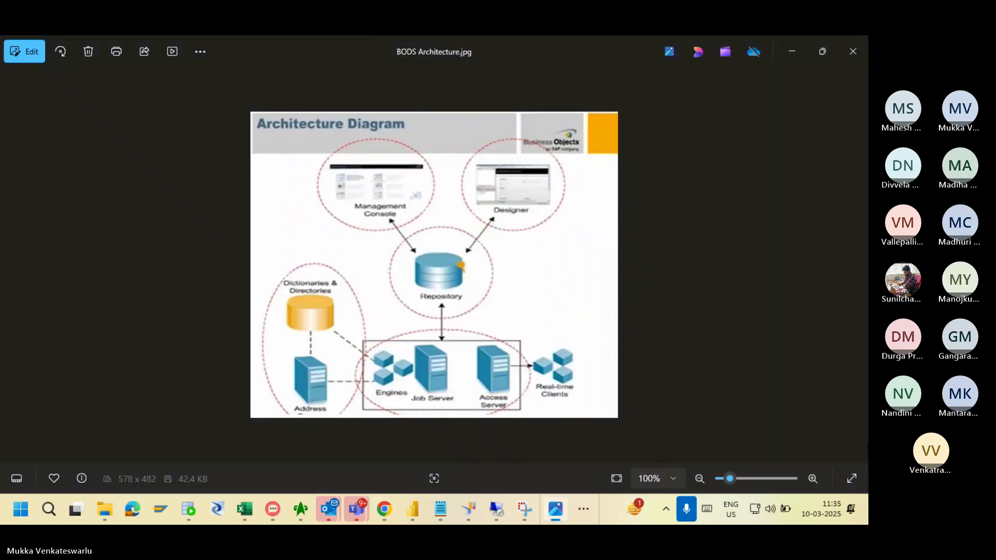
{"action": "key", "text": "alt+Tab"}
{"action": "key", "text": "alt+Tab"}
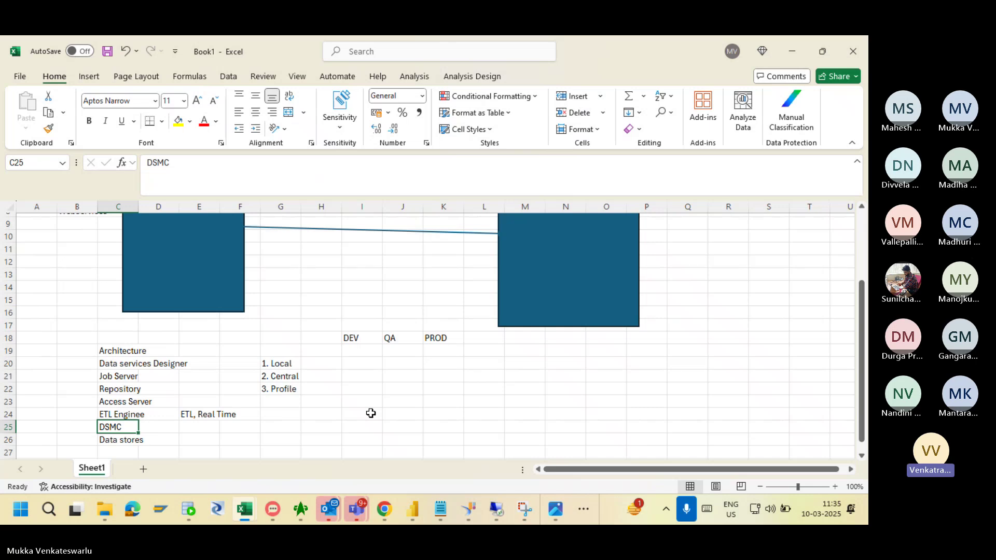
- Highlight the Data services Designer, DSMC and Data stores notes in the sheet
{"action": "left_click", "coordinate": [148, 365]}
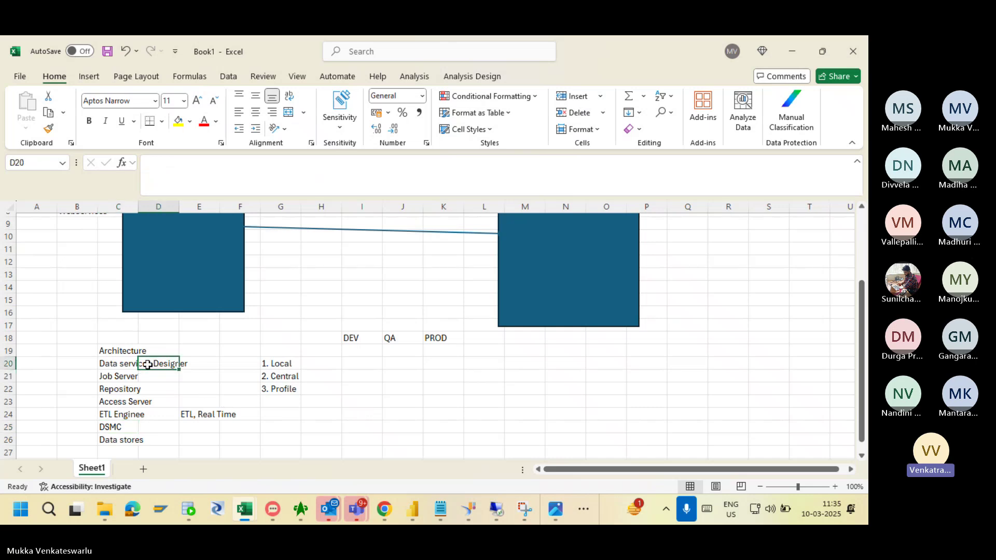
{"action": "left_click", "coordinate": [106, 364]}
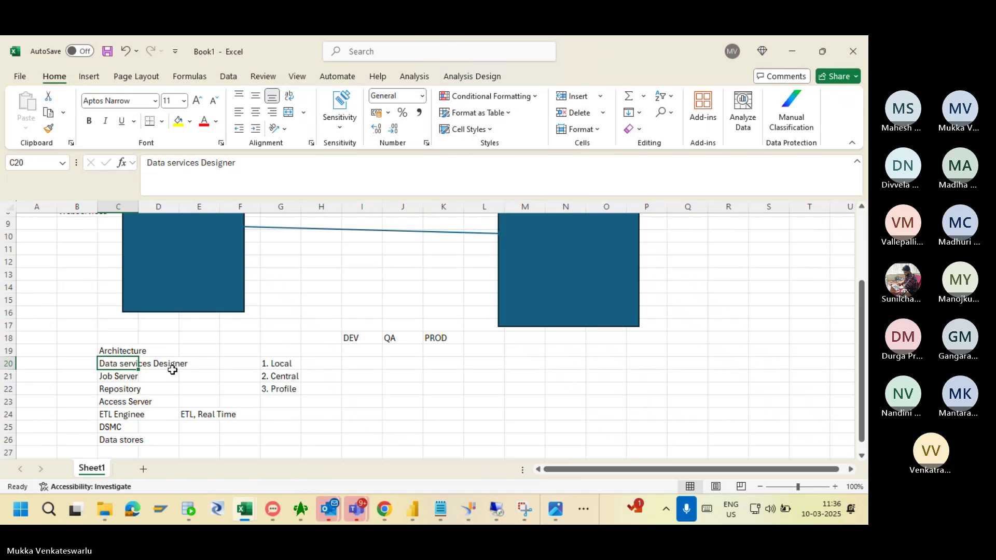
{"action": "left_click", "coordinate": [121, 427]}
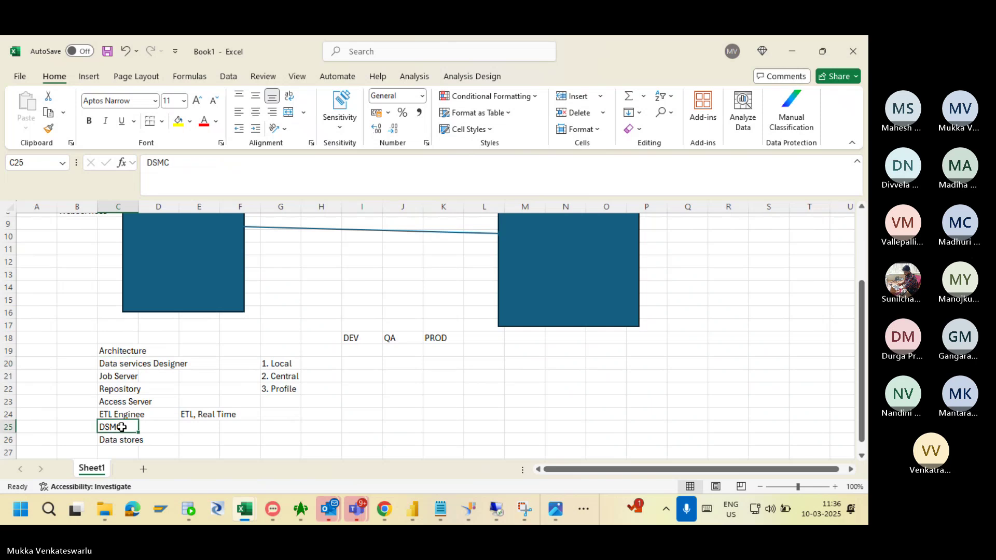
{"action": "left_click", "coordinate": [125, 440]}
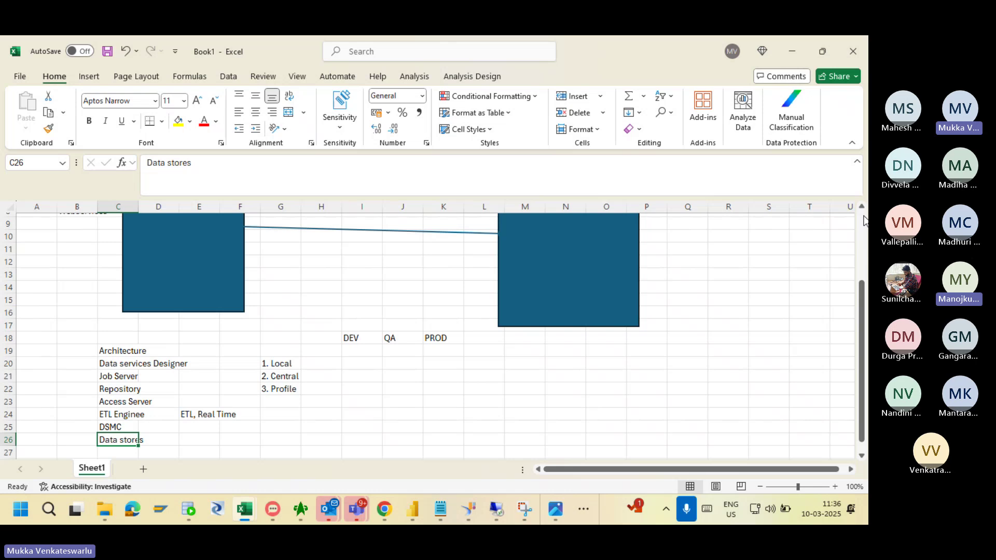
- Go over the 1. Local and 2. Central repository types, then bring the Management Console forward
{"action": "left_click", "coordinate": [286, 370]}
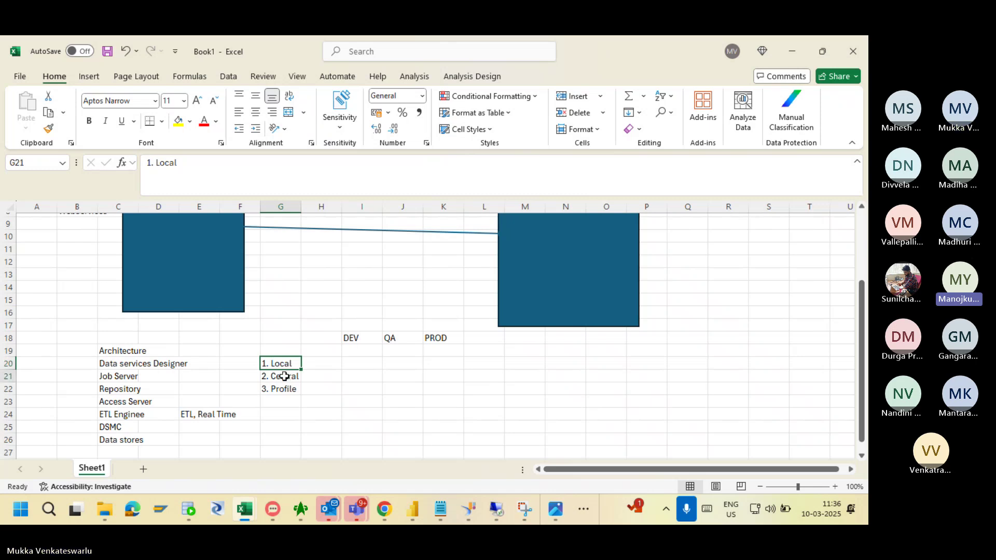
{"action": "left_click", "coordinate": [285, 377]}
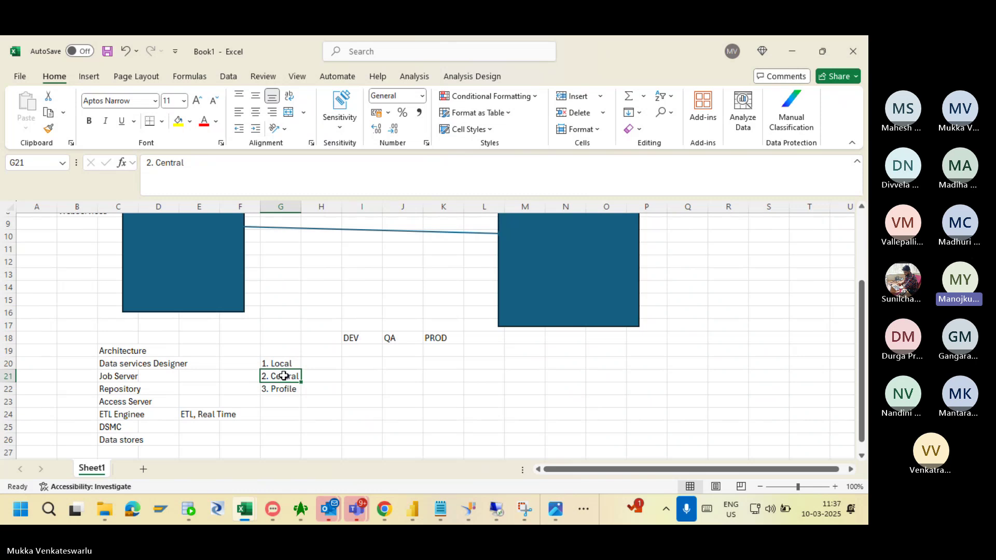
{"action": "left_click", "coordinate": [274, 364]}
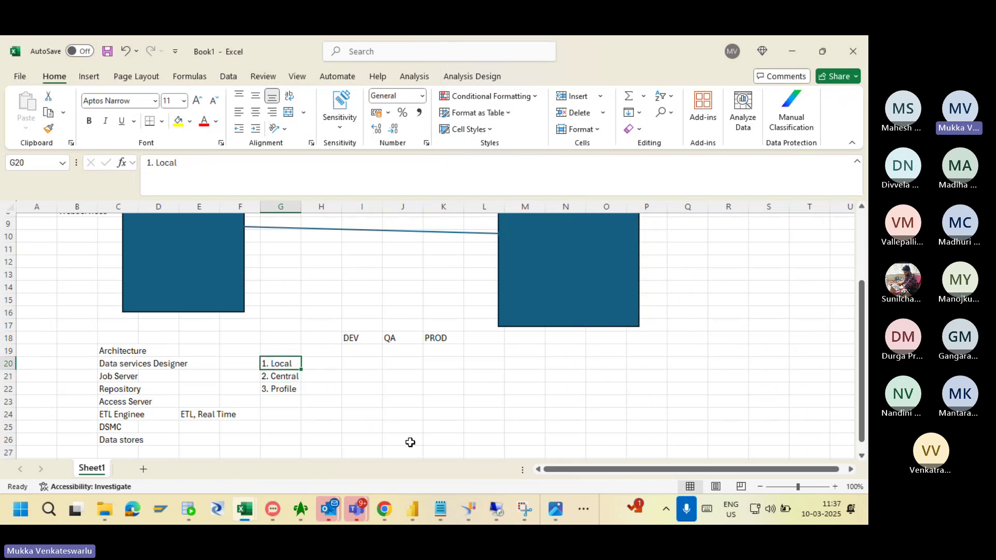
{"action": "left_click", "coordinate": [384, 510]}
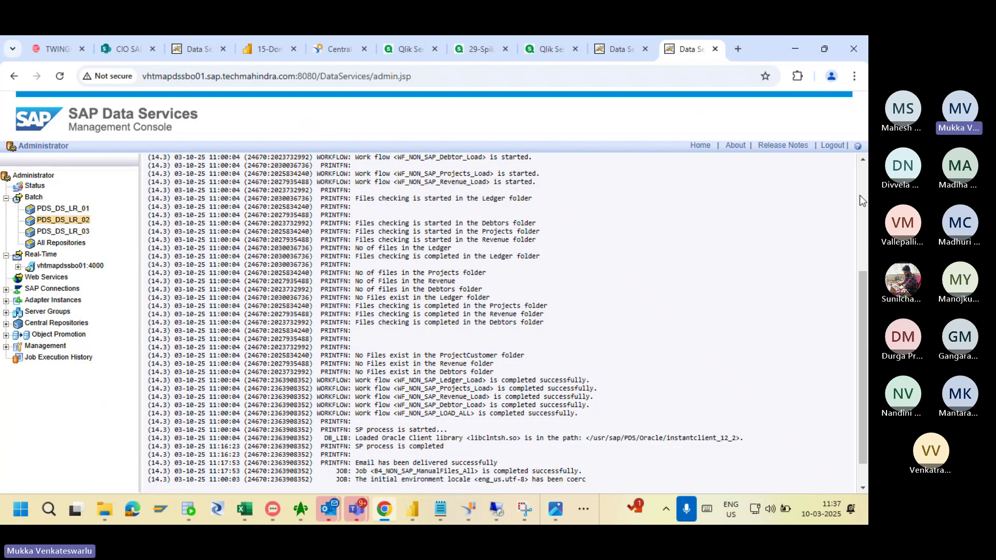
- Scroll the trace log to the top and switch to the vhtmaddssbo01 server's logon tab
{"action": "scroll", "coordinate": [861, 195], "scroll_direction": "up", "scroll_amount": 5}
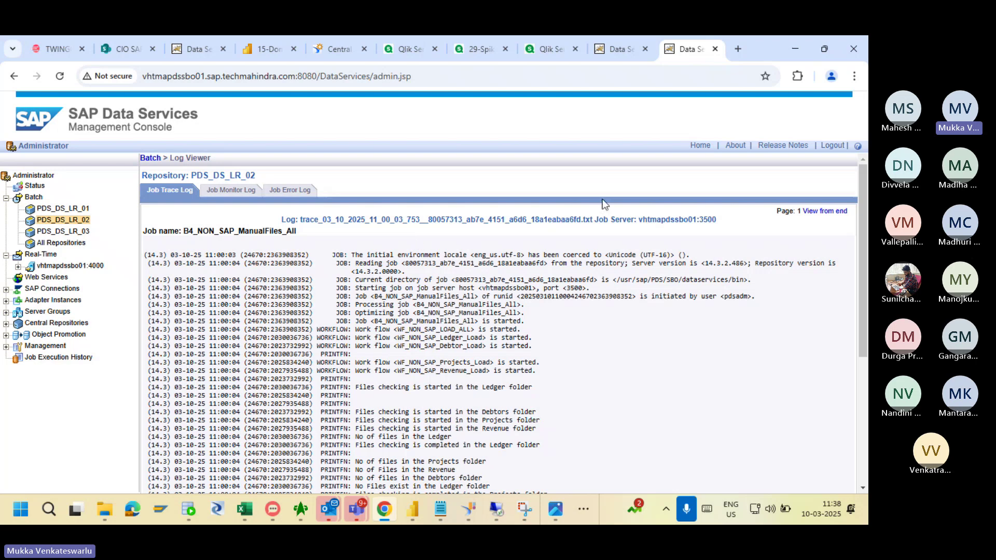
{"action": "left_click", "coordinate": [618, 51]}
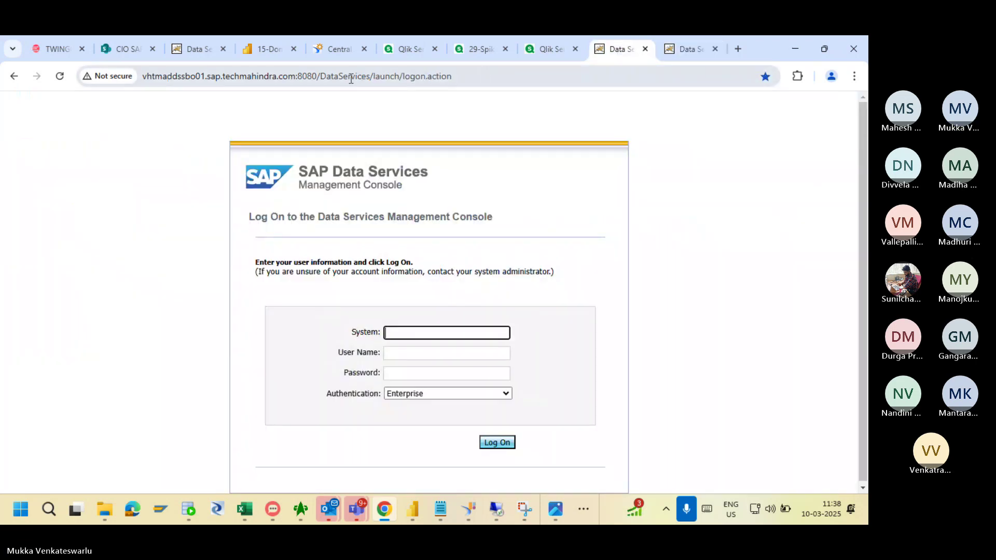
- Replace the address path with 'BOE?BI' and load it
{"action": "left_click", "coordinate": [322, 76]}
{"action": "left_click", "coordinate": [321, 77]}
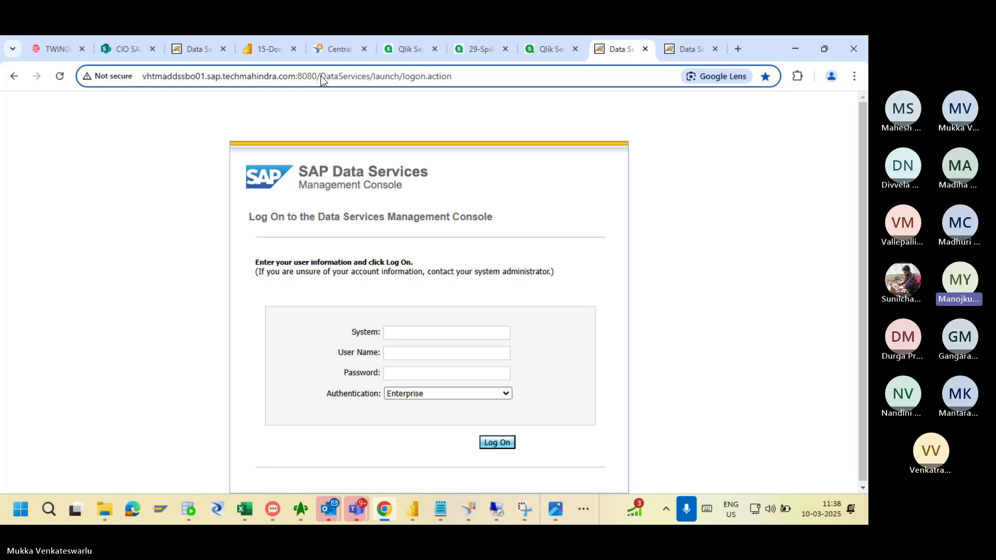
{"action": "key", "text": "shift+End"}
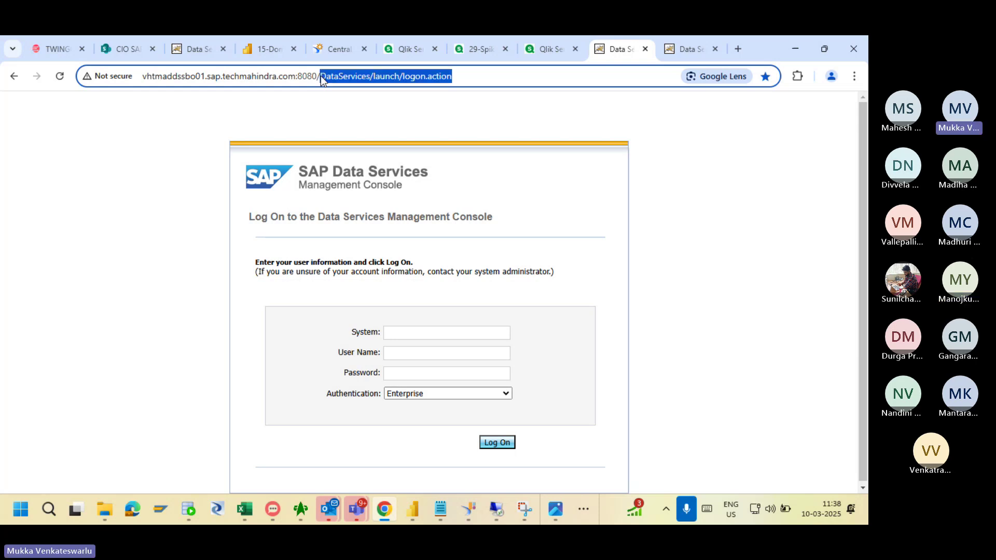
{"action": "type", "text": "B"}
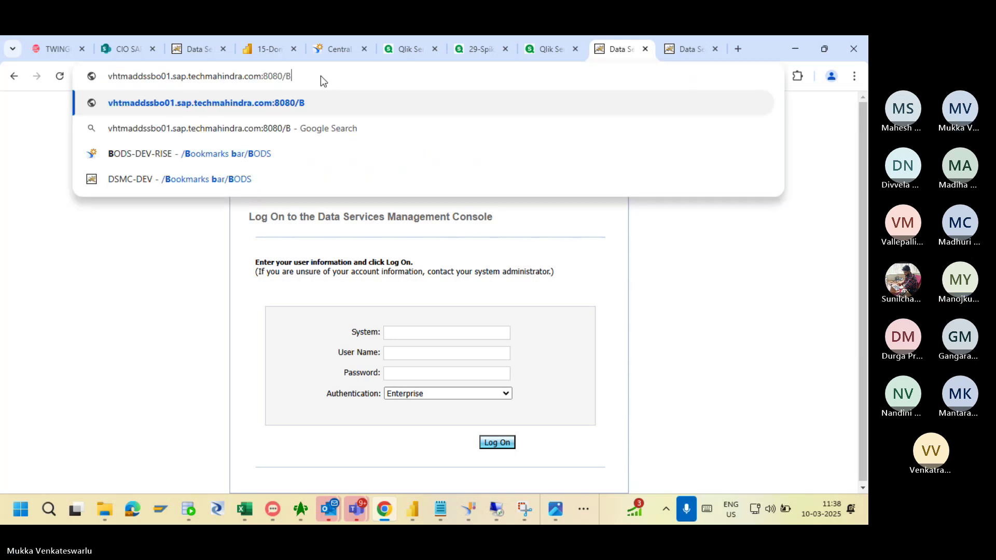
{"action": "type", "text": "O"}
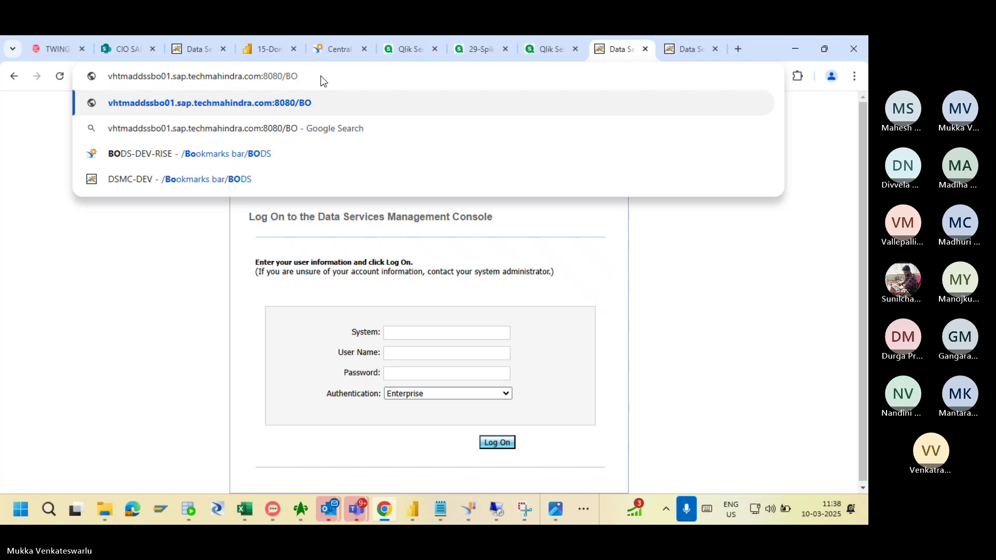
{"action": "type", "text": "E?BI"}
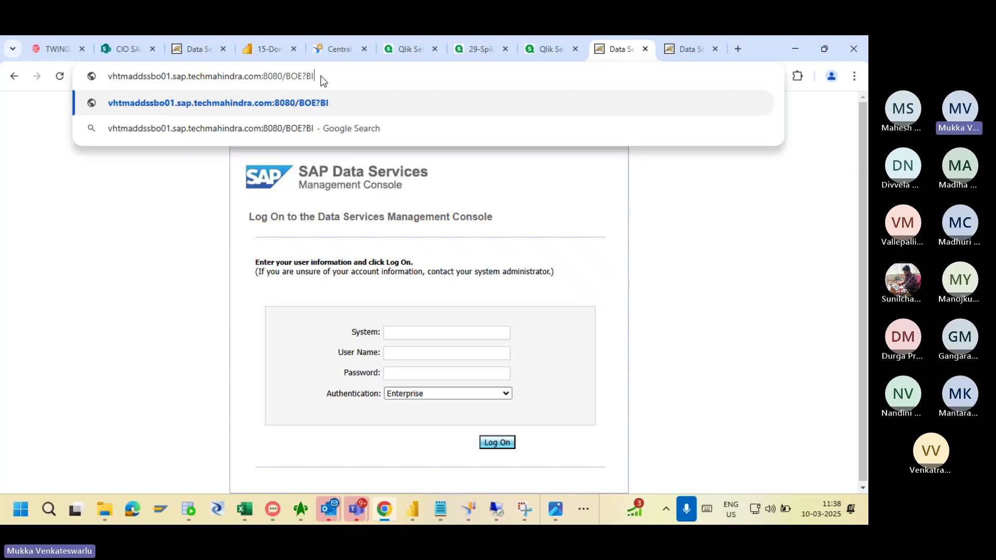
{"action": "key", "text": "Return"}
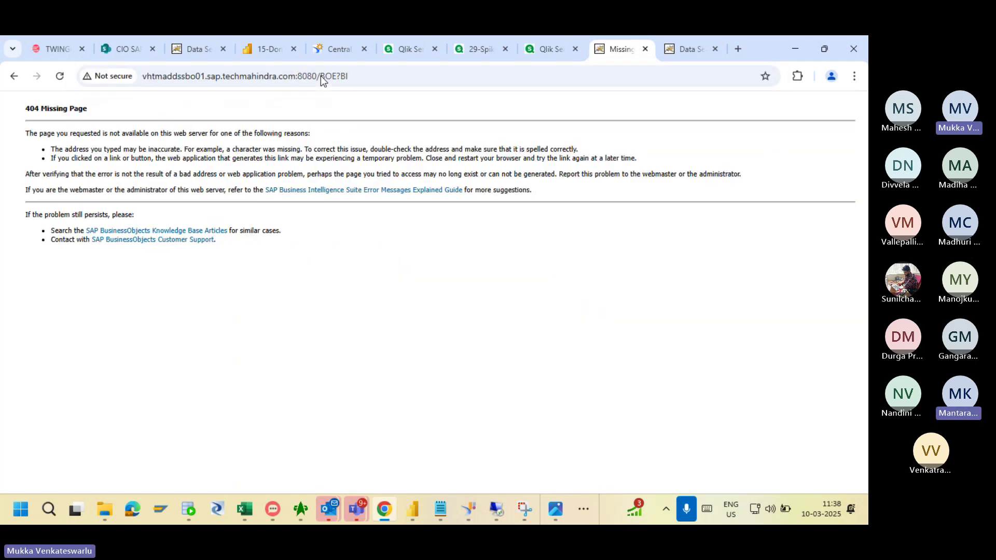
- Correct the address to /BOE/BI, load it, and close the resulting 404 Missing tab
{"action": "left_click", "coordinate": [358, 76]}
{"action": "left_click", "coordinate": [358, 76]}
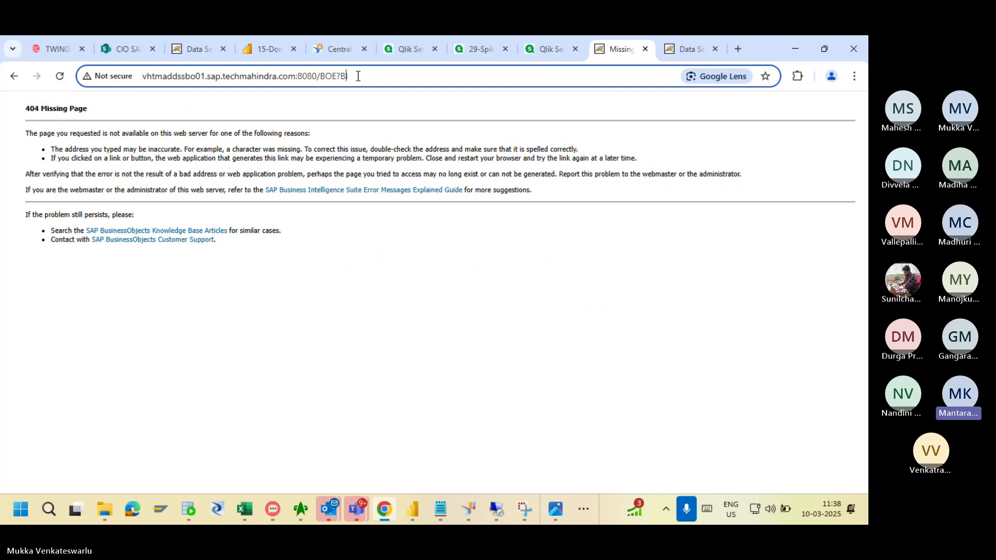
{"action": "key", "text": "Left"}
{"action": "key", "text": "Left"}
{"action": "key", "text": "BackSpace"}
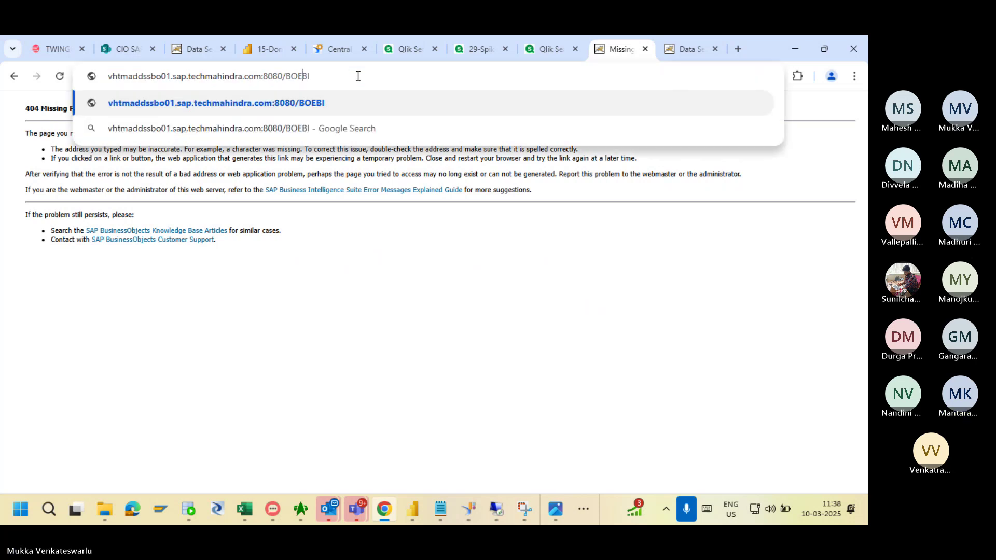
{"action": "type", "text": "/"}
{"action": "key", "text": "Return"}
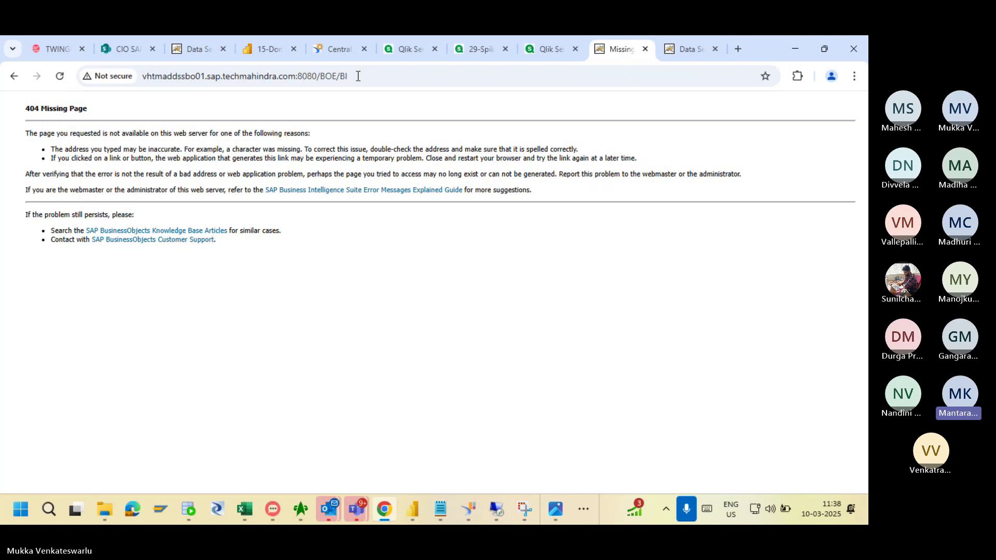
{"action": "left_click", "coordinate": [645, 49]}
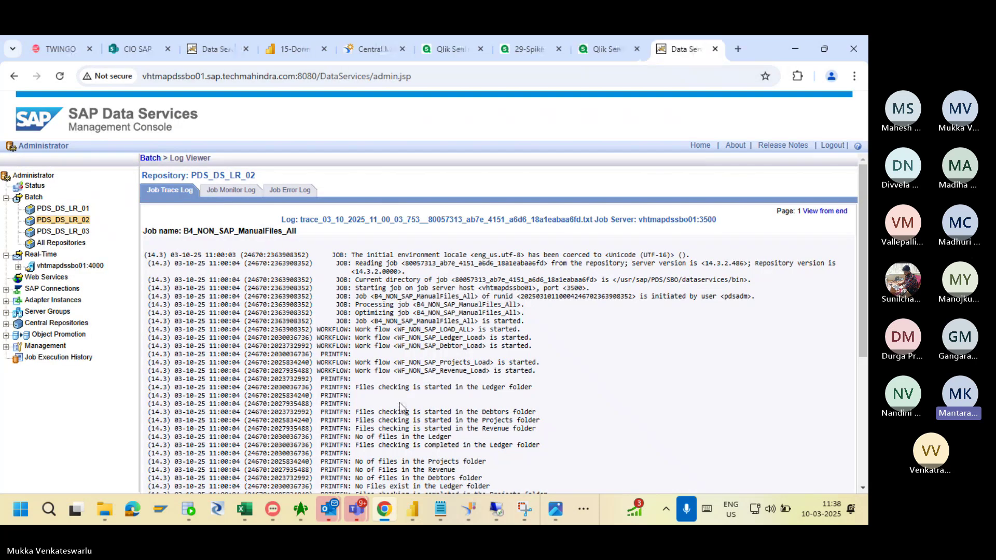
- Bring the Reports List workbook forward, then the Venkat folder in File Explorer
{"action": "mouse_move", "coordinate": [244, 509]}
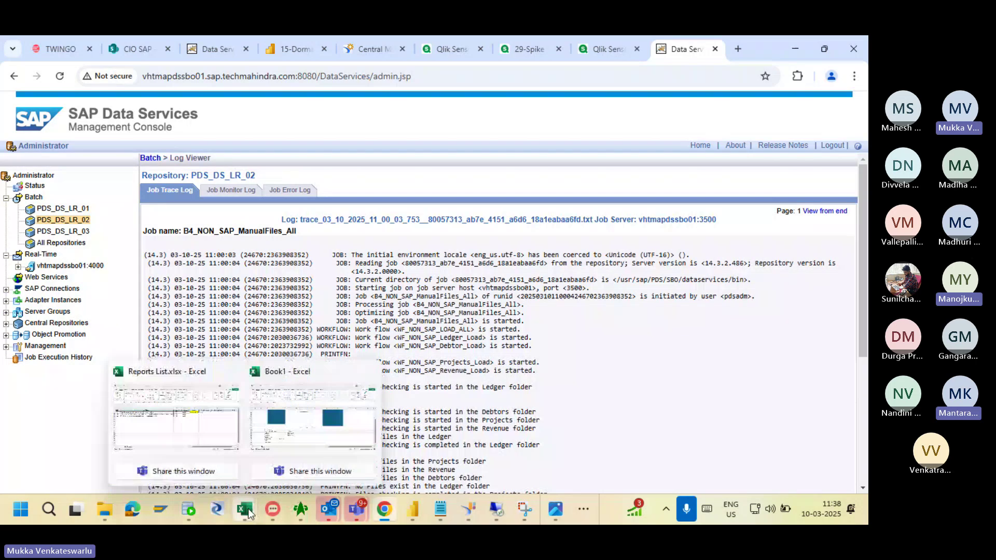
{"action": "left_click", "coordinate": [171, 432]}
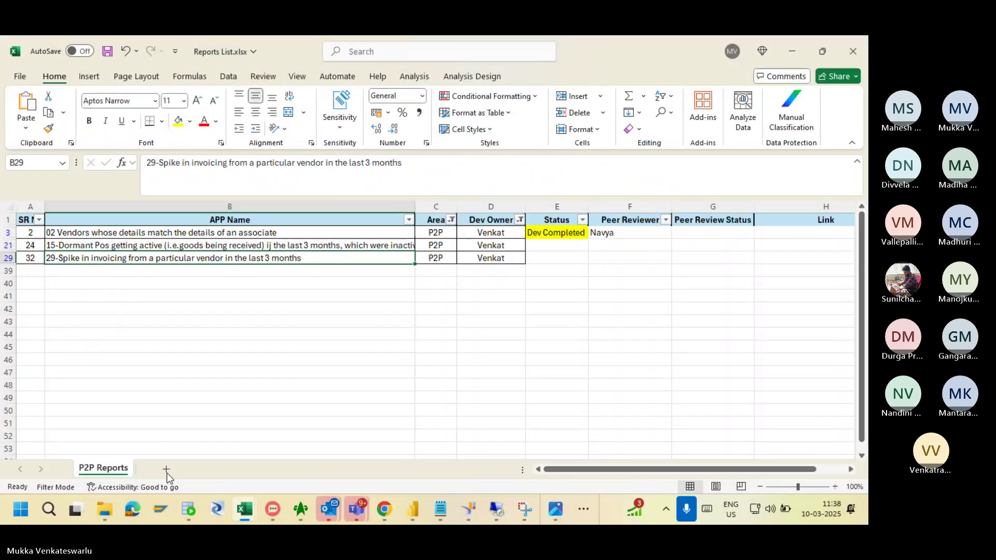
{"action": "mouse_move", "coordinate": [104, 511]}
{"action": "left_click", "coordinate": [74, 430]}
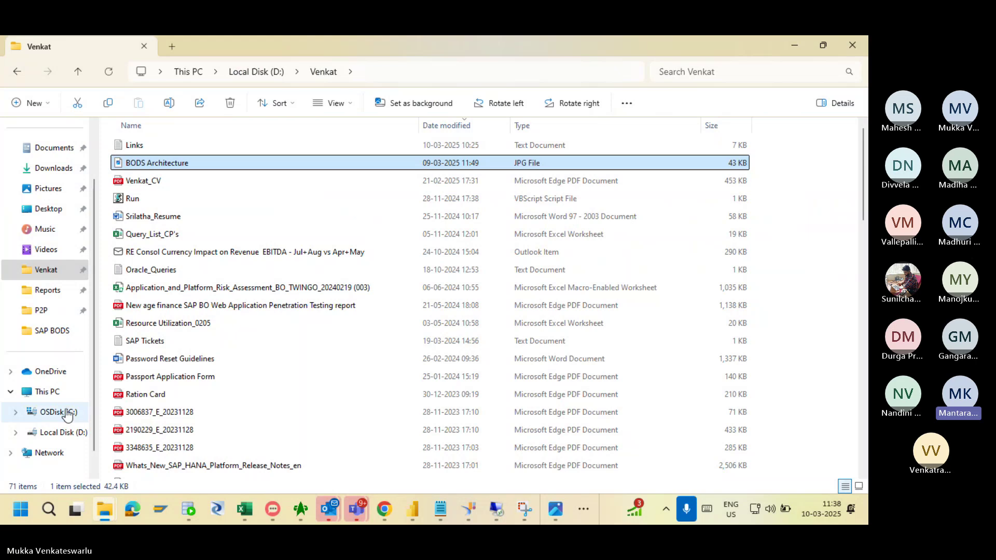
- Navigate D: > Venkat > CIO-S4HANA > RISE and select SAP RISE BO & BODS Credentials (version 1).xlsb
{"action": "left_click", "coordinate": [65, 433]}
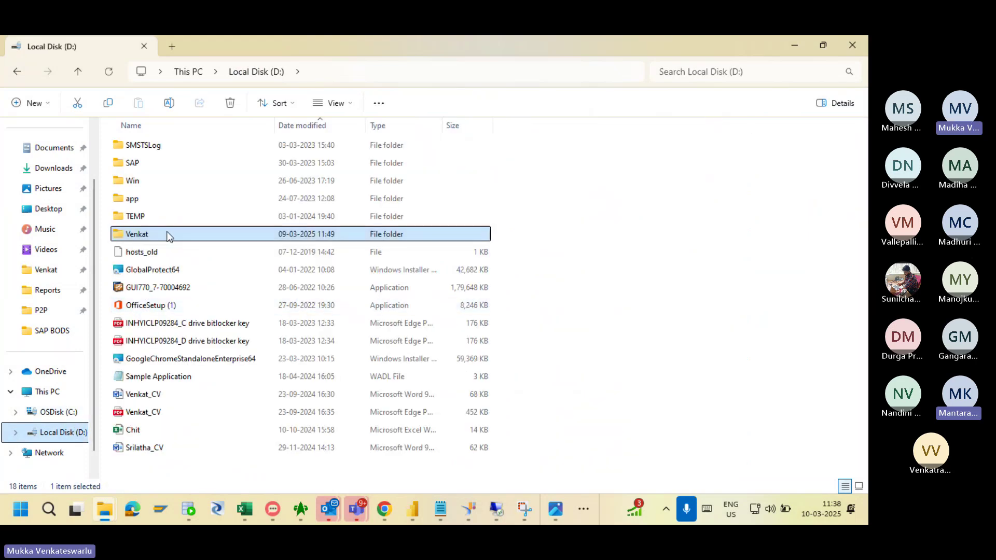
{"action": "double_click", "coordinate": [139, 234]}
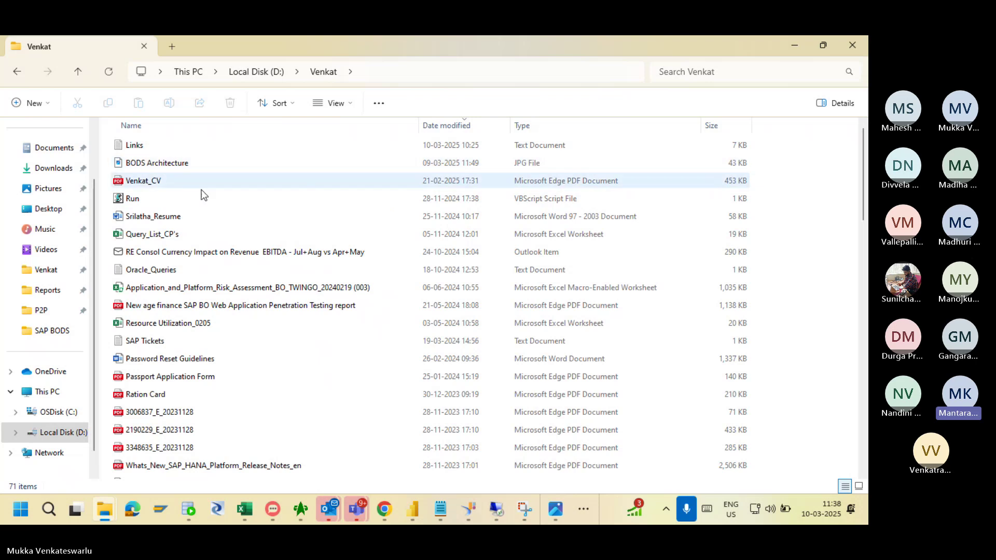
{"action": "left_click", "coordinate": [349, 72]}
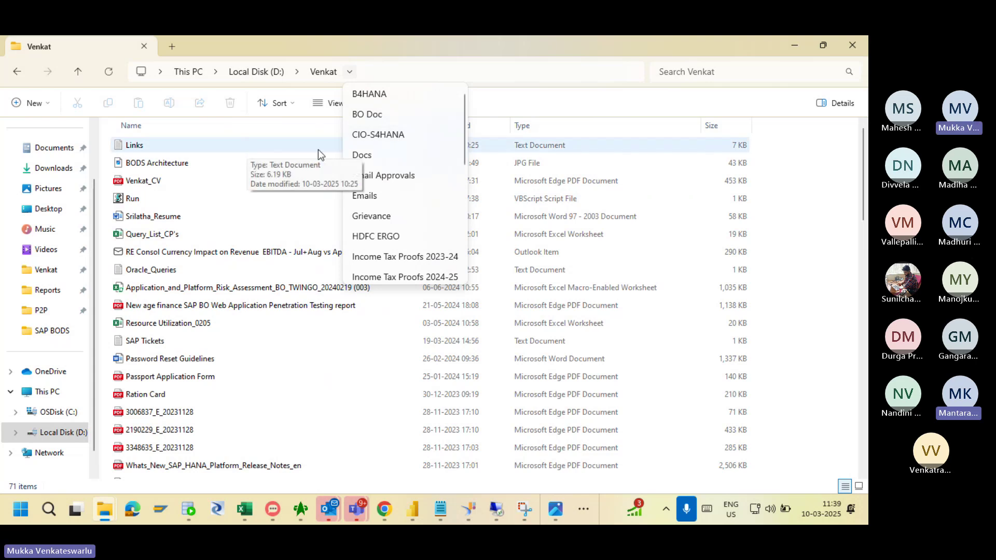
{"action": "left_click", "coordinate": [396, 133]}
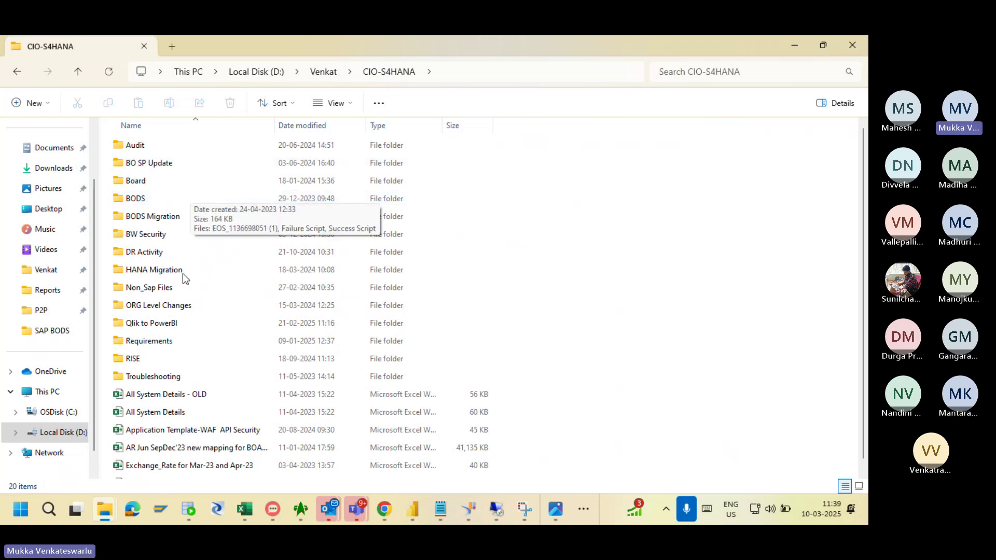
{"action": "left_click", "coordinate": [146, 360]}
{"action": "double_click", "coordinate": [145, 361]}
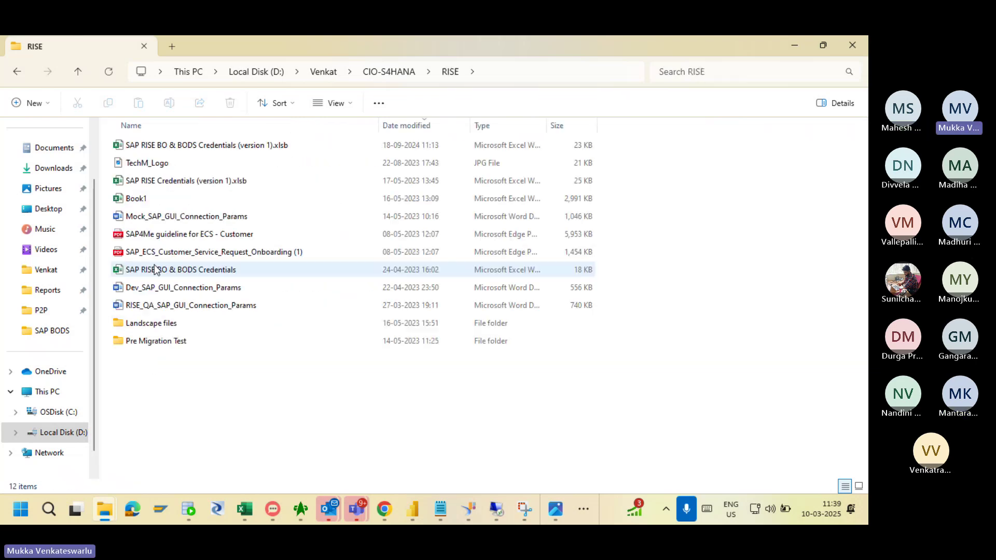
{"action": "left_click", "coordinate": [177, 147]}
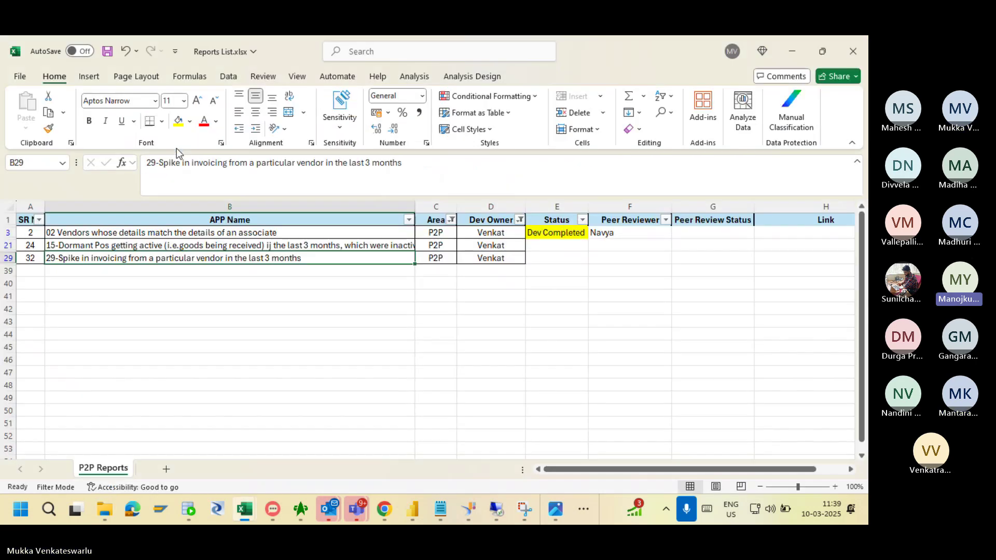
- Copy the DEV CMC URL from cell K4 of the BODS sheet and return to Chrome
{"action": "left_click", "coordinate": [352, 337]}
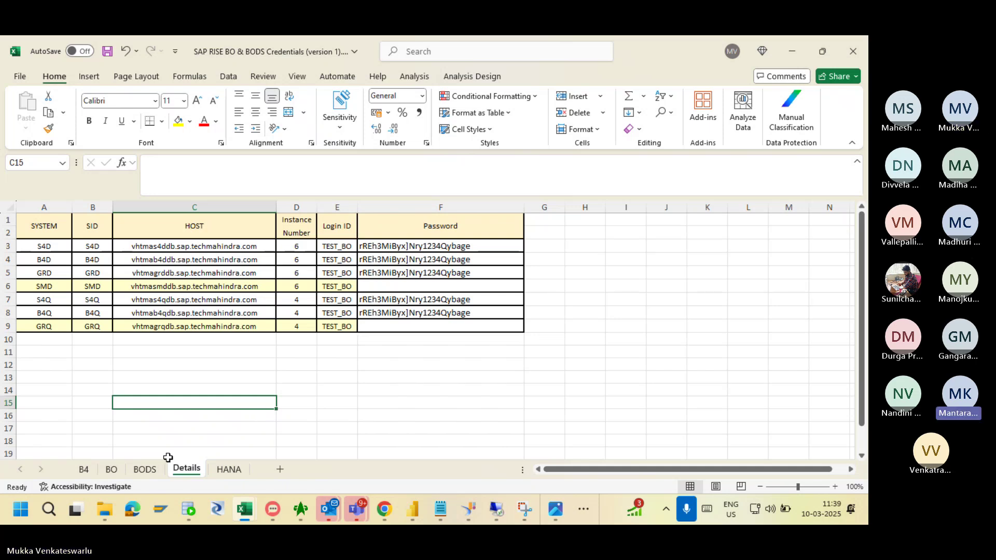
{"action": "left_click", "coordinate": [146, 470]}
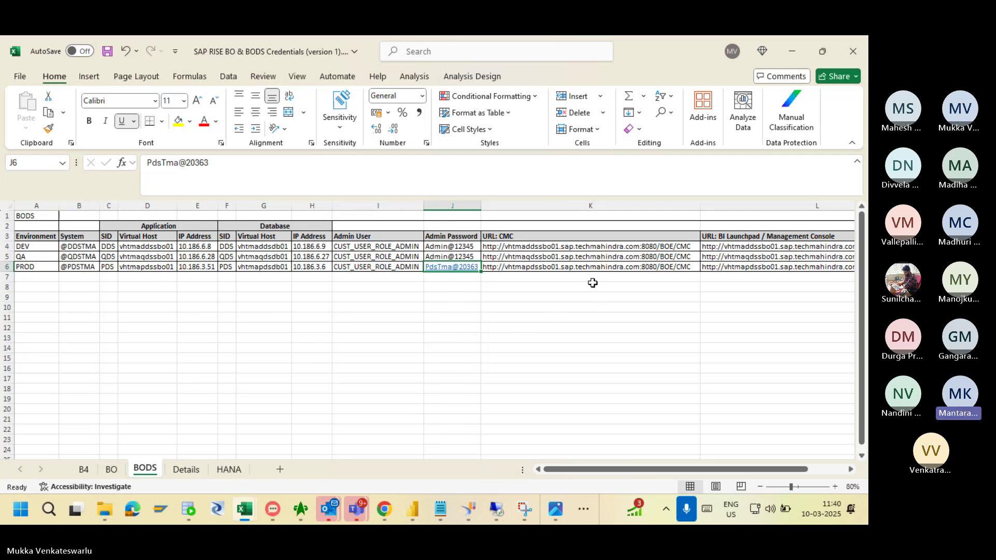
{"action": "left_click", "coordinate": [558, 246]}
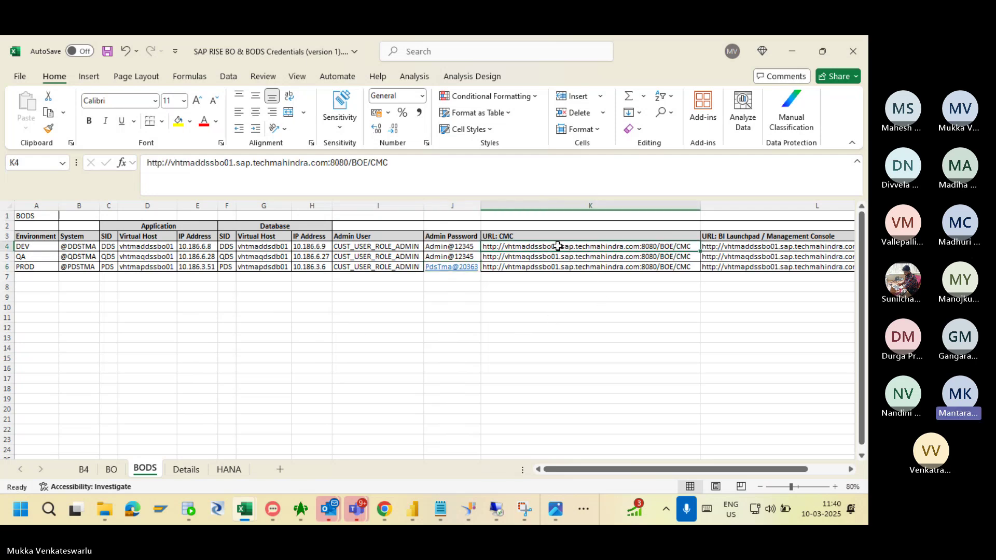
{"action": "key", "text": "ctrl+c"}
{"action": "key", "text": "alt+Tab"}
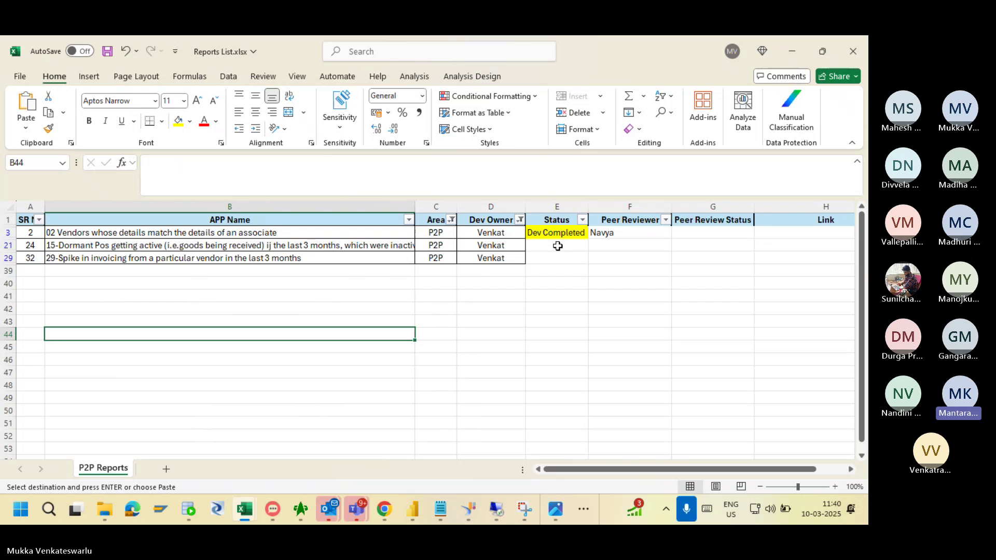
{"action": "key", "text": "alt+Tab"}
{"action": "key", "text": "alt+Tab"}
{"action": "key", "text": "alt+Tab"}
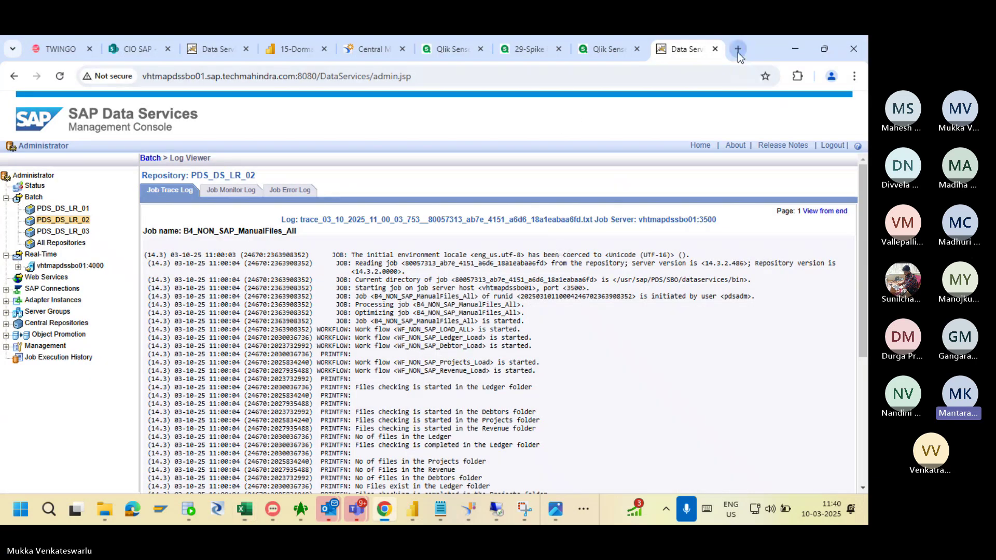
- Load the copied DEV CMC URL in a new browser tab
{"action": "left_click", "coordinate": [738, 52]}
{"action": "key", "text": "ctrl+v"}
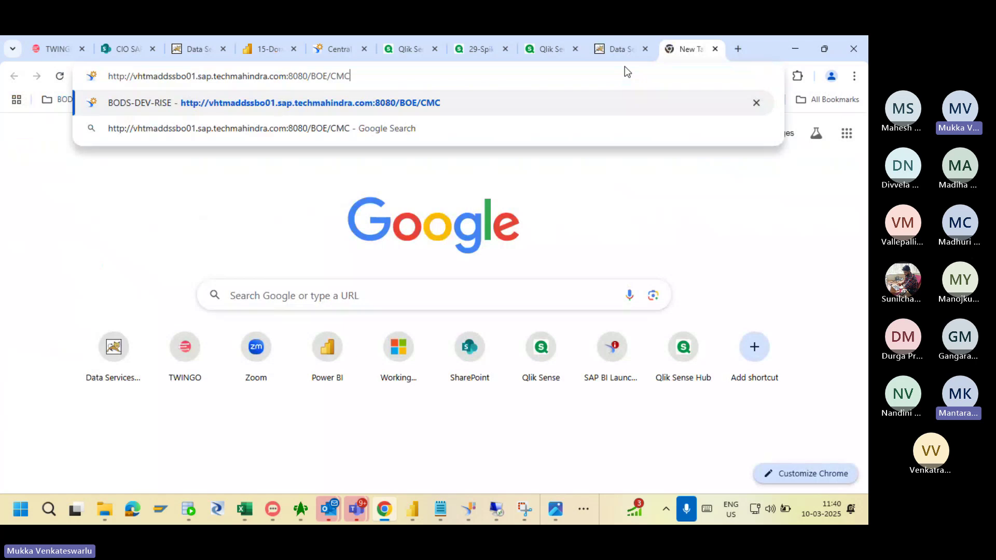
{"action": "key", "text": "Return"}
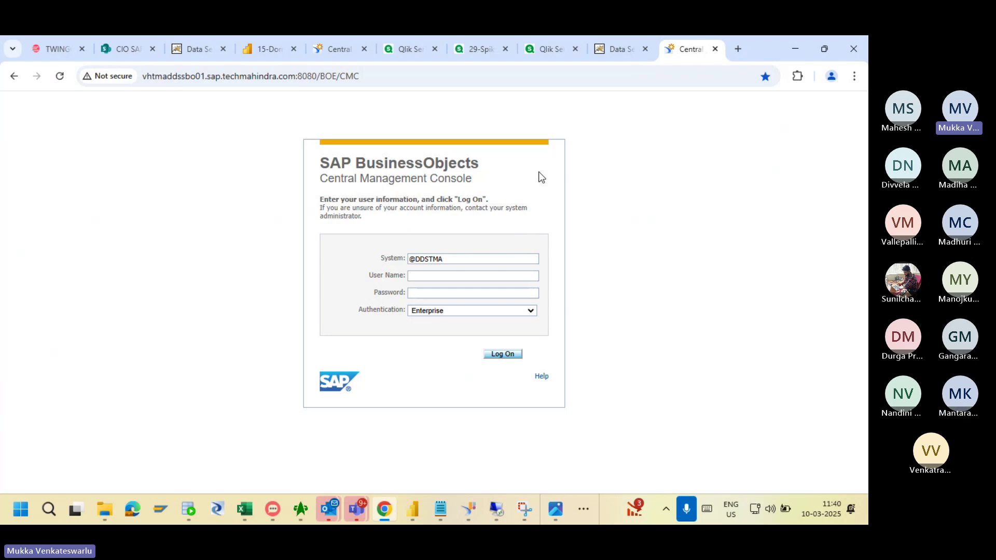
- Log on to the CMC with the user's account name and password
{"action": "left_click", "coordinate": [448, 276]}
{"action": "type", "text": "MV"}
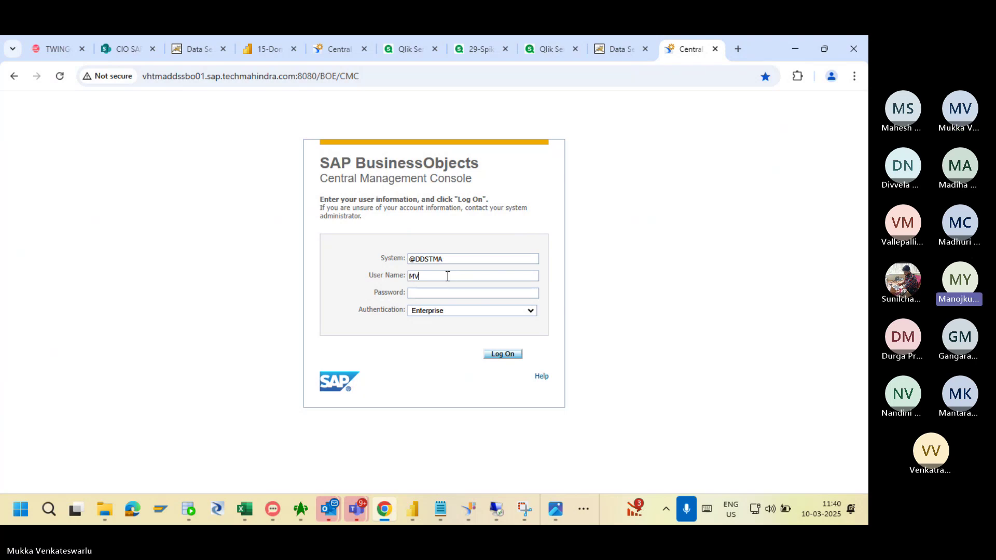
{"action": "type", "text": "00942861"}
{"action": "key", "text": "Tab"}
{"action": "type", "text": "************"}
{"action": "key", "text": "Return"}
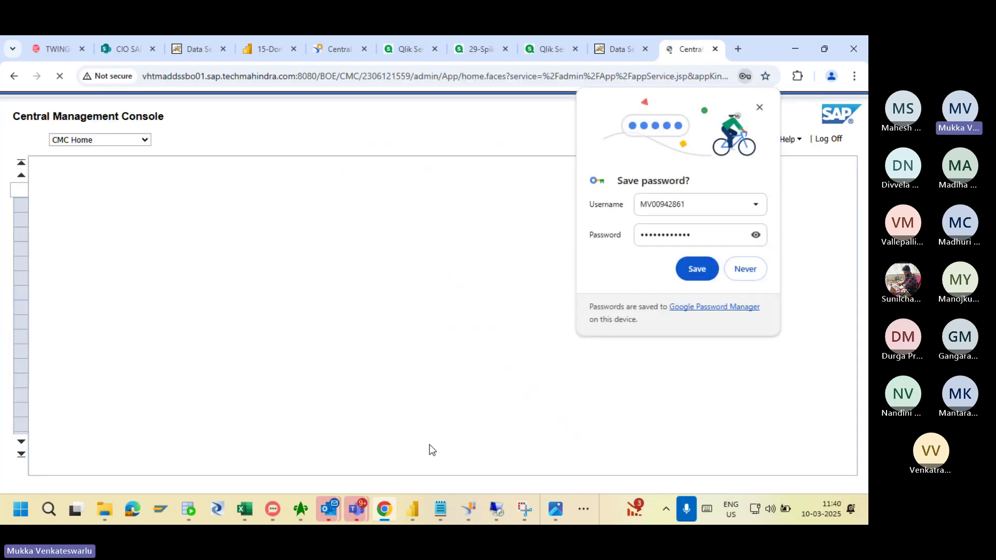
{"action": "key", "text": "alt+Tab"}
{"action": "key", "text": "alt+Tab"}
{"action": "key", "text": "alt+Tab"}
{"action": "key", "text": "alt+Tab"}
{"action": "key", "text": "alt+Tab"}
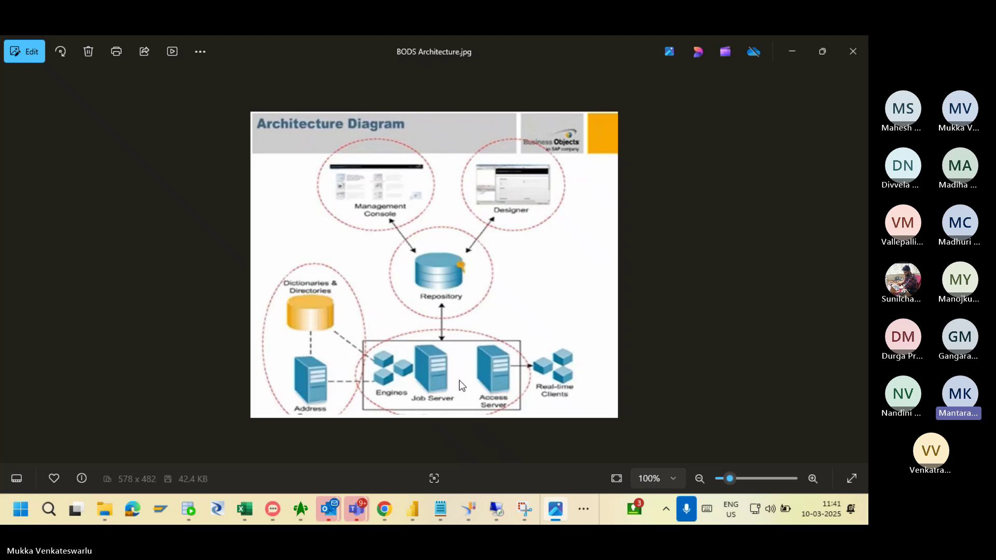
- Switch from the BODS Architecture diagram in Photos back to the Chrome CMC window
{"action": "key", "text": "alt+Tab"}
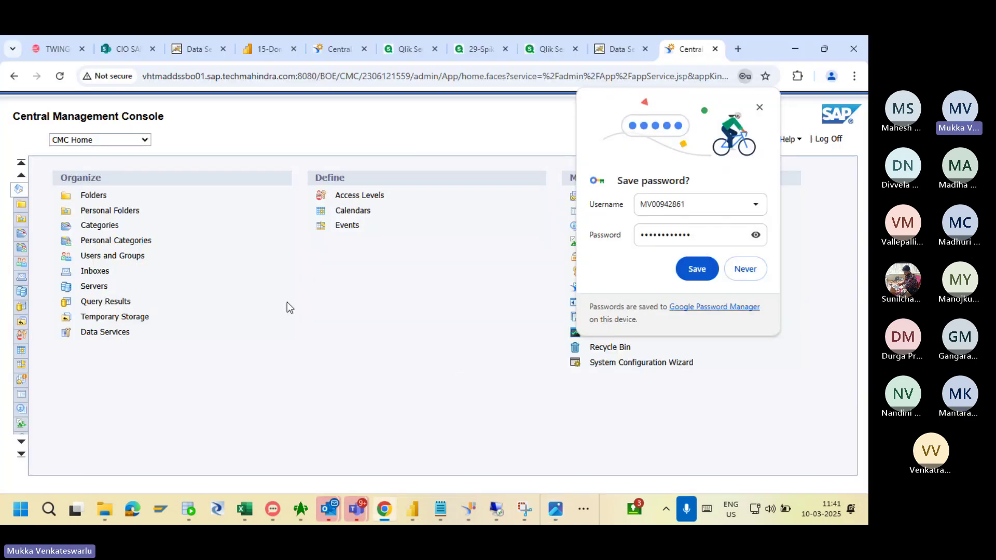
- Decline Chrome's save-password prompt with Never and open the Data Services repository list
{"action": "left_click", "coordinate": [749, 269]}
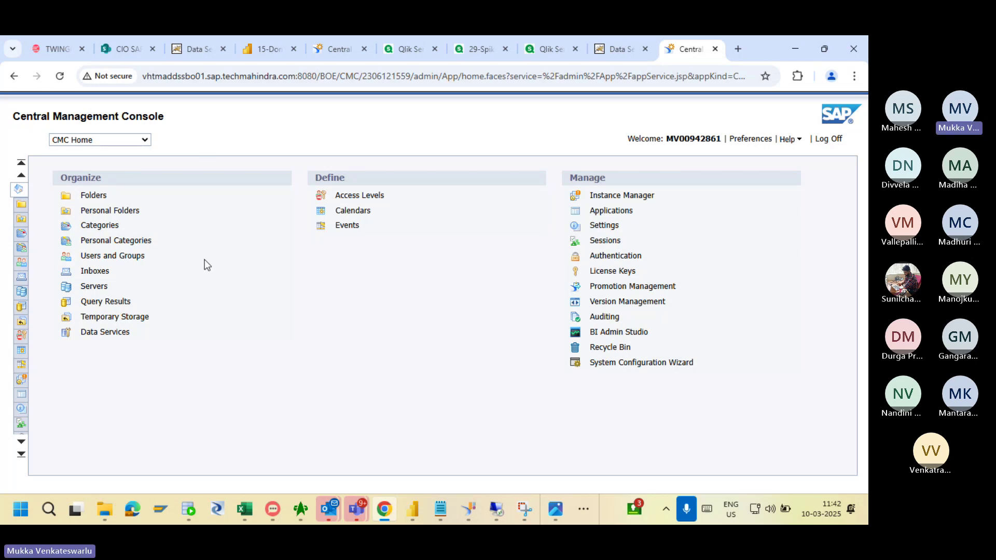
{"action": "left_click", "coordinate": [110, 336]}
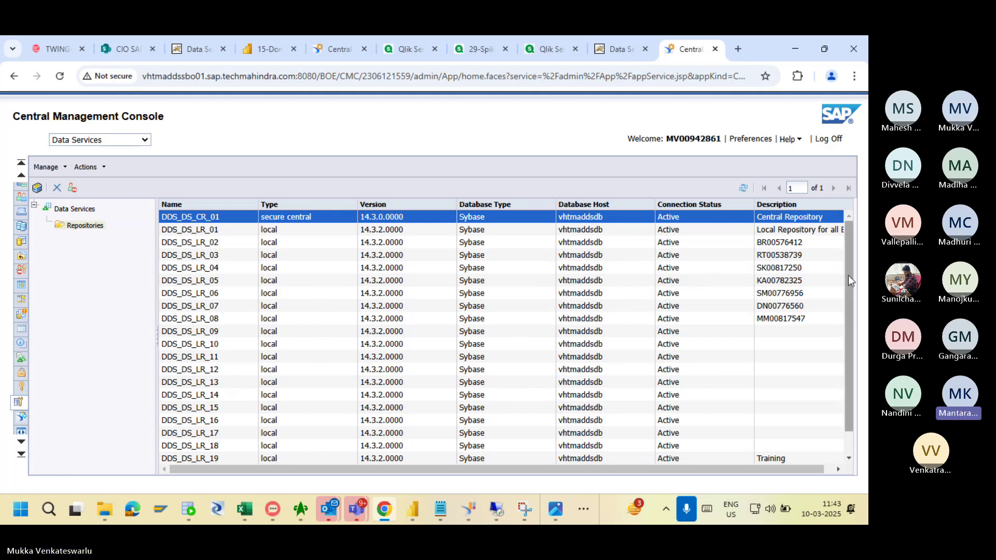
- View the DDS_DS_LR_03 repository properties, close them, and go back to CMC Home
{"action": "left_click_drag", "start_coordinate": [849, 276], "coordinate": [845, 242]}
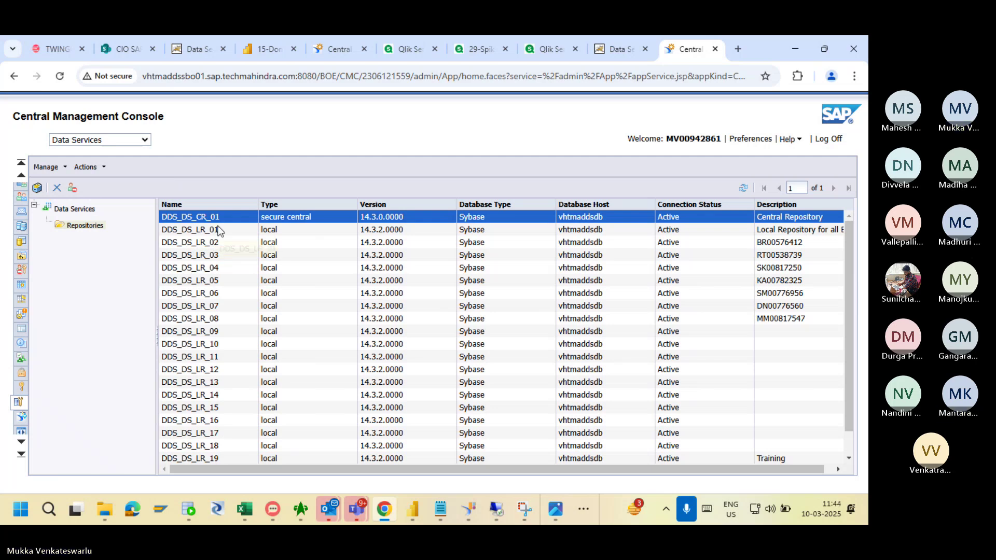
{"action": "left_click", "coordinate": [199, 245]}
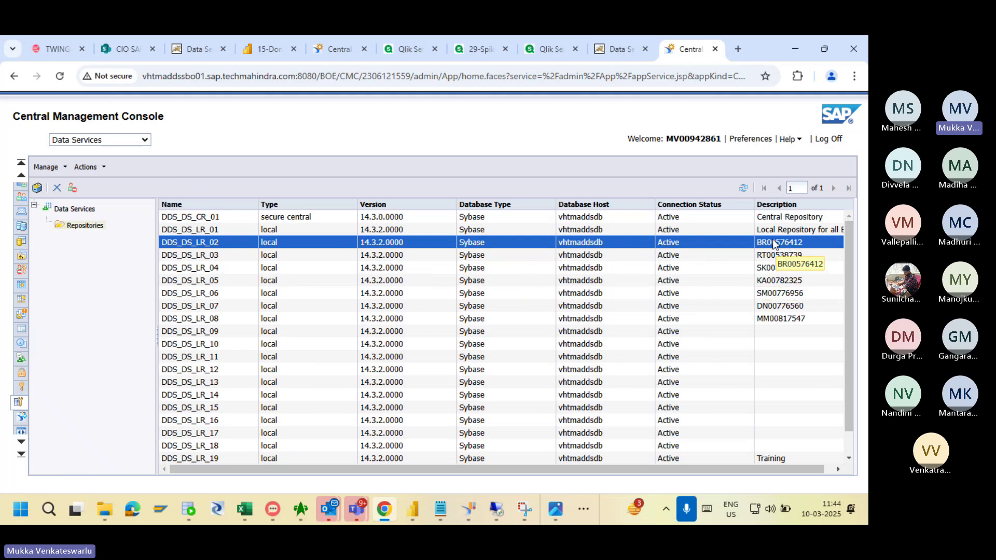
{"action": "left_click", "coordinate": [217, 256]}
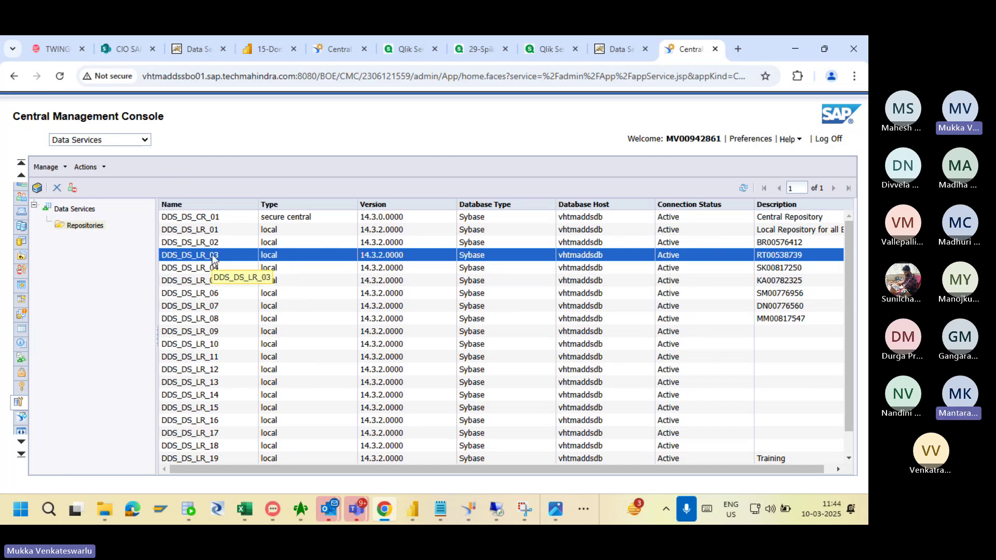
{"action": "double_click", "coordinate": [185, 257]}
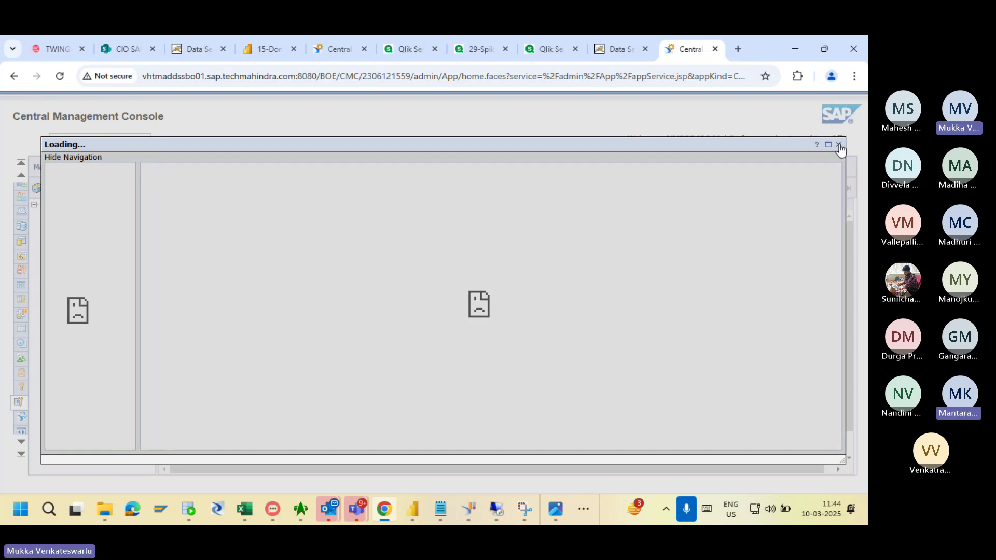
{"action": "left_click", "coordinate": [838, 144]}
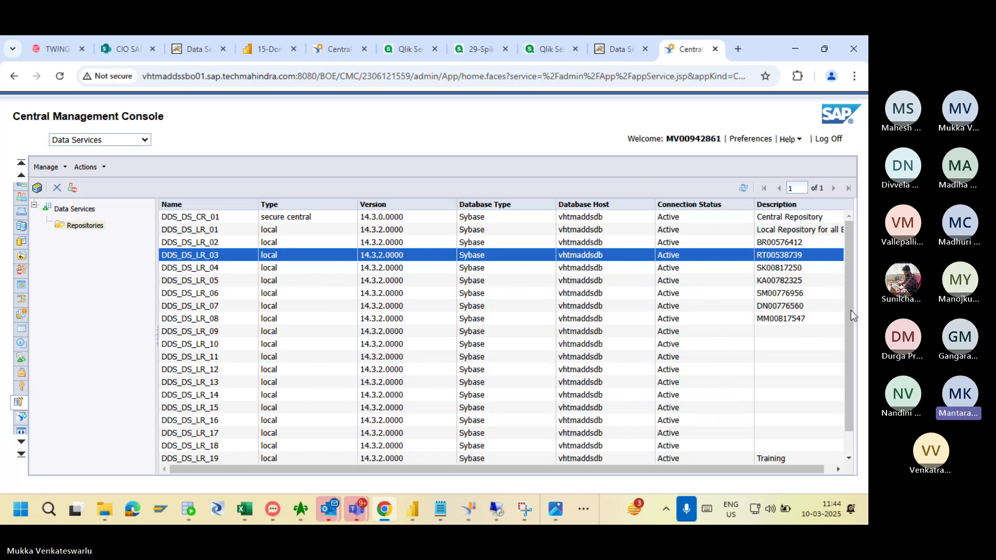
{"action": "left_click_drag", "start_coordinate": [847, 310], "coordinate": [853, 349]}
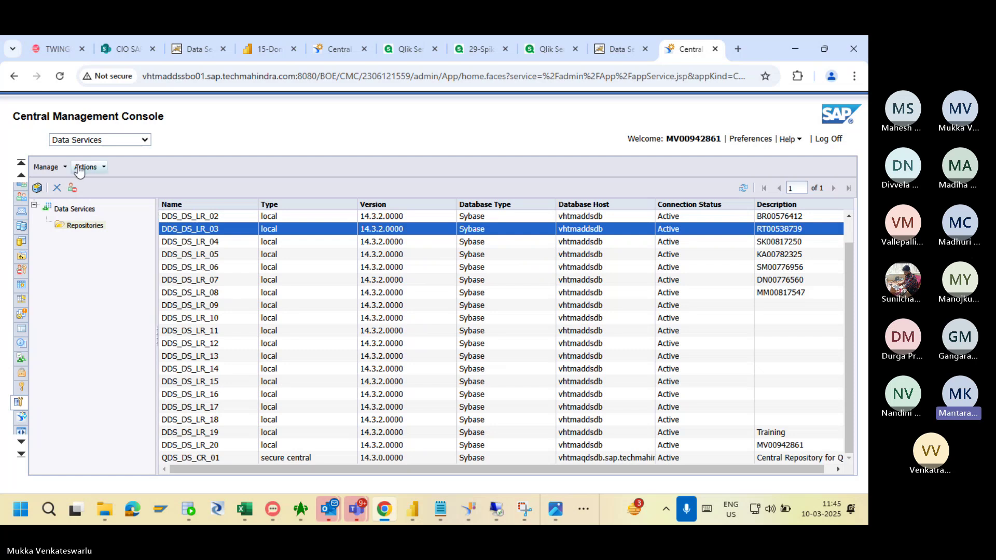
{"action": "left_click", "coordinate": [23, 167]}
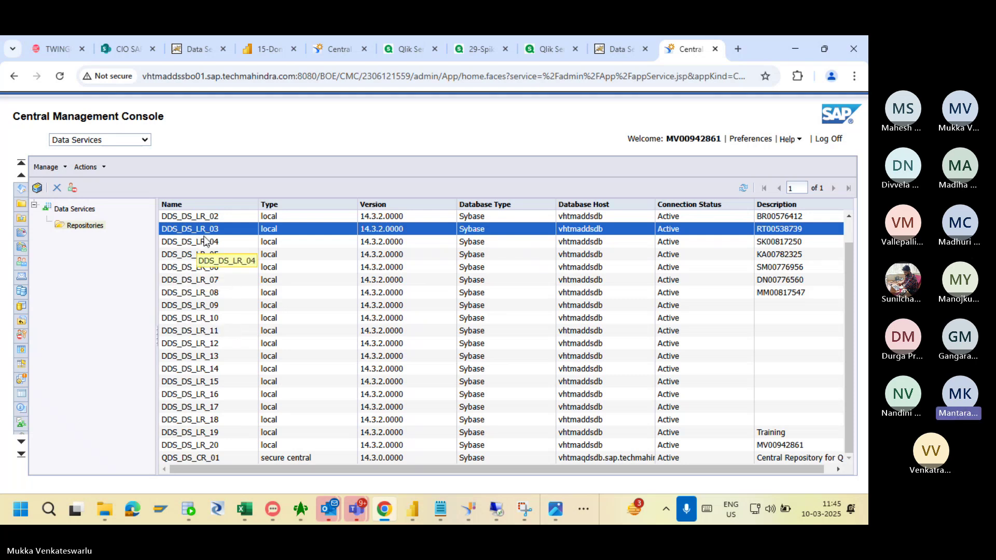
{"action": "left_click", "coordinate": [20, 190]}
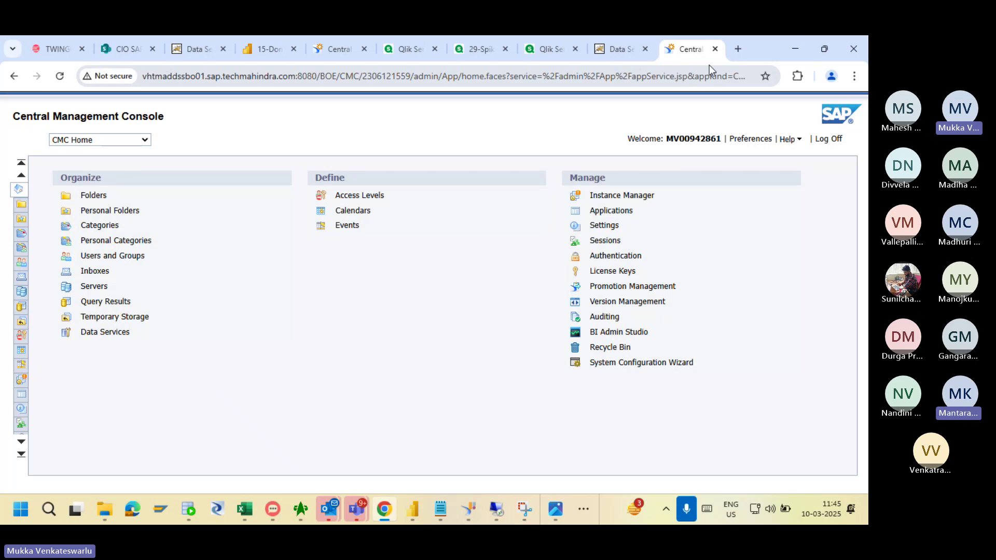
- Open the BOPRISE-CMC bookmark in a new tab, trimmed to the base /BOE/CMC logon page
{"action": "left_click", "coordinate": [738, 49]}
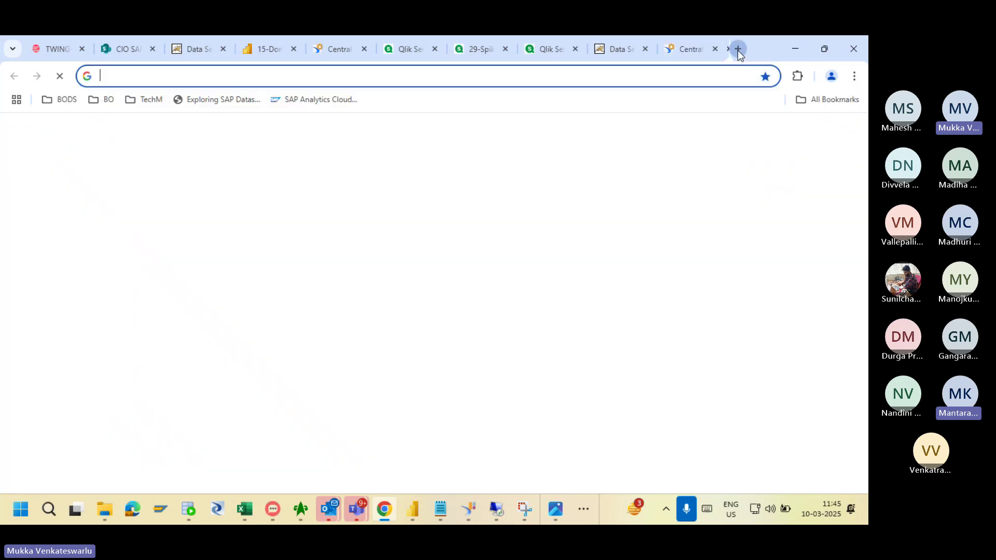
{"action": "left_click", "coordinate": [99, 100]}
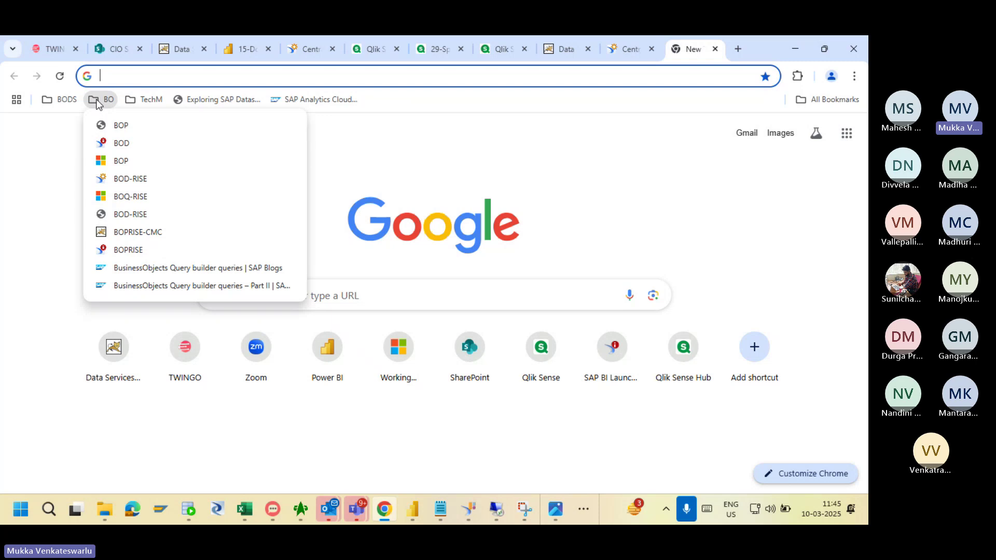
{"action": "left_click", "coordinate": [152, 231]}
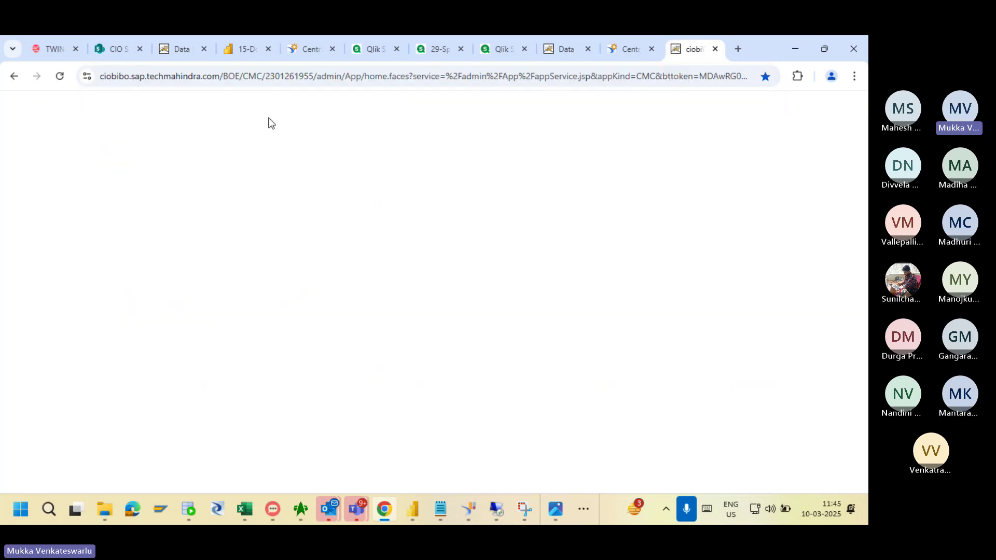
{"action": "left_click", "coordinate": [263, 78]}
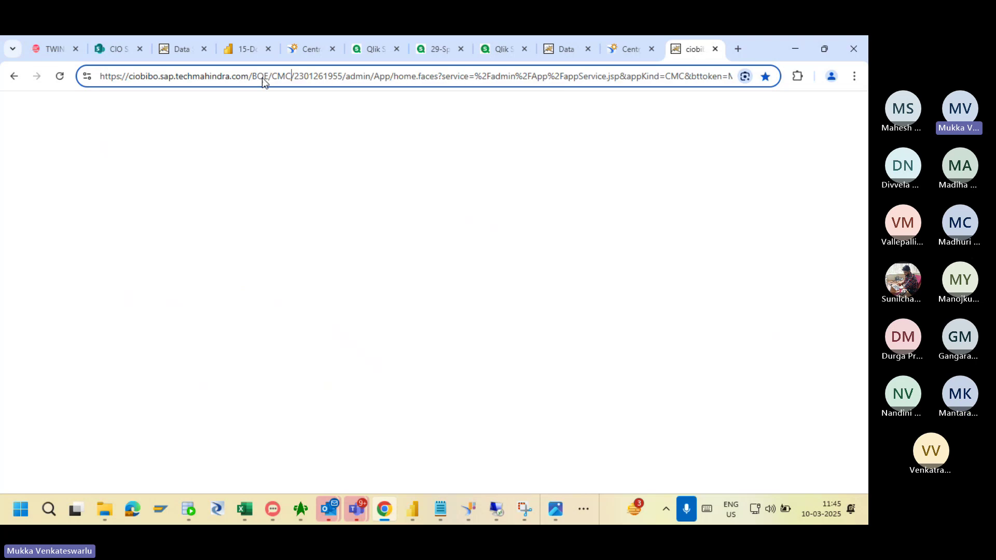
{"action": "type", "text": "https://ciobibo.sap.techmahindra.com/BOE/CMC"}
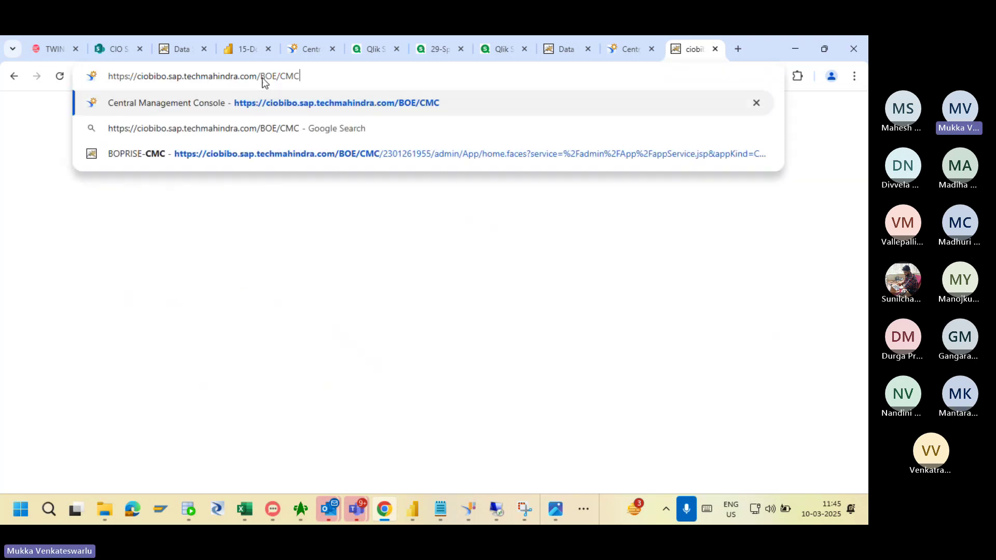
{"action": "key", "text": "Return"}
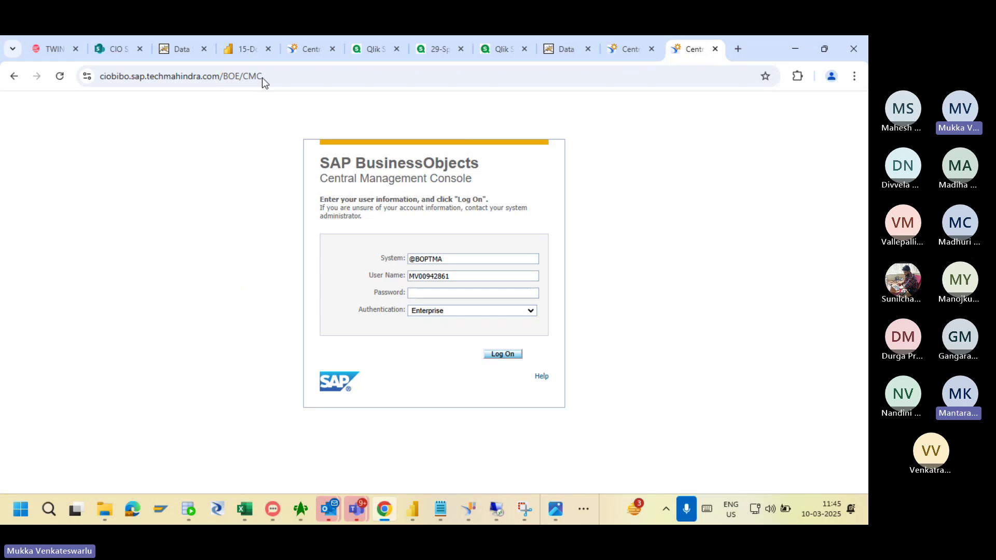
- Enter the account password and log on to the ciobibo server's CMC
{"action": "left_click", "coordinate": [428, 292]}
{"action": "type", "text": "••••"}
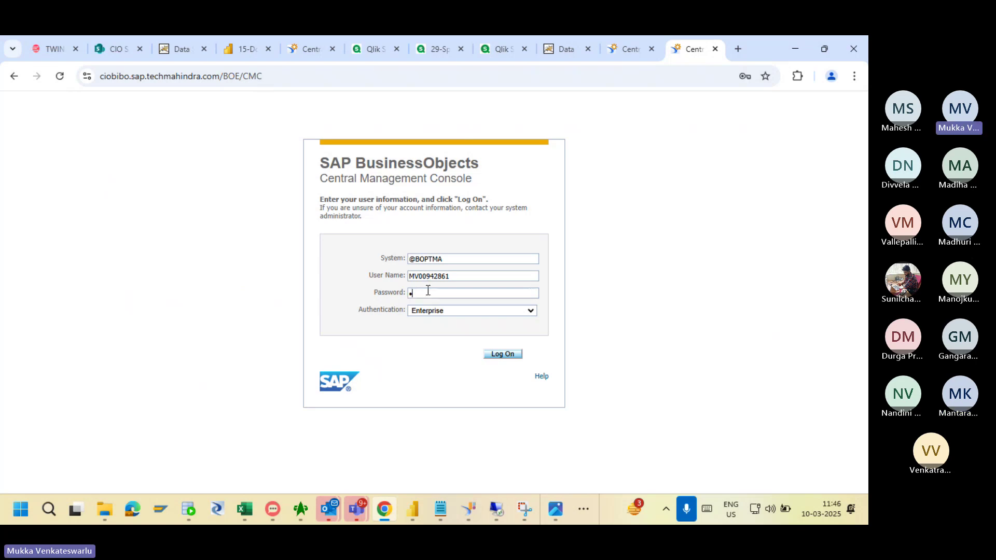
{"action": "type", "text": "••••"}
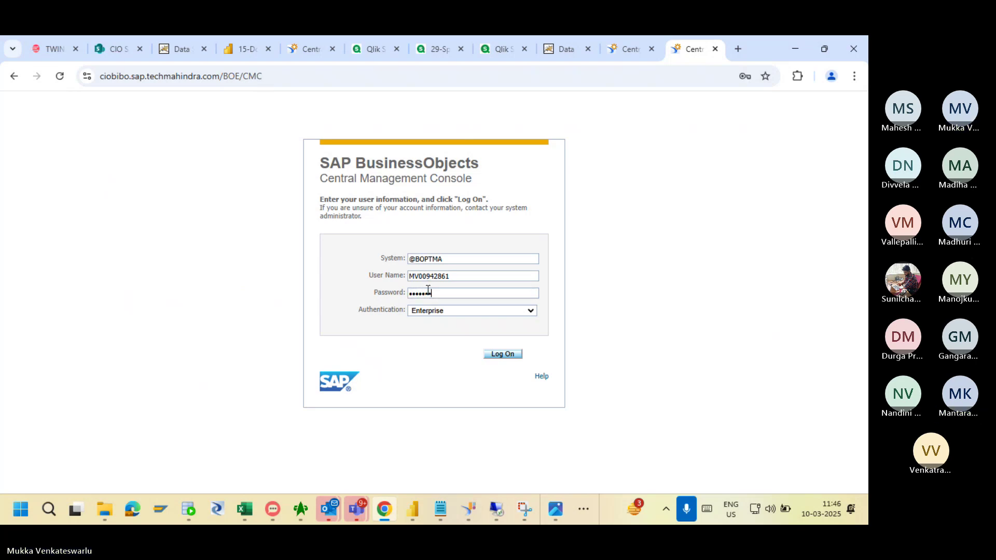
{"action": "type", "text": "••••"}
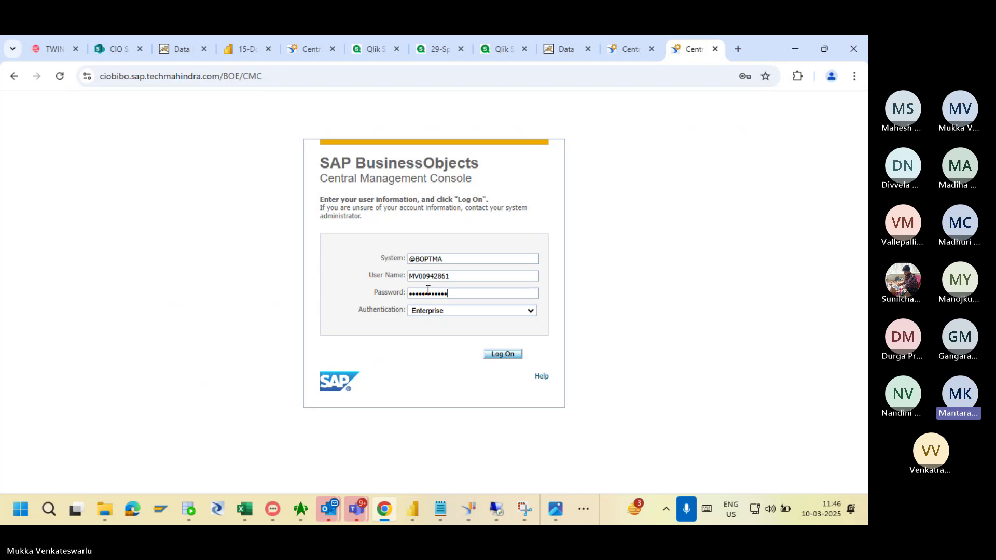
{"action": "key", "text": "Return"}
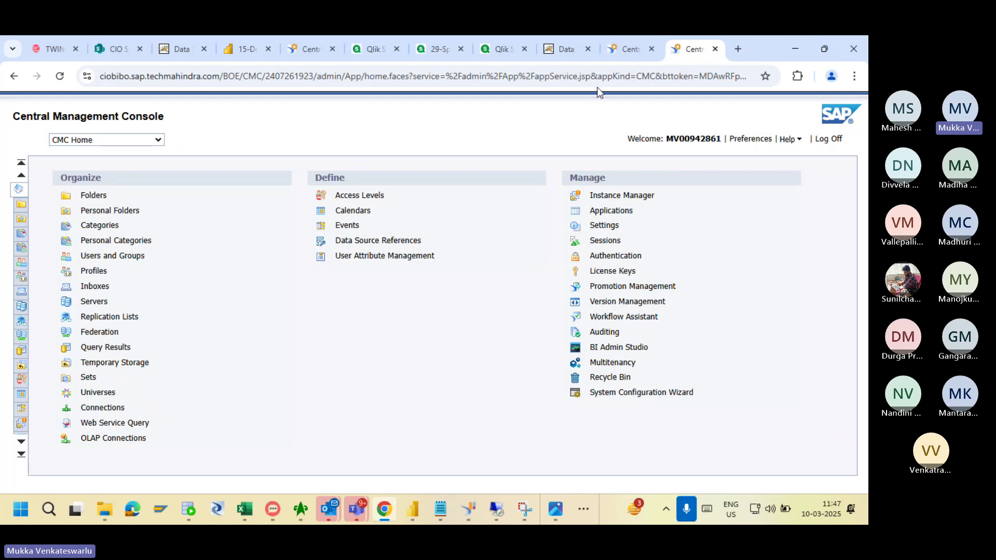
- Compare the vhtmaddssbo01 and ciobibo console tabs, then open Data Services on vhtmaddssbo01
{"action": "left_click", "coordinate": [626, 49]}
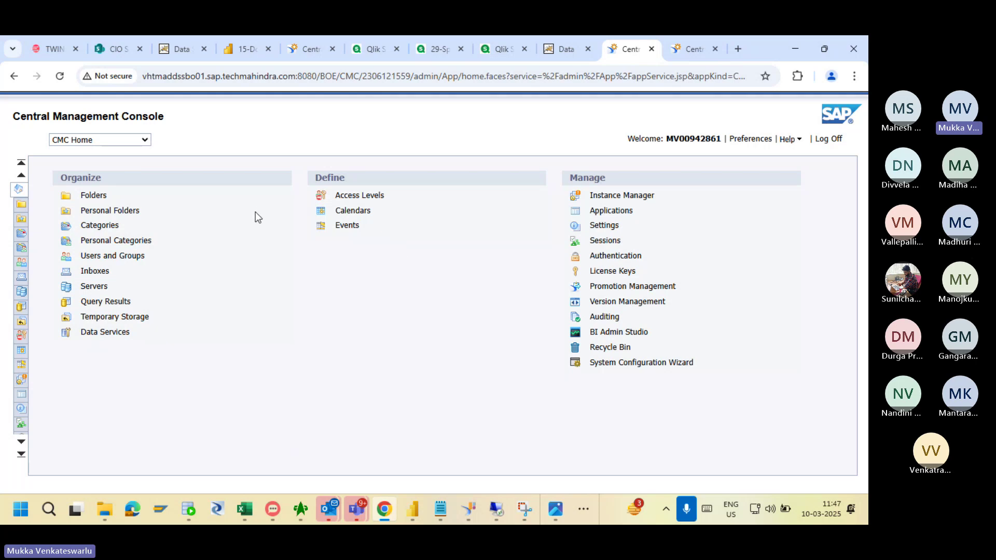
{"action": "left_click", "coordinate": [684, 52]}
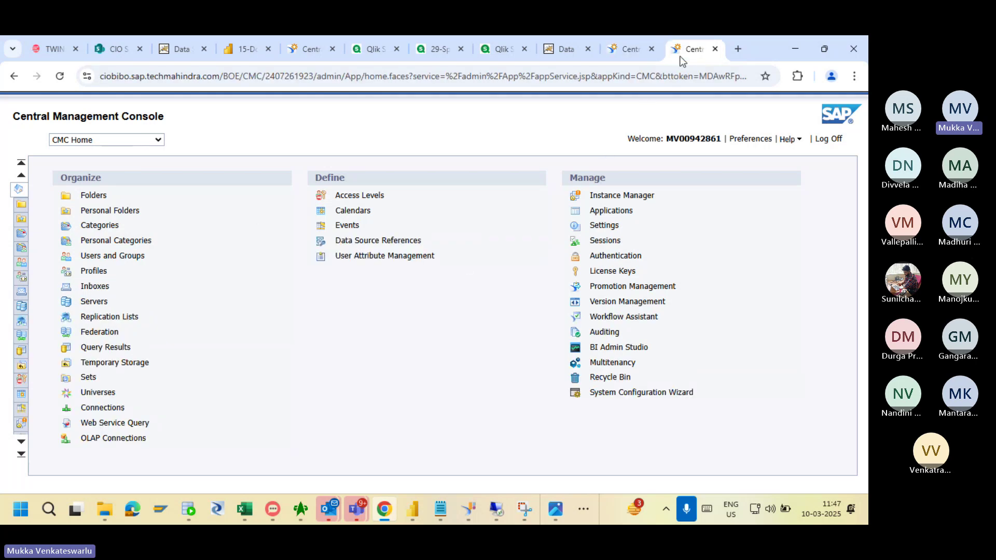
{"action": "left_click", "coordinate": [631, 49]}
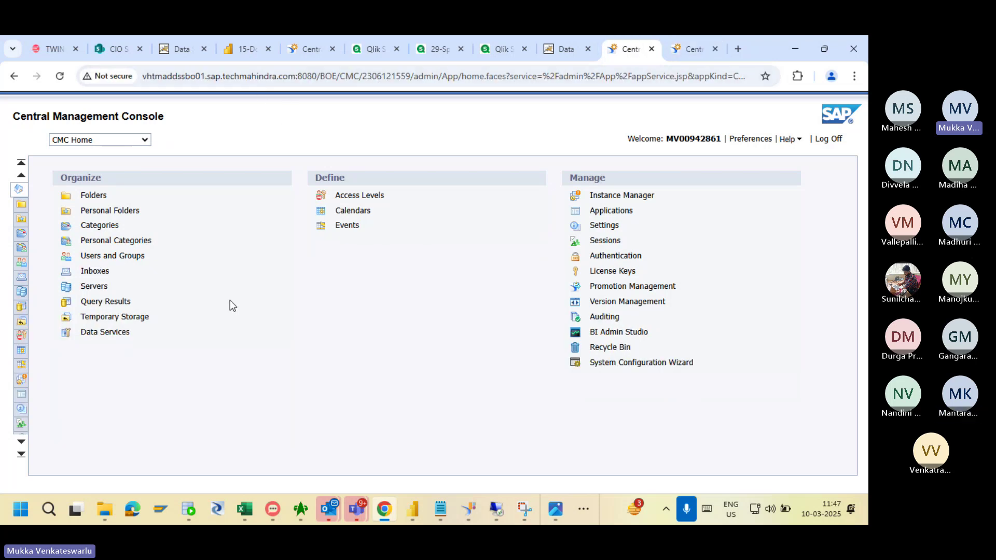
{"action": "left_click", "coordinate": [102, 334]}
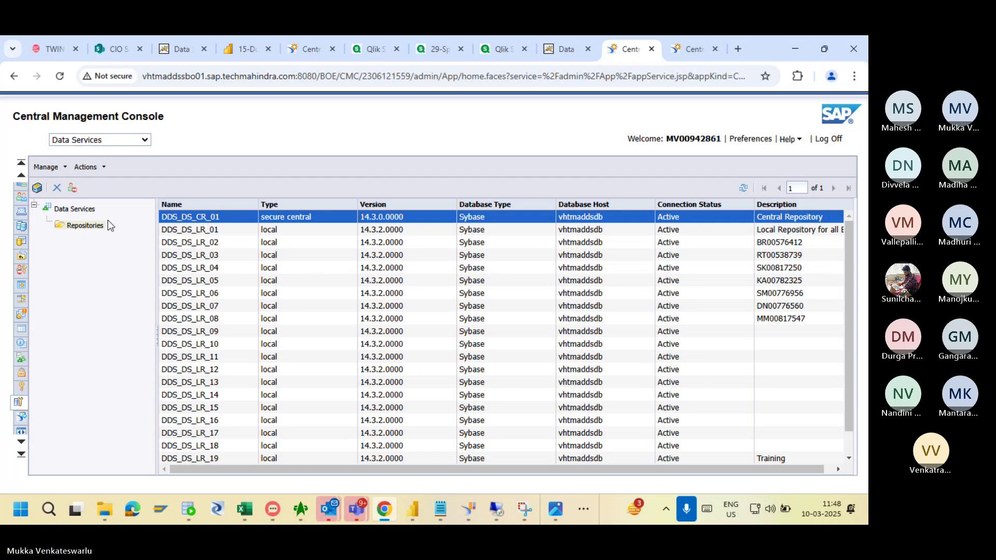
- Select repository DDS_DS_LR_05, then reopen Data Services by way of CMC Home
{"action": "left_click", "coordinate": [22, 165]}
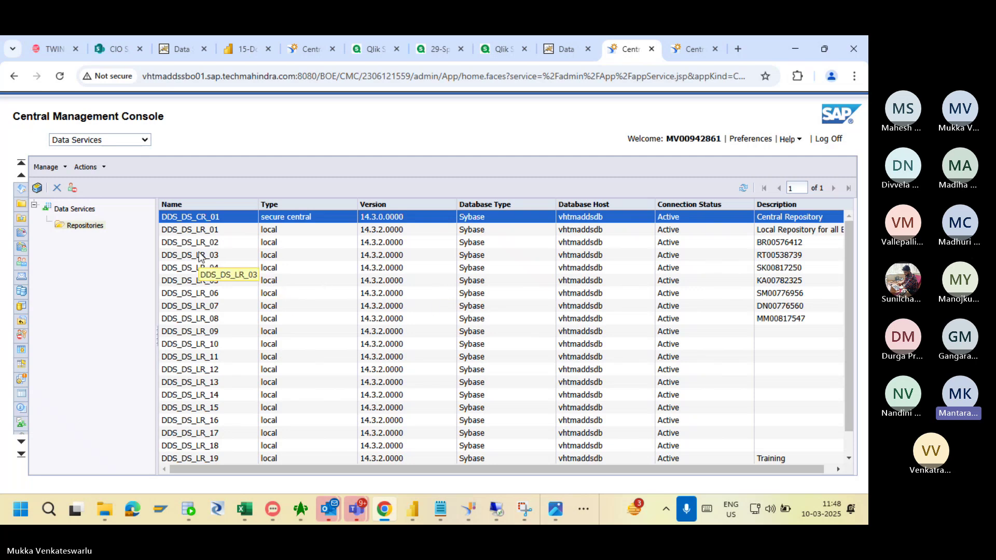
{"action": "left_click", "coordinate": [209, 280]}
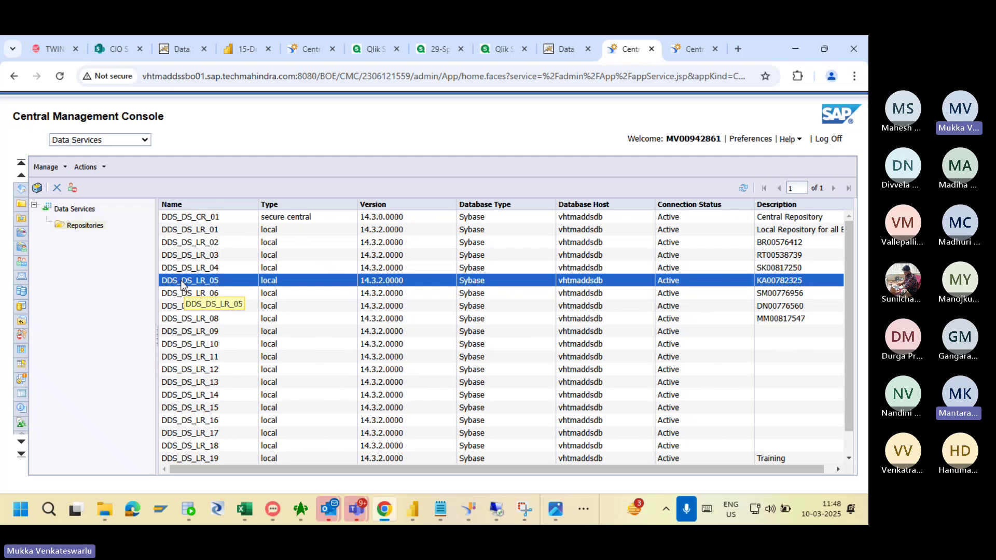
{"action": "left_click", "coordinate": [20, 191]}
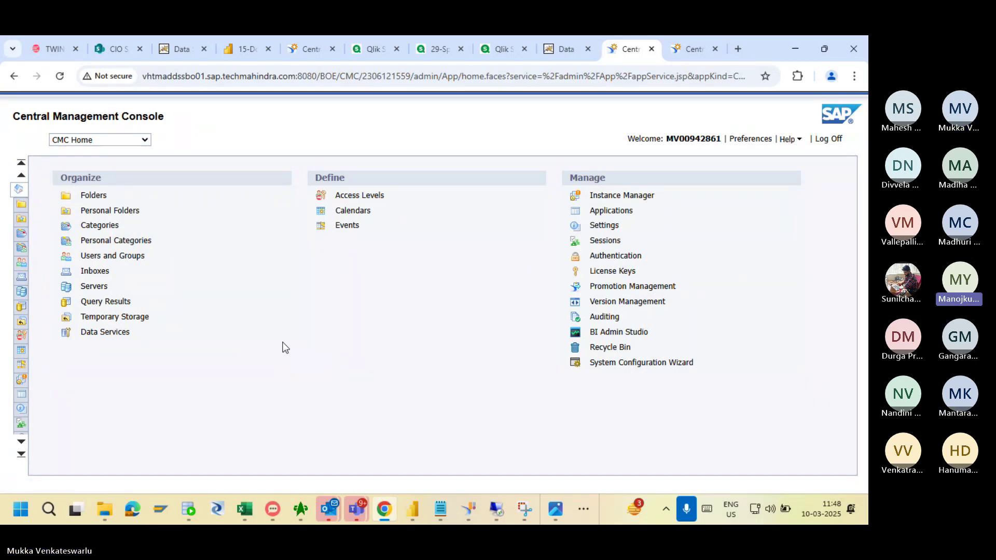
{"action": "left_click", "coordinate": [115, 333]}
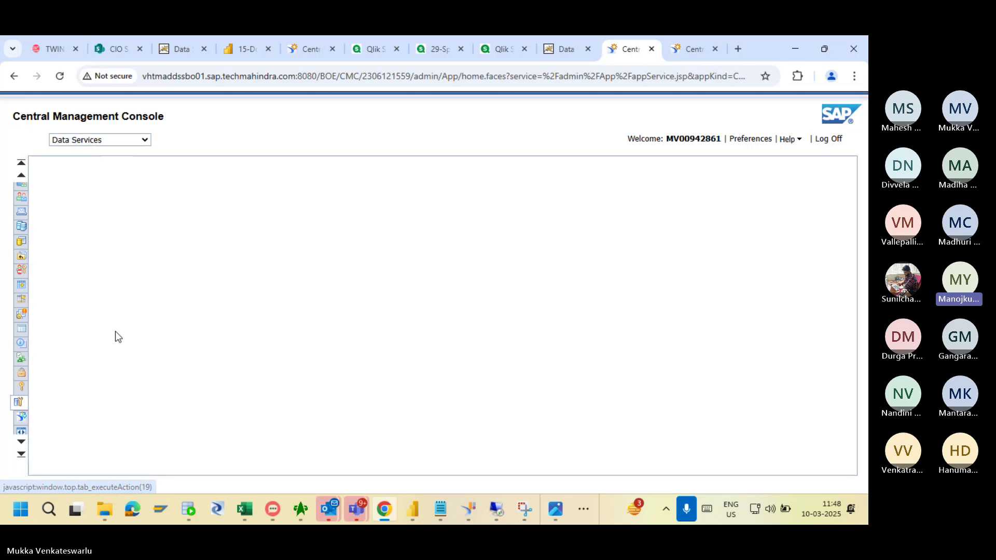
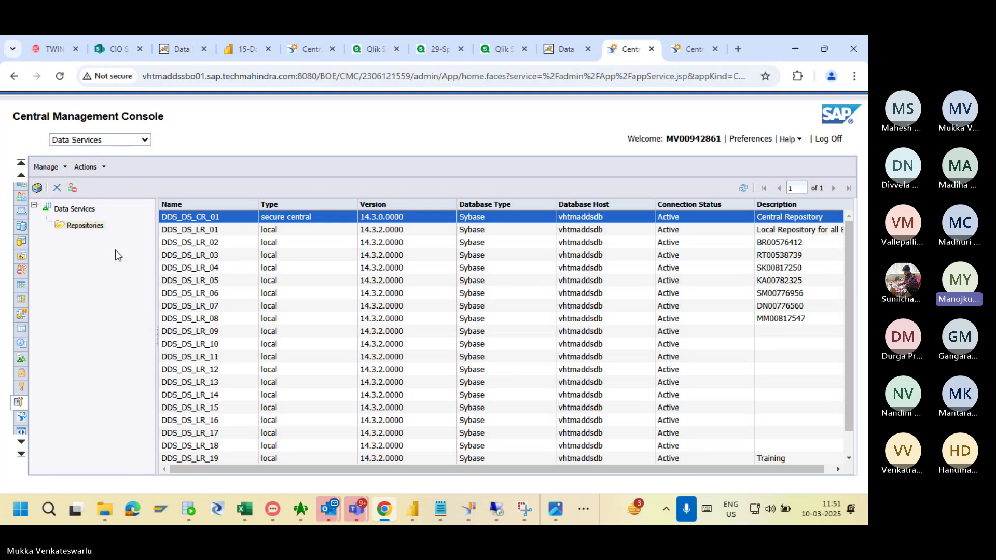
- Select the DDS_DS_LR_02 and DDS_DS_LR_03 entries in the repositories list
{"action": "left_click", "coordinate": [189, 244]}
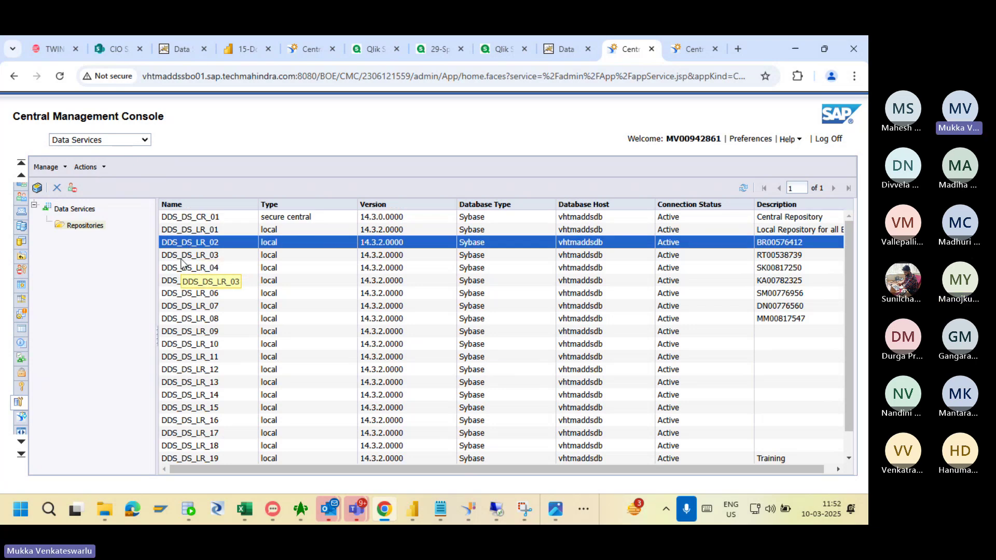
{"action": "left_click", "coordinate": [181, 259]}
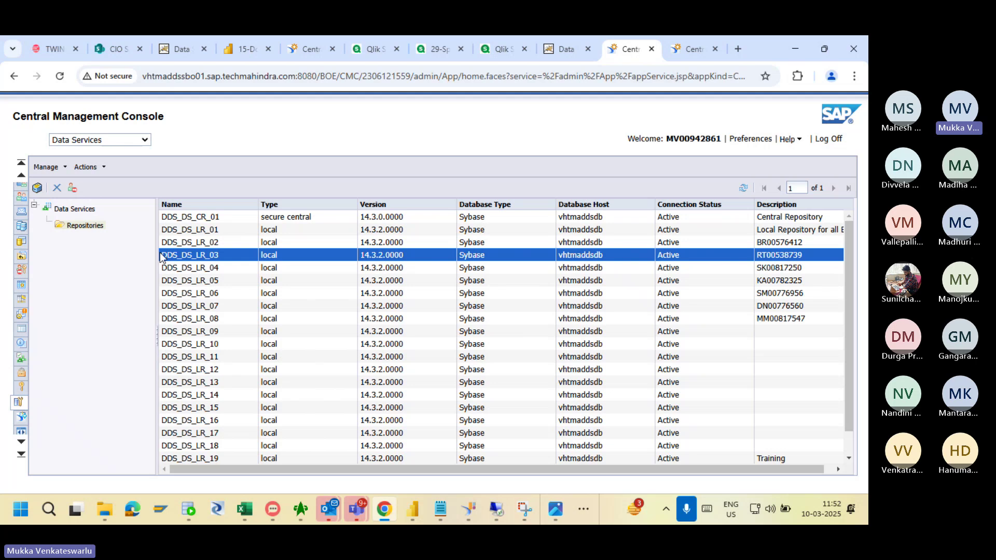
{"action": "left_click", "coordinate": [182, 257]}
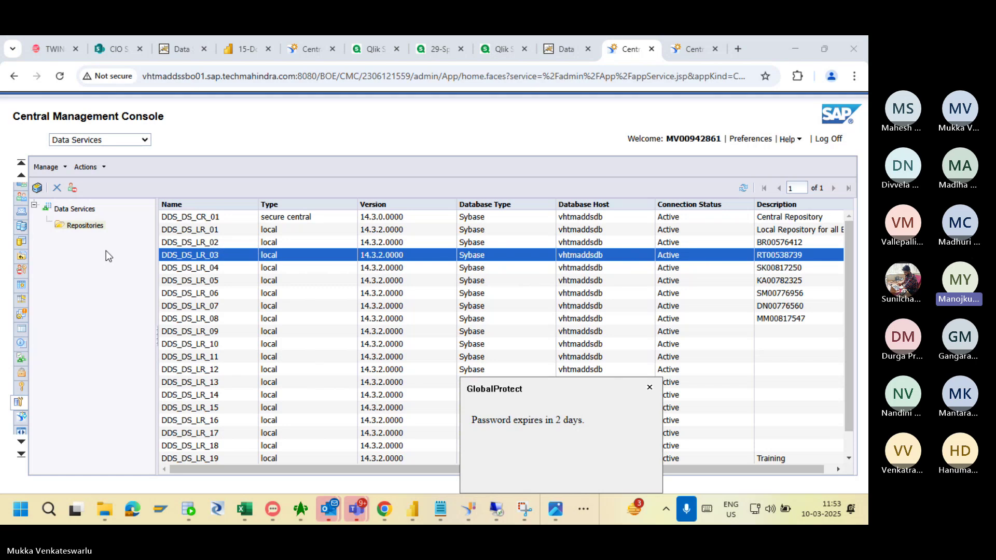
- Dismiss the password expiry notice and switch to the Data Services Management Console page
{"action": "left_click", "coordinate": [651, 388]}
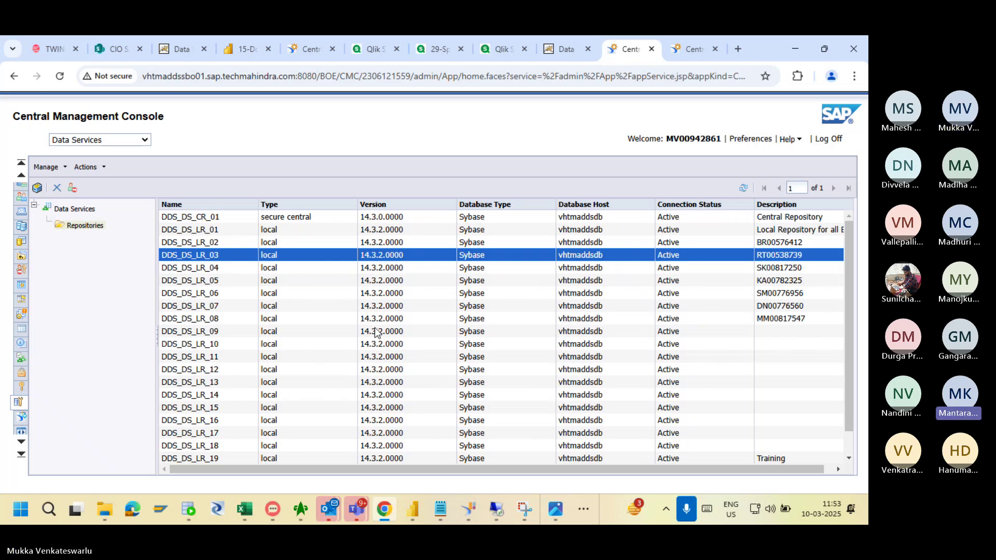
{"action": "mouse_move", "coordinate": [388, 516]}
{"action": "left_click", "coordinate": [567, 50]}
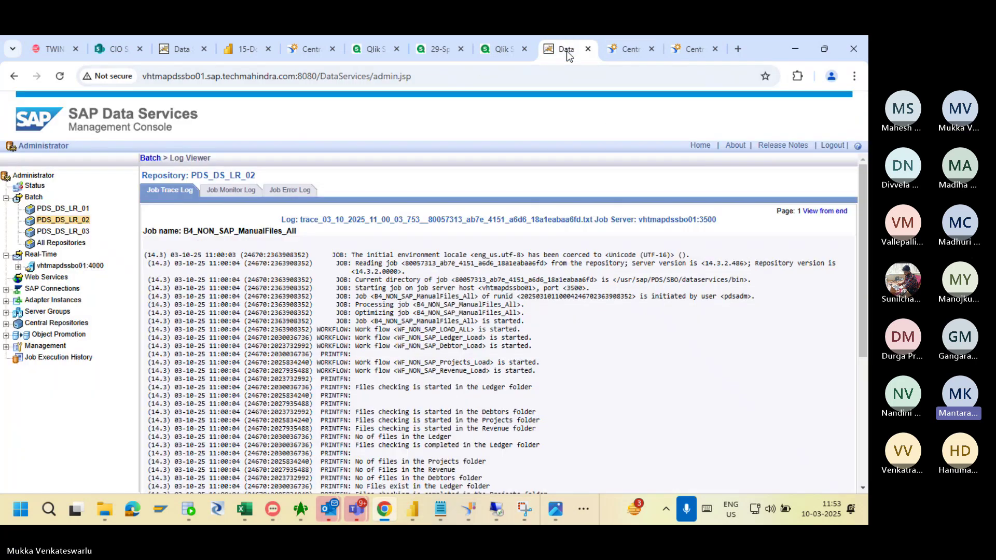
- Check batch job status for PDS_DS_LR_02 and PDS_DS_LR_01, then show PDS_DS_LR_01's Batch Job Configuration
{"action": "left_click", "coordinate": [63, 221]}
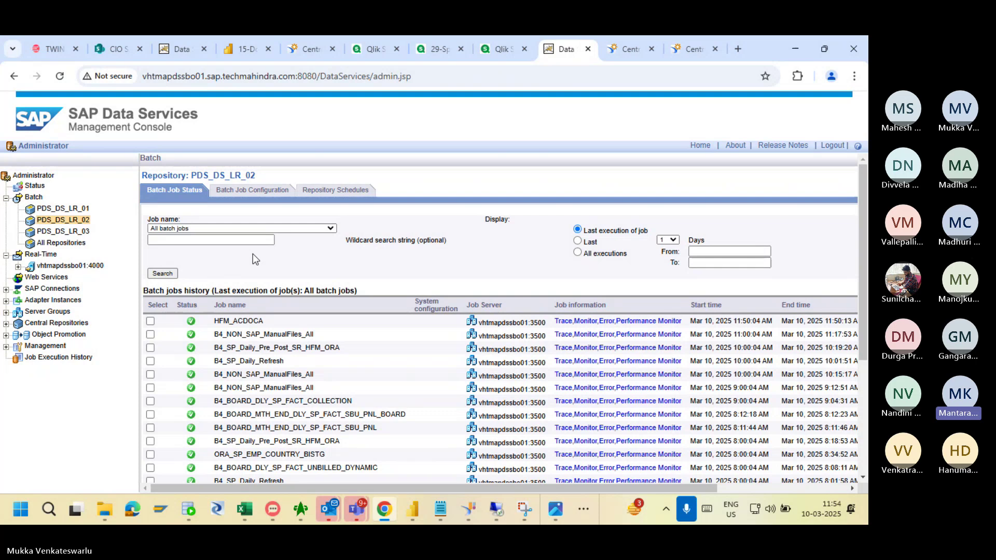
{"action": "left_click", "coordinate": [72, 209]}
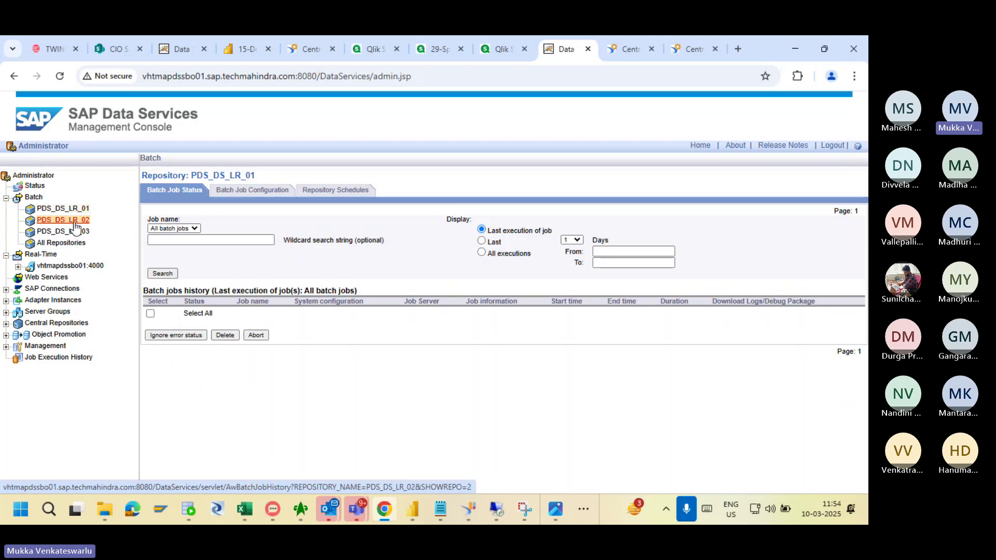
{"action": "left_click", "coordinate": [74, 222]}
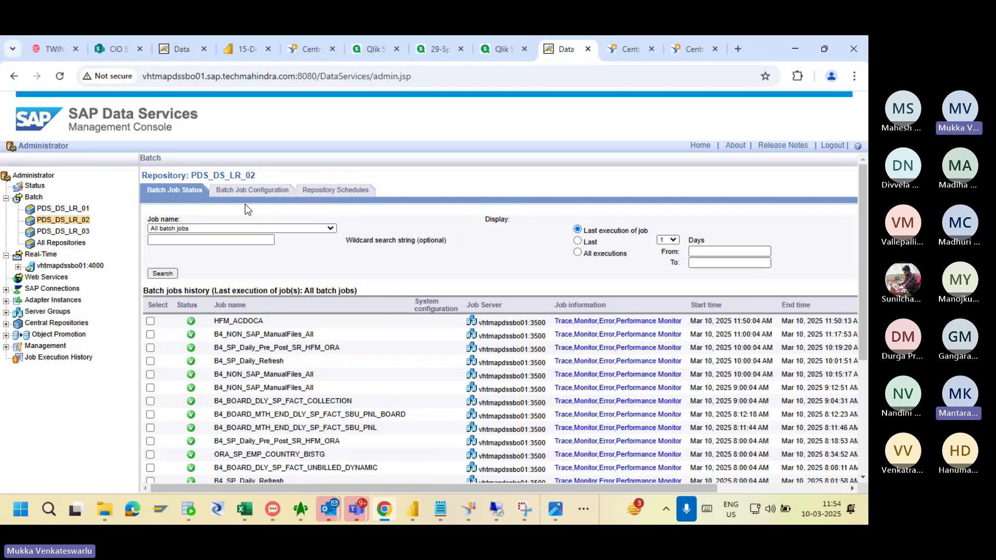
{"action": "left_click", "coordinate": [255, 192]}
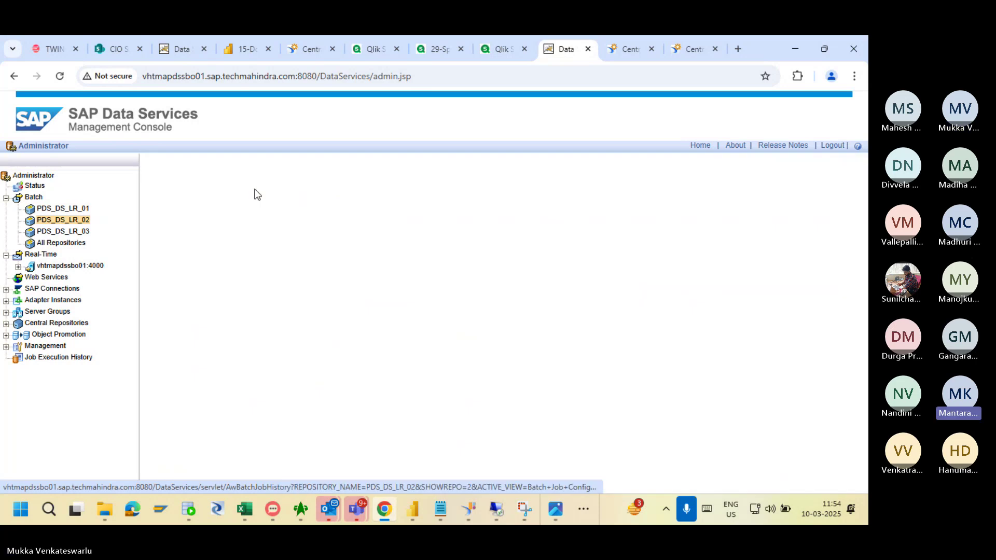
{"action": "left_click", "coordinate": [67, 209]}
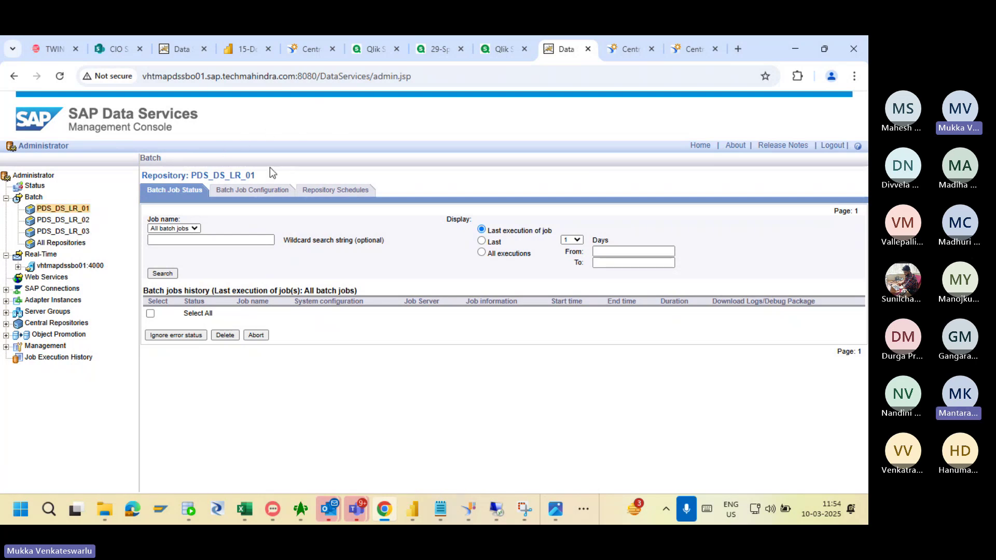
{"action": "left_click", "coordinate": [252, 193]}
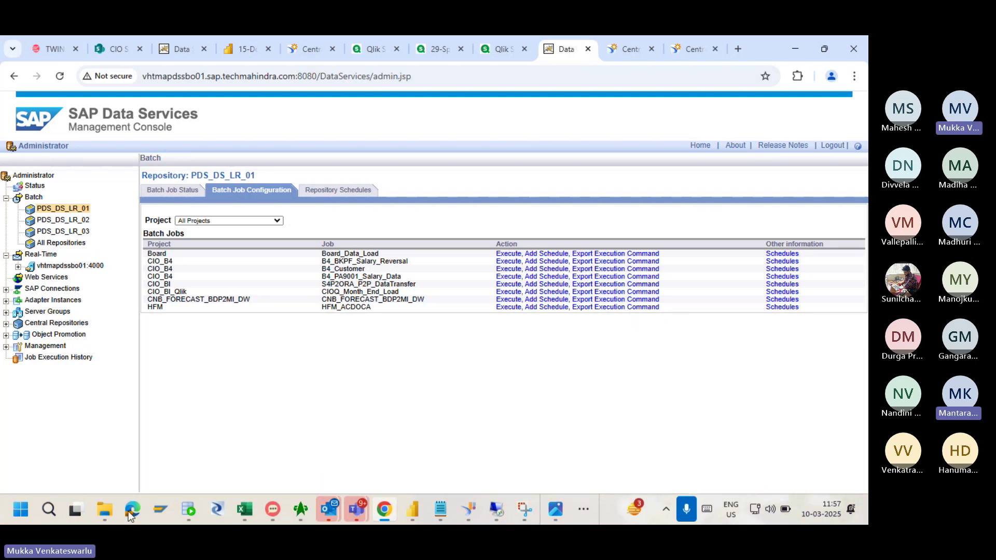
- Browse the RISE and Reports folders in File Explorer, then return to the Management Console
{"action": "mouse_move", "coordinate": [105, 510]}
{"action": "left_click", "coordinate": [79, 408]}
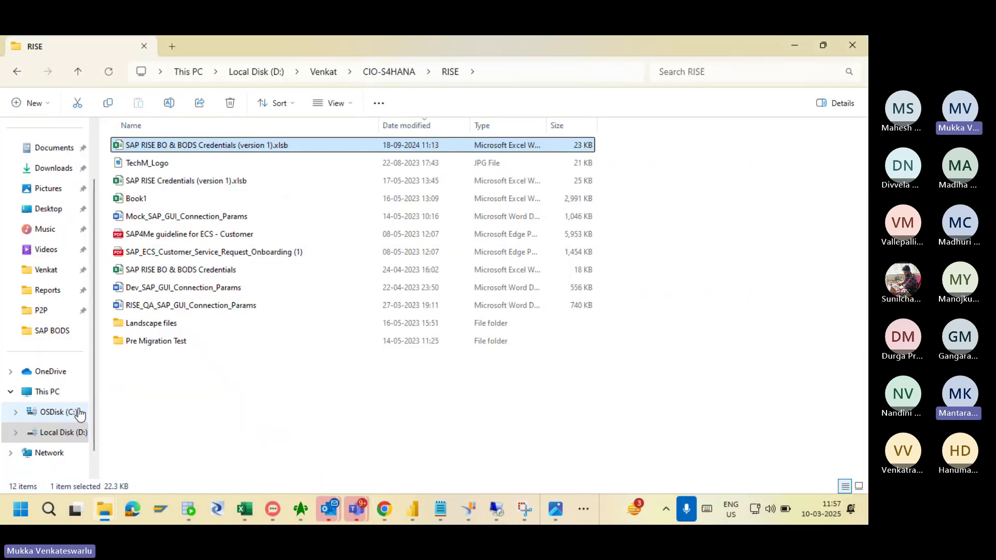
{"action": "left_click", "coordinate": [58, 290]}
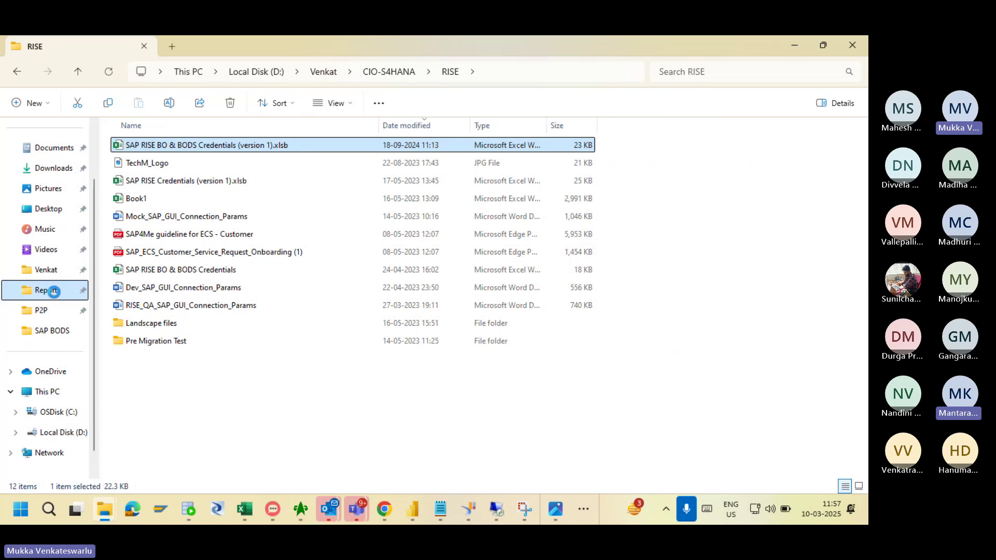
{"action": "left_click", "coordinate": [55, 271]}
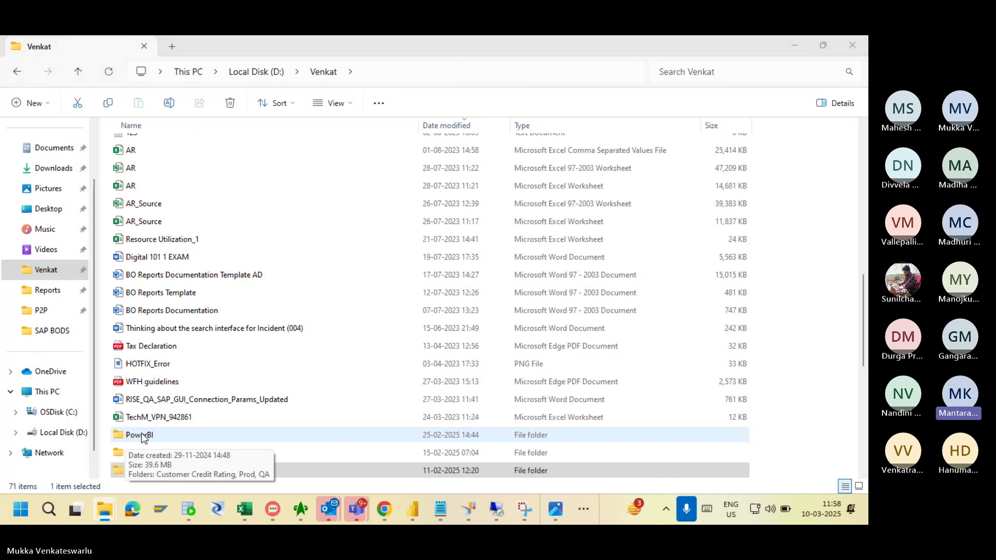
{"action": "key", "text": "alt+Tab"}
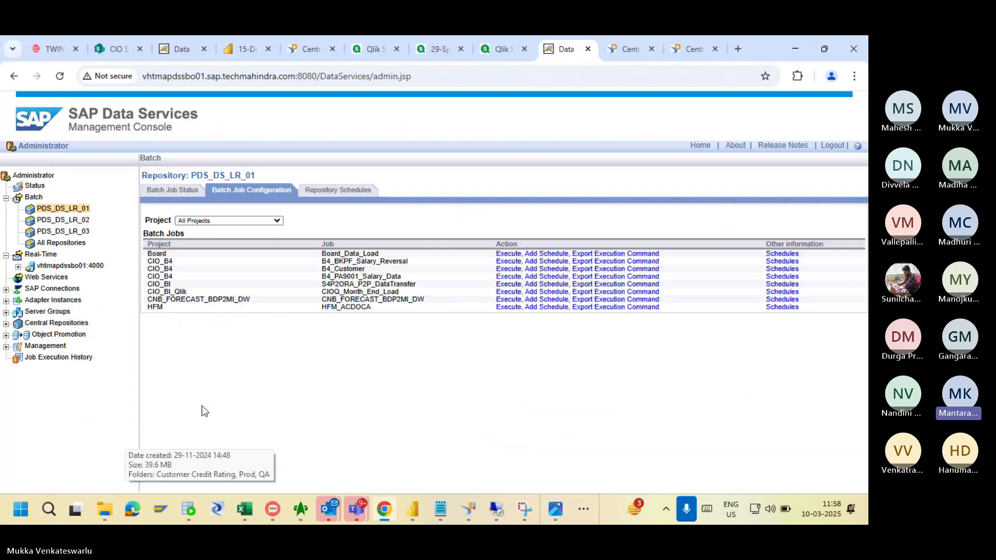
- Show PDS_DS_LR_02's batch job status history and scroll through its recent runs
{"action": "left_click", "coordinate": [64, 221]}
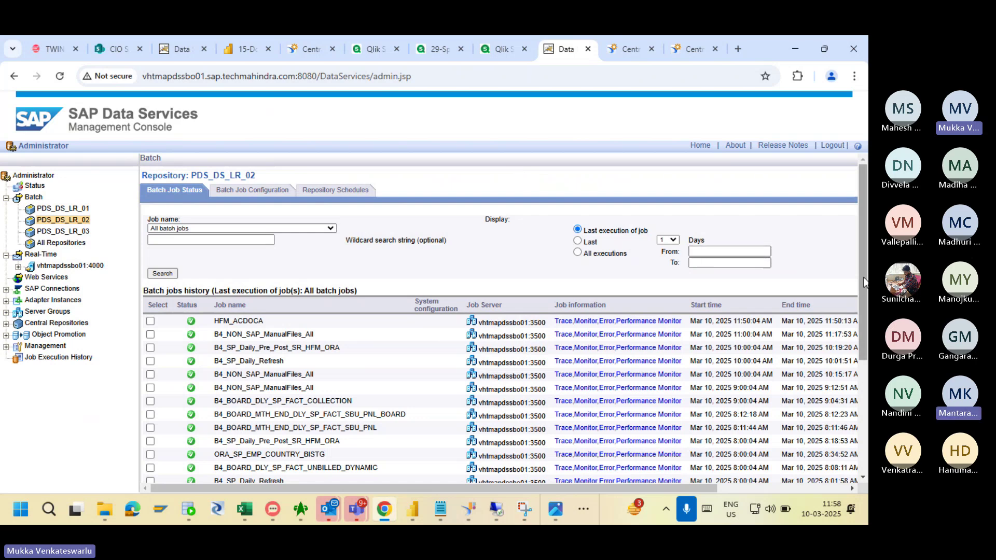
{"action": "mouse_move", "coordinate": [866, 281]}
{"action": "left_mouse_down"}
{"action": "mouse_move", "coordinate": [857, 328]}
{"action": "mouse_move", "coordinate": [849, 285]}
{"action": "left_mouse_up"}
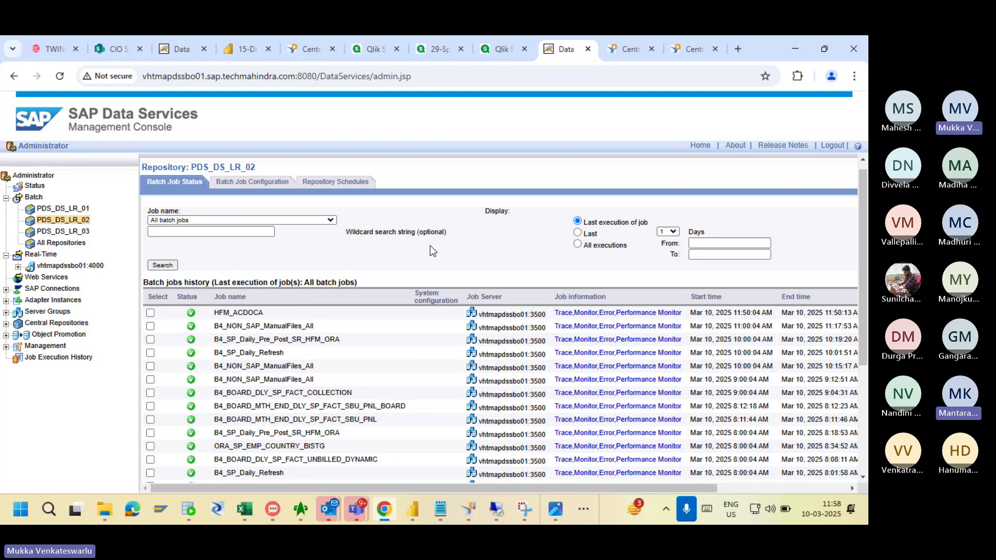
- Focus the wildcard job-name search, then expand SAP Connections to reveal RFC Server Interface
{"action": "left_click", "coordinate": [253, 236]}
{"action": "left_click", "coordinate": [63, 220]}
{"action": "left_click", "coordinate": [5, 289]}
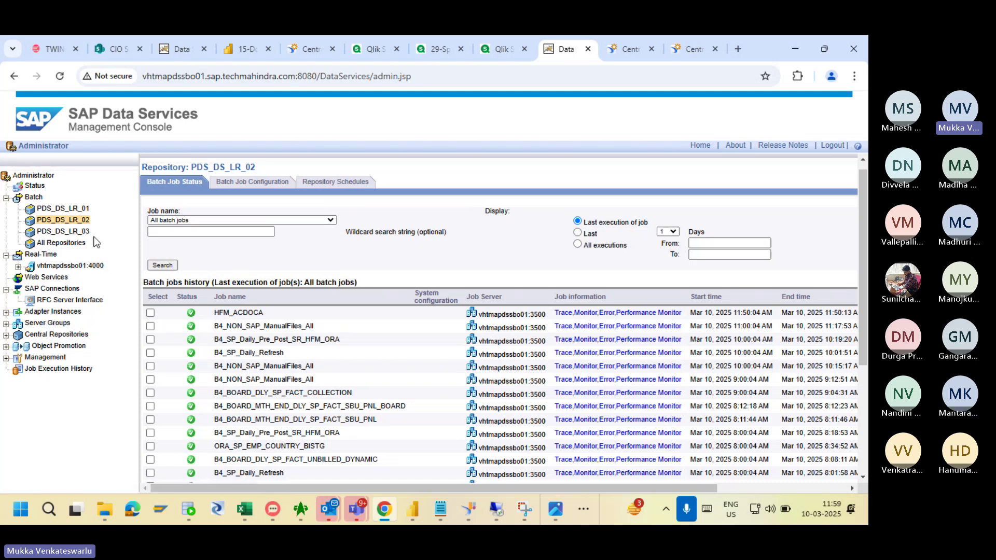
- Bring the Book1 notes forward in Excel and point out the DSMC and Data Services Designer entries
{"action": "key", "text": "alt+Tab"}
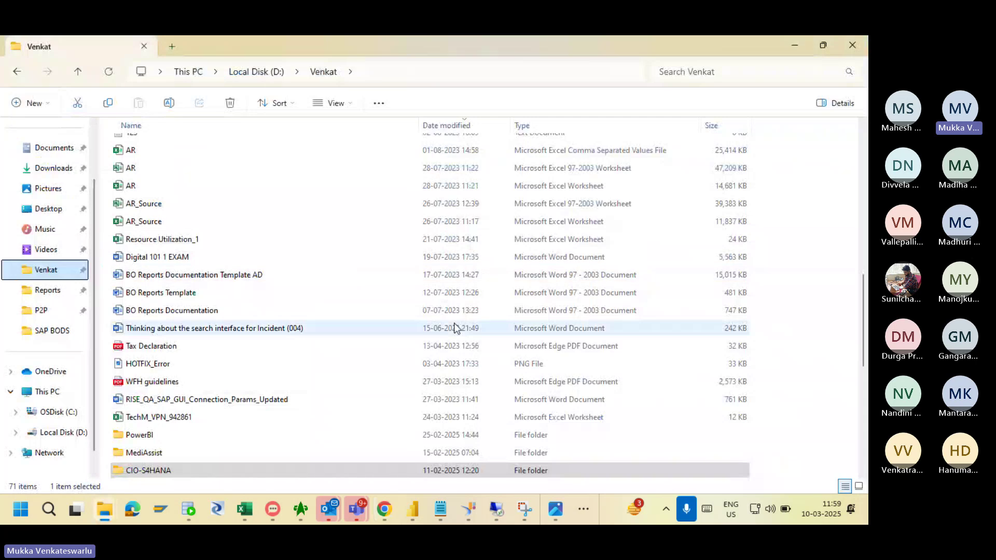
{"action": "key", "text": "alt+Tab"}
{"action": "key", "text": "alt+Tab"}
{"action": "key", "text": "alt+Tab"}
{"action": "key", "text": "alt+Tab"}
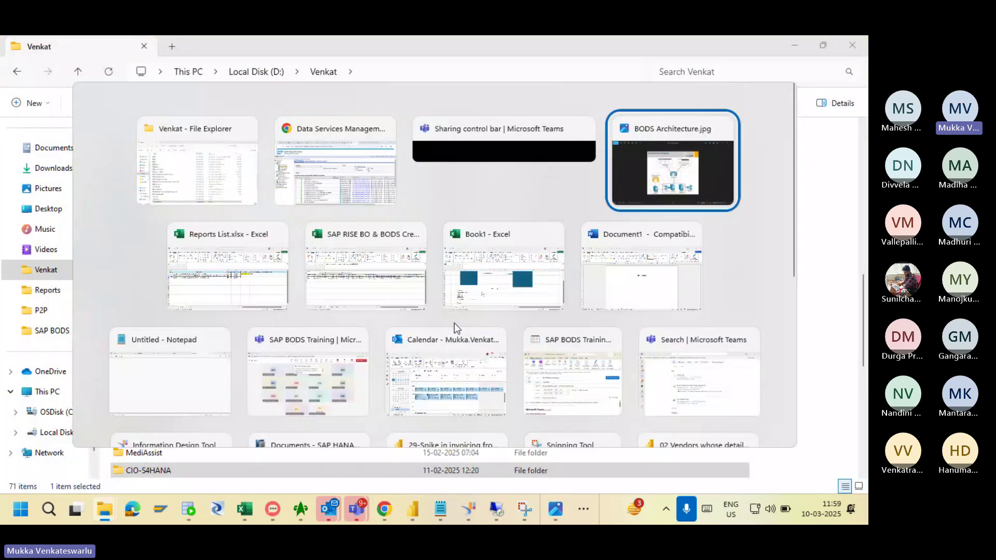
{"action": "key", "text": "alt+Tab"}
{"action": "key", "text": "alt+Tab"}
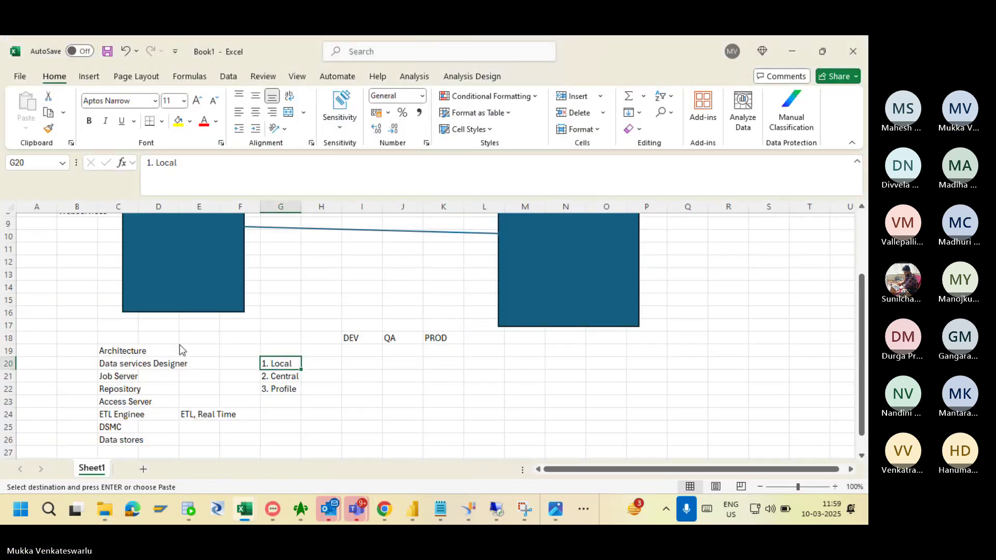
{"action": "left_click", "coordinate": [117, 428]}
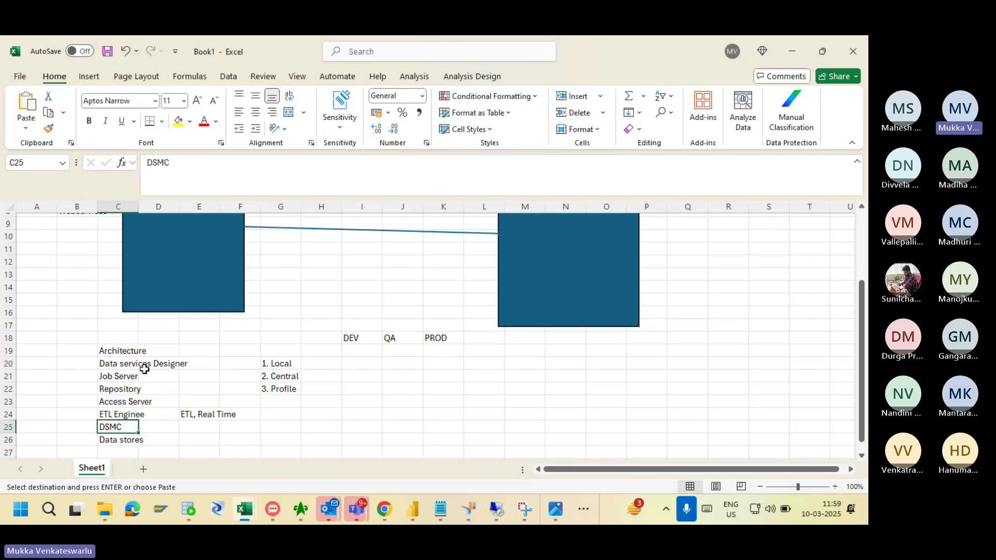
{"action": "left_click", "coordinate": [127, 363]}
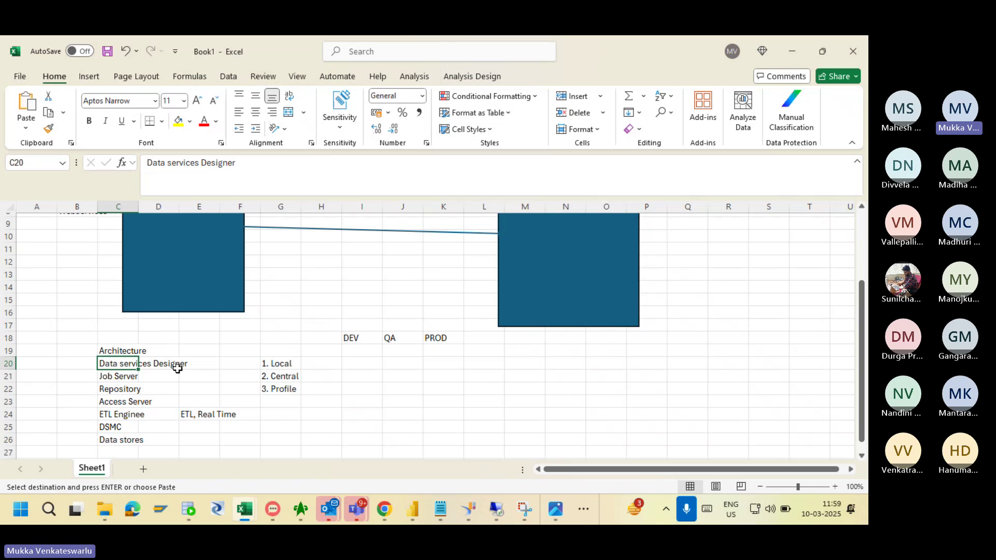
{"action": "mouse_move", "coordinate": [357, 508]}
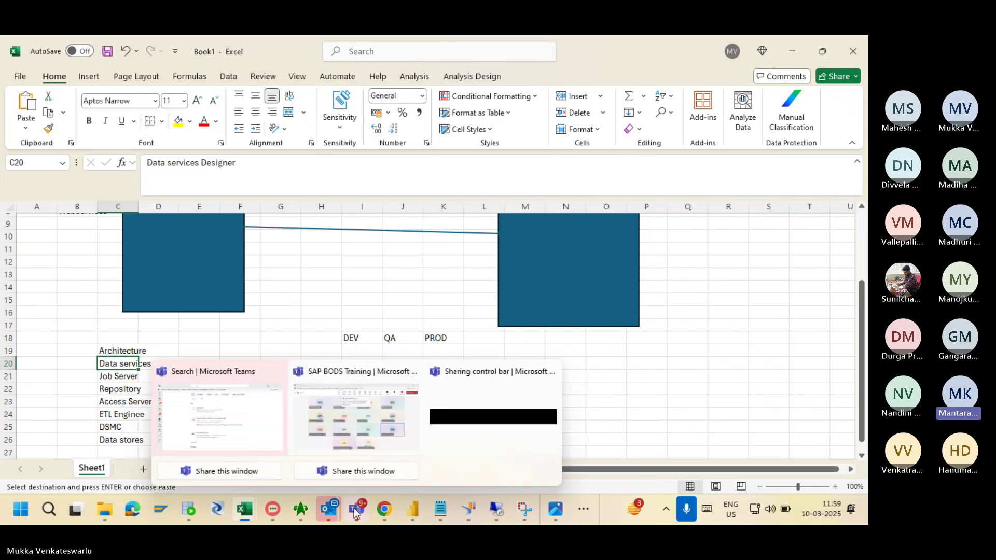
{"action": "left_click", "coordinate": [346, 410]}
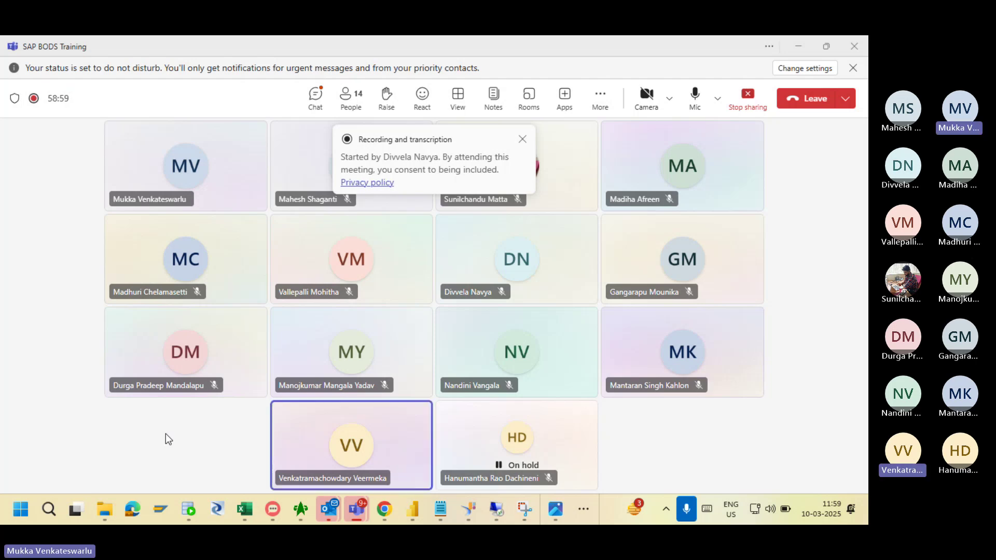
{"action": "key", "text": "alt+Tab"}
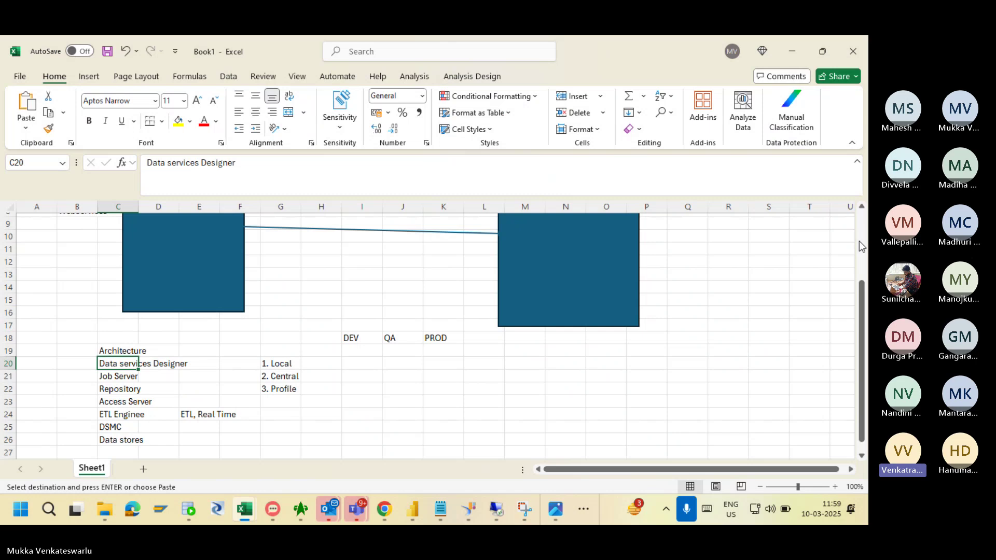
- Scroll through the Book1 notes, then launch SAP Data Services Designer from the taskbar
{"action": "scroll", "coordinate": [859, 241], "scroll_direction": "up", "scroll_amount": 3}
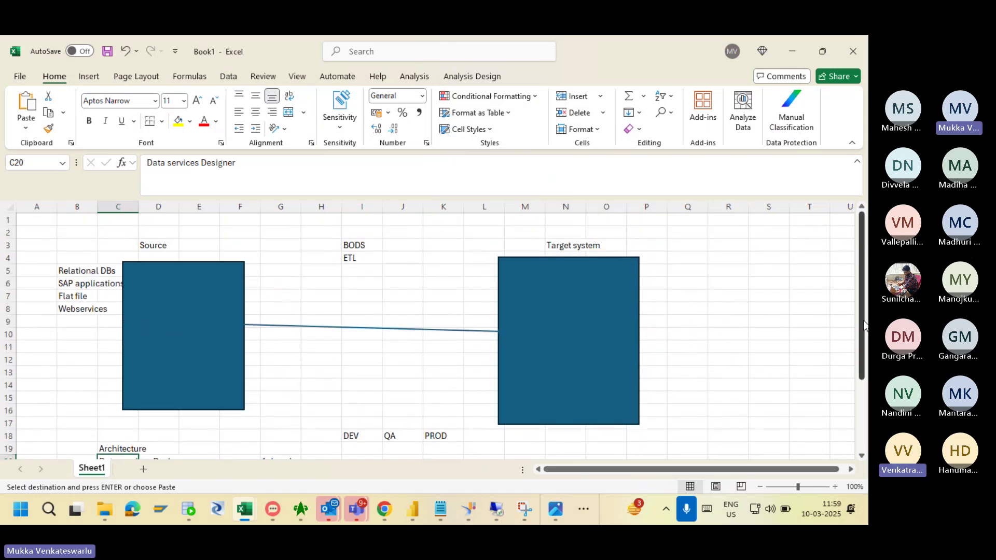
{"action": "left_click_drag", "start_coordinate": [861, 375], "coordinate": [861, 445]}
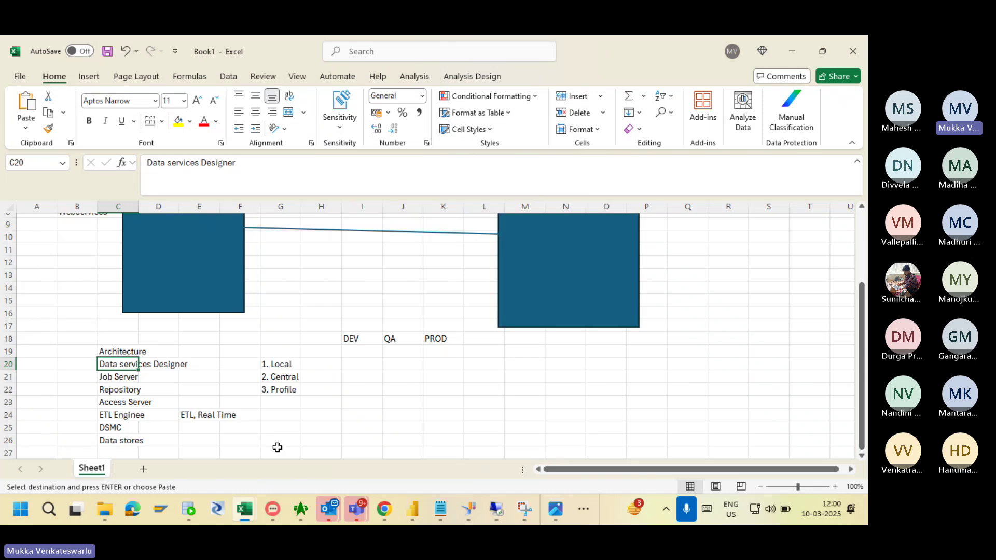
{"action": "left_click", "coordinate": [217, 511]}
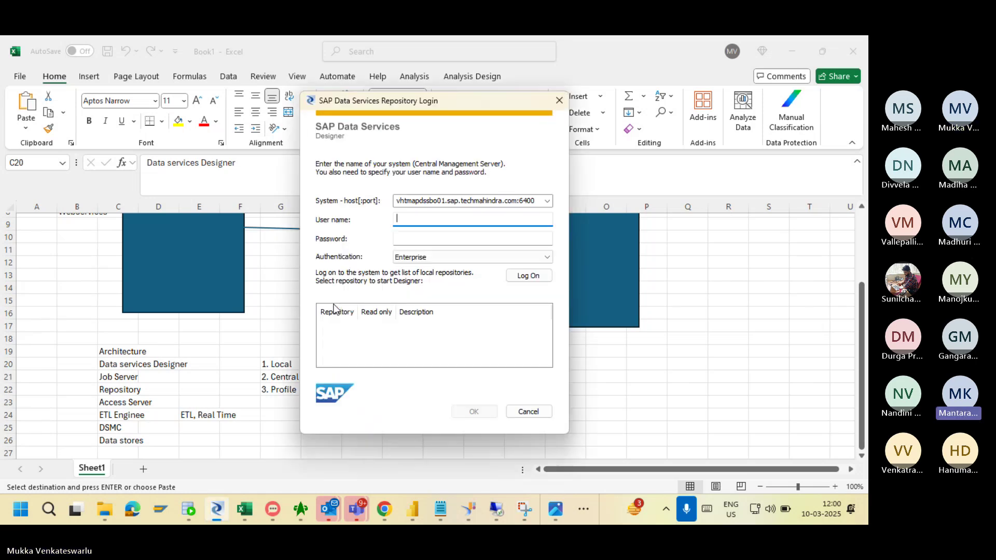
- Bring the SAP BODS Training meeting window in Microsoft Teams to the front
{"action": "left_click", "coordinate": [434, 258]}
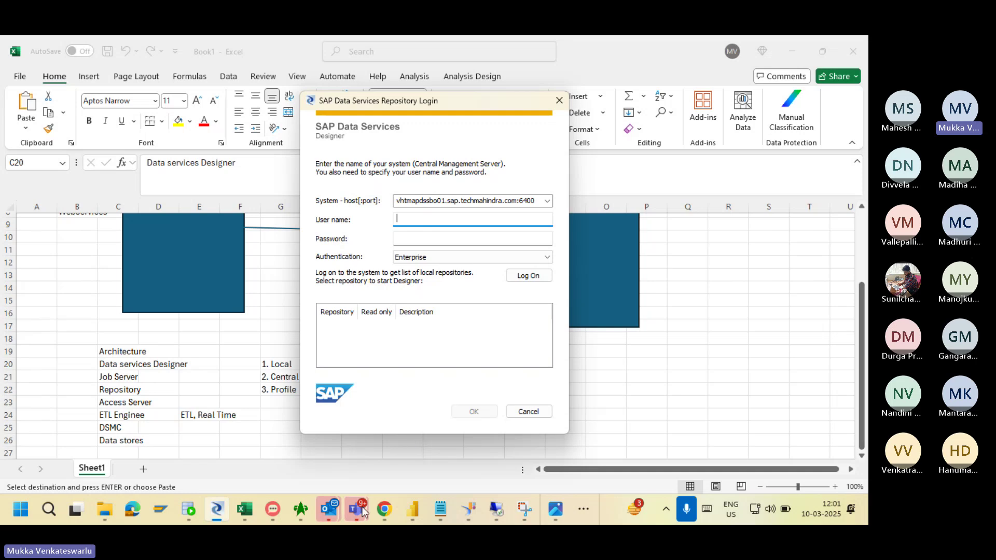
{"action": "mouse_move", "coordinate": [357, 510]}
{"action": "left_click", "coordinate": [351, 427]}
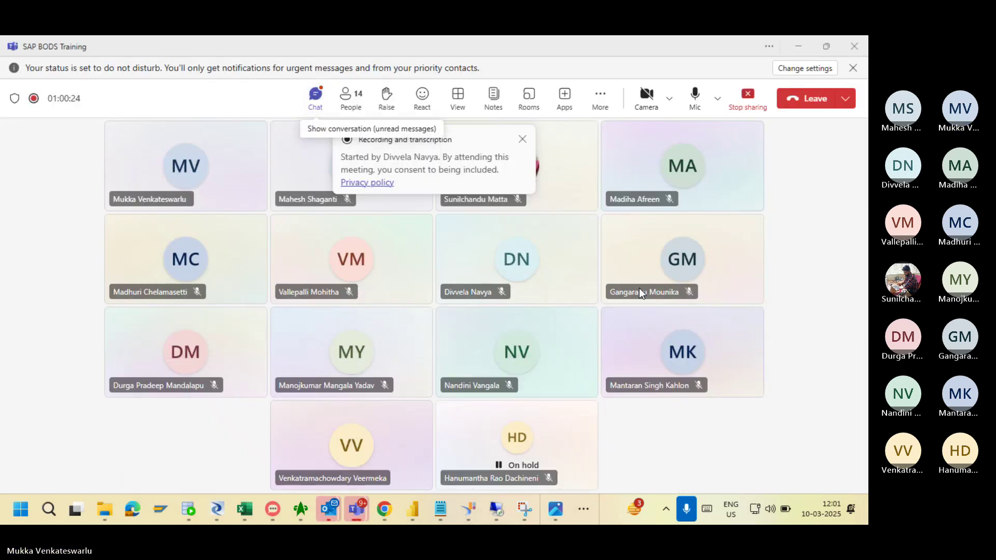
- Post 'Hi' in the SAP BODS Training meeting chat
{"action": "left_click", "coordinate": [316, 99]}
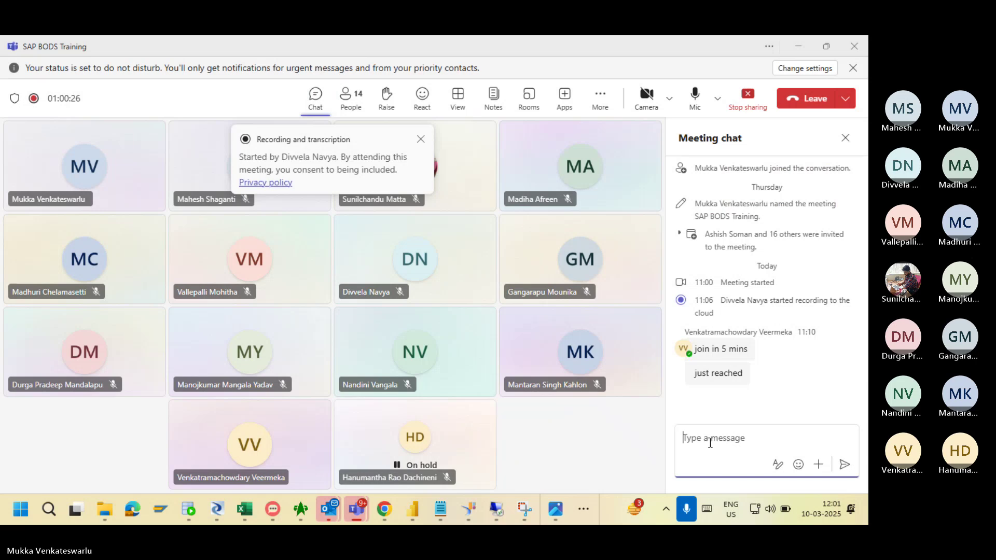
{"action": "type", "text": "Hi"}
{"action": "key", "text": "Return"}
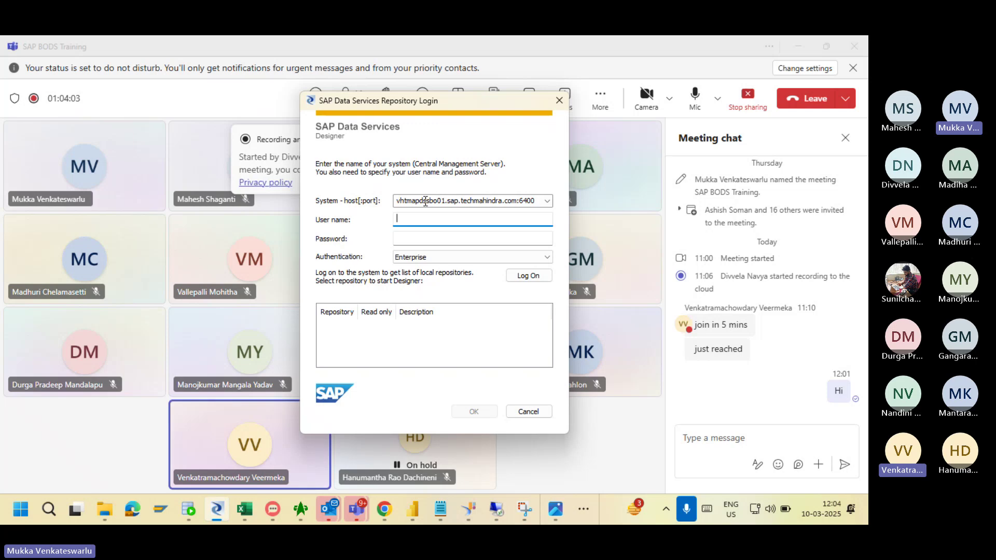
- Correct the system host name to vhtmaddssbo01
{"action": "left_click", "coordinate": [425, 201]}
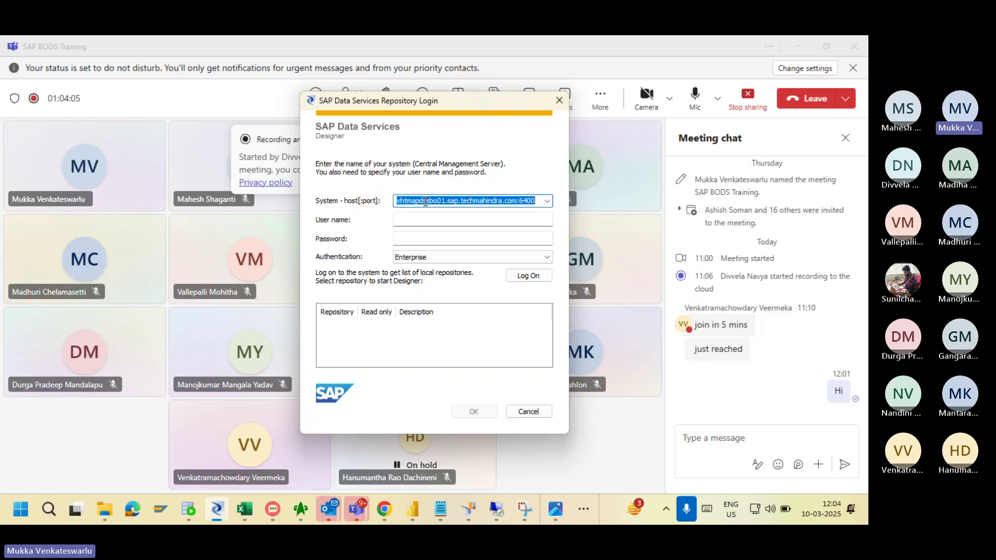
{"action": "left_click", "coordinate": [425, 202]}
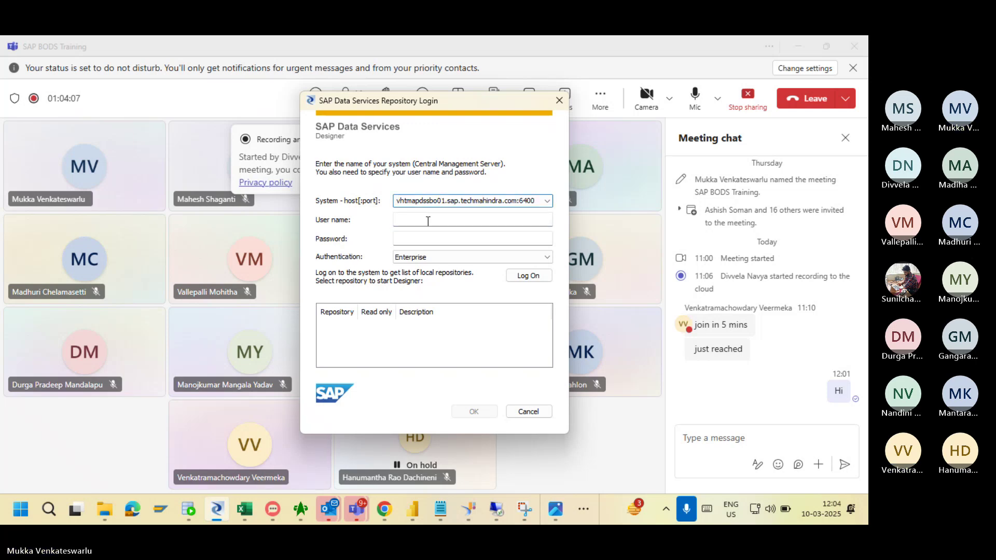
{"action": "key", "text": "BackSpace"}
{"action": "type", "text": "d"}
- Enter the Designer user name and account password
{"action": "left_click", "coordinate": [397, 218]}
{"action": "type", "text": "MV"}
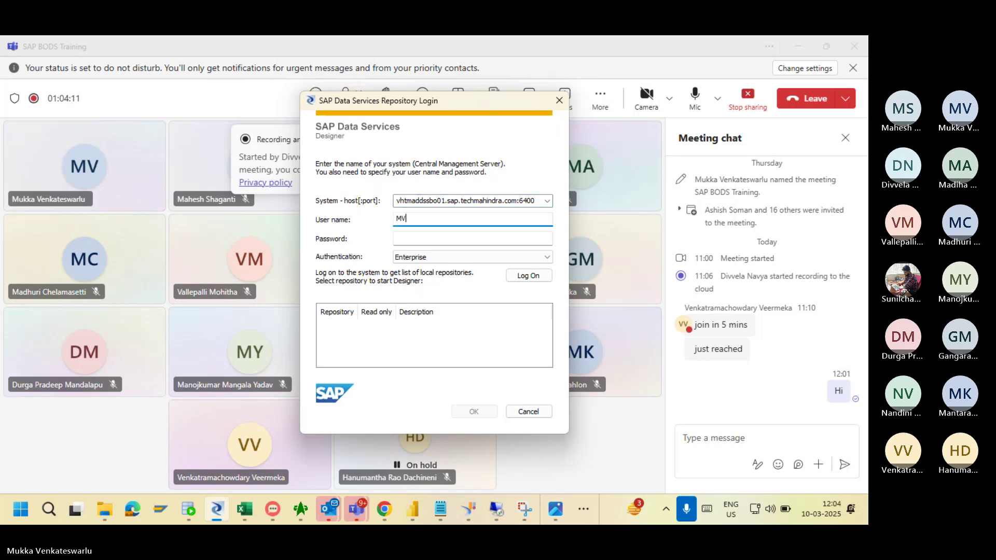
{"action": "type", "text": "00"}
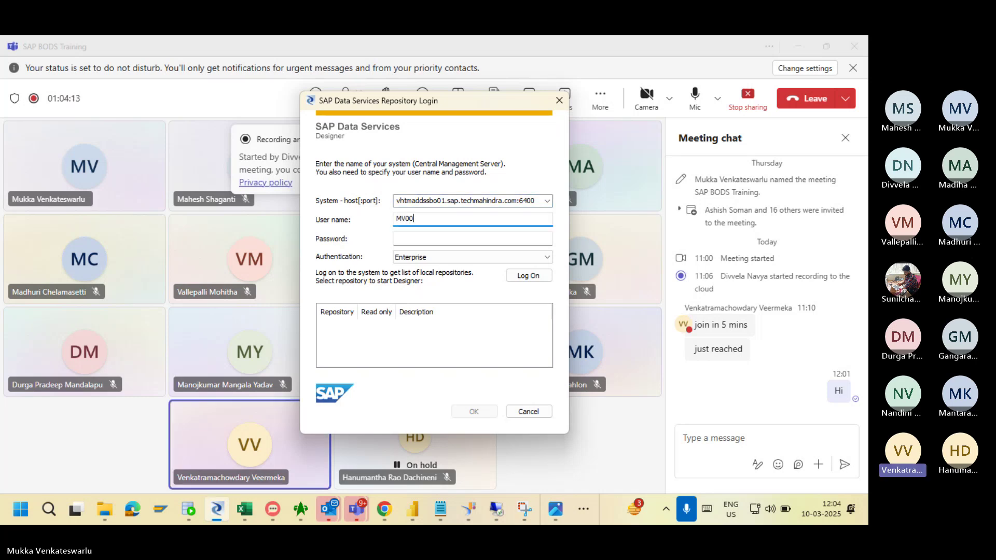
{"action": "type", "text": "942861"}
{"action": "key", "text": "Tab"}
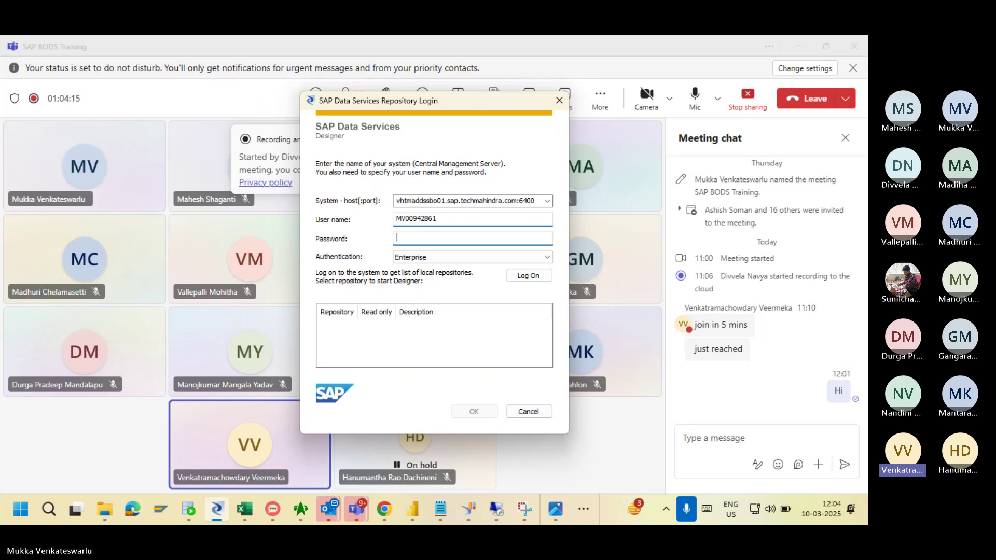
{"action": "type", "text": "••••••"}
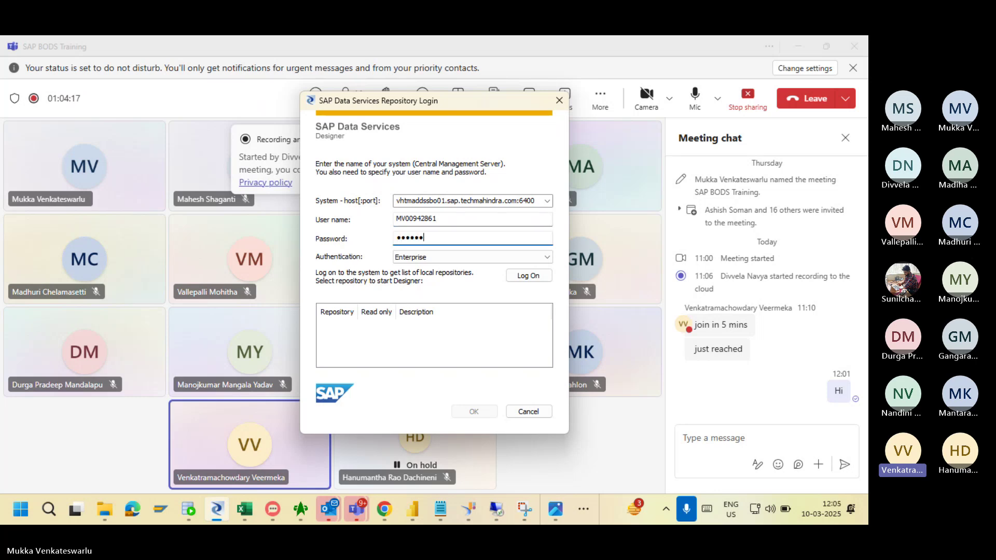
{"action": "type", "text": "••••••"}
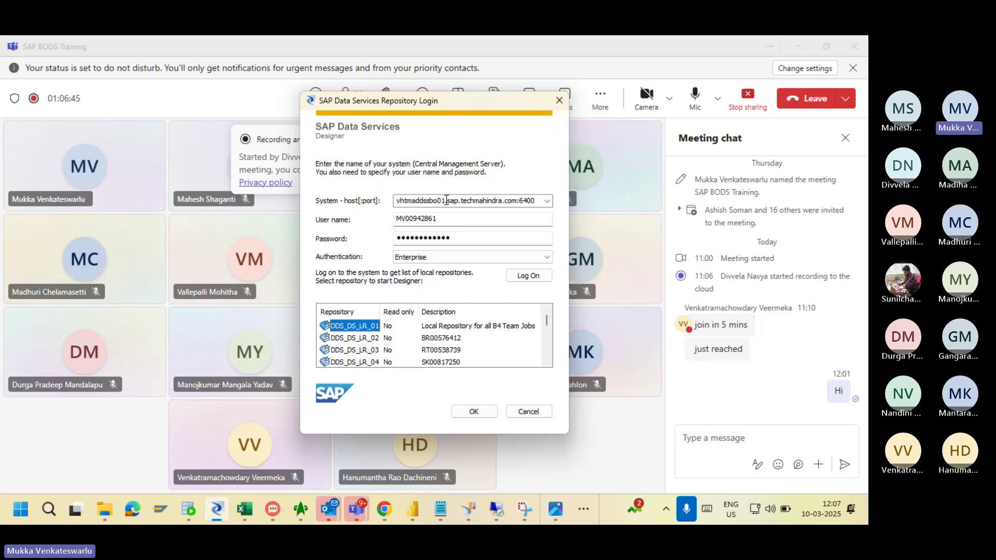
- Keep Enterprise authentication and select the DDS_DS_LR_03 repository from the local repository list
{"action": "left_click", "coordinate": [447, 259]}
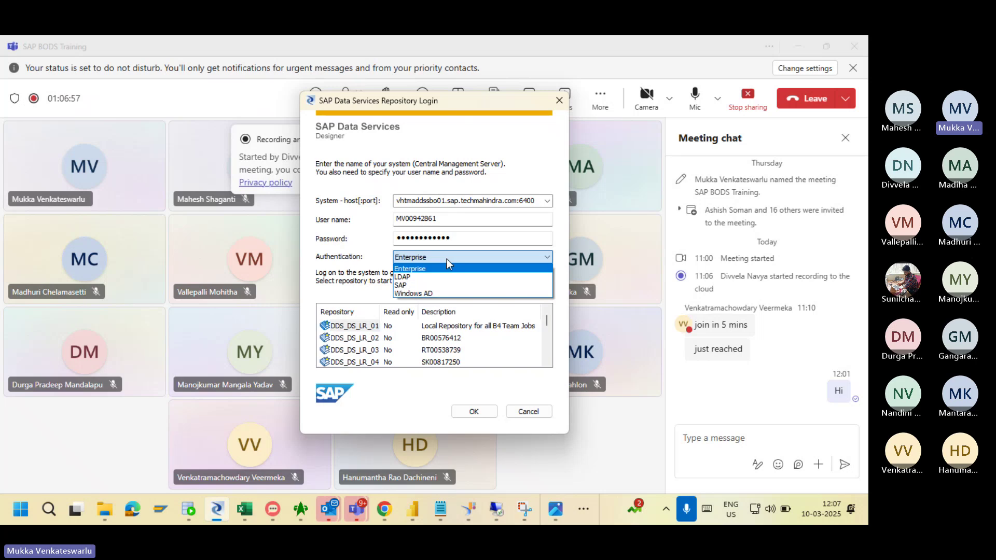
{"action": "left_click", "coordinate": [366, 232]}
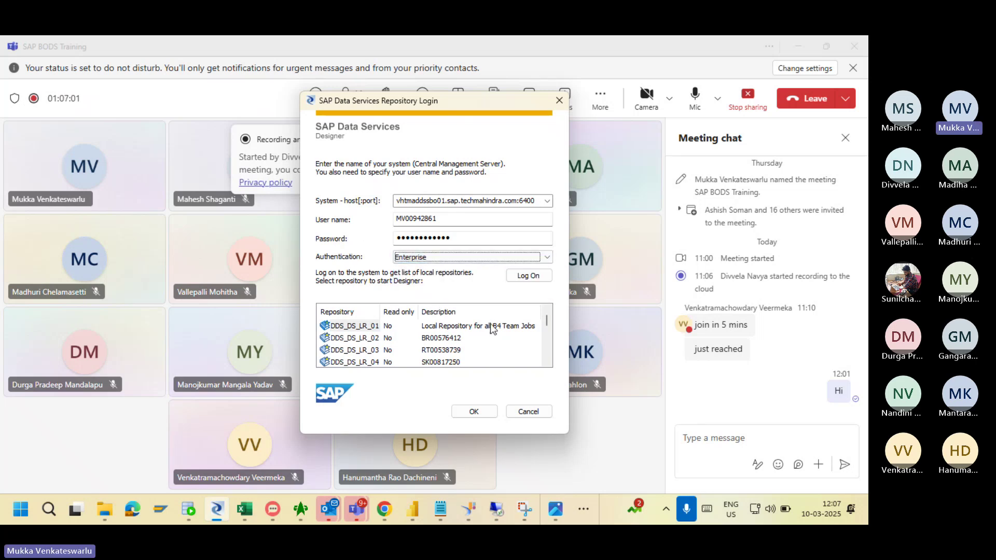
{"action": "mouse_move", "coordinate": [546, 324]}
{"action": "left_mouse_down"}
{"action": "mouse_move", "coordinate": [543, 358]}
{"action": "mouse_move", "coordinate": [541, 313]}
{"action": "left_mouse_up"}
{"action": "mouse_move", "coordinate": [545, 324]}
{"action": "left_mouse_down"}
{"action": "mouse_move", "coordinate": [552, 359]}
{"action": "mouse_move", "coordinate": [545, 313]}
{"action": "left_mouse_up"}
{"action": "left_click", "coordinate": [376, 339]}
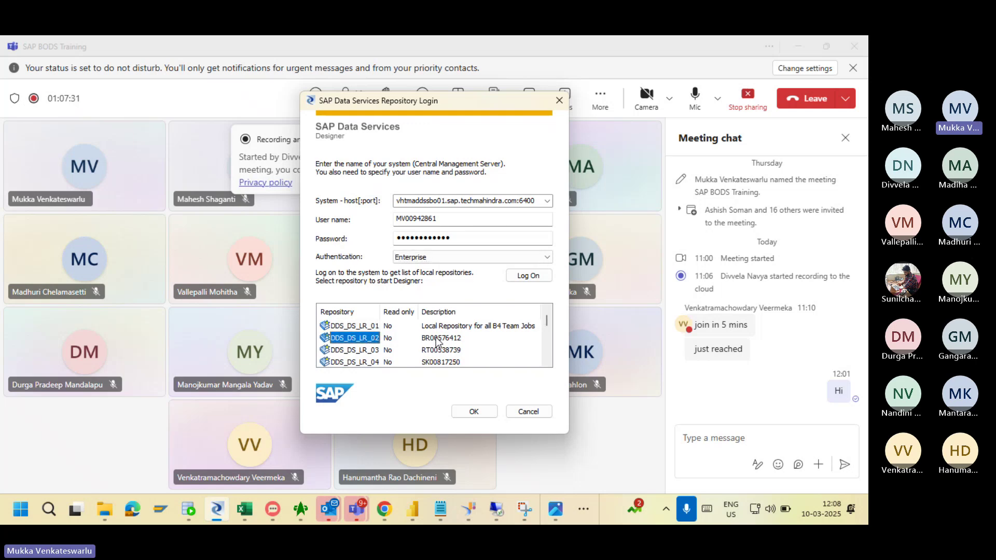
{"action": "left_click", "coordinate": [406, 353]}
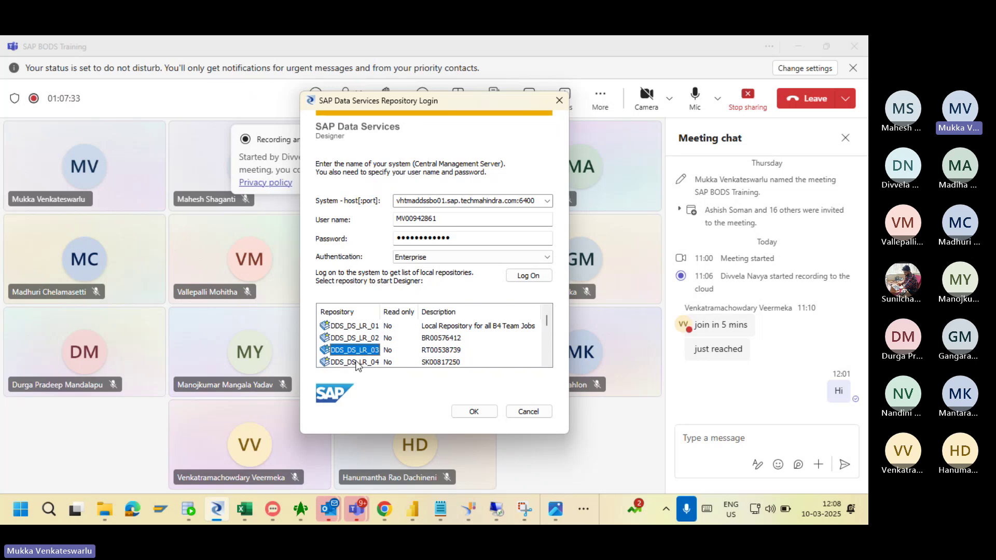
{"action": "left_click", "coordinate": [546, 362]}
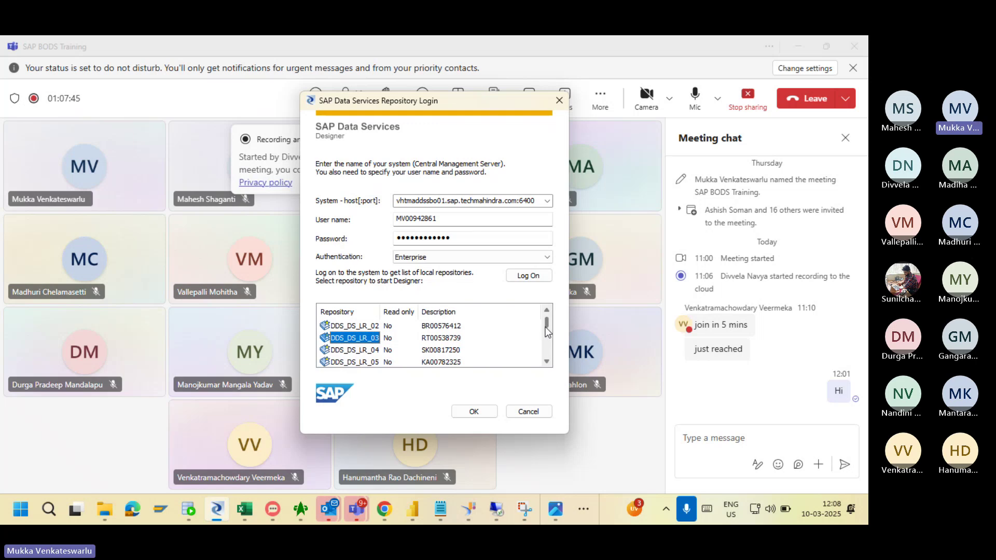
{"action": "scroll", "coordinate": [545, 325], "scroll_direction": "up", "scroll_amount": 1}
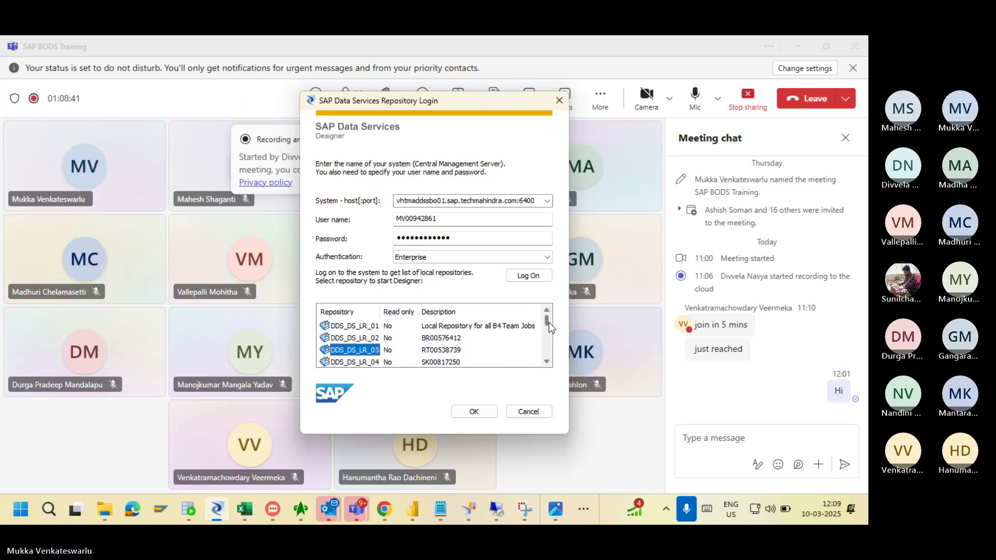
- Scroll to the bottom of the repository list and log in to DDS_DS_LR_20
{"action": "left_click_drag", "start_coordinate": [547, 322], "coordinate": [546, 356]}
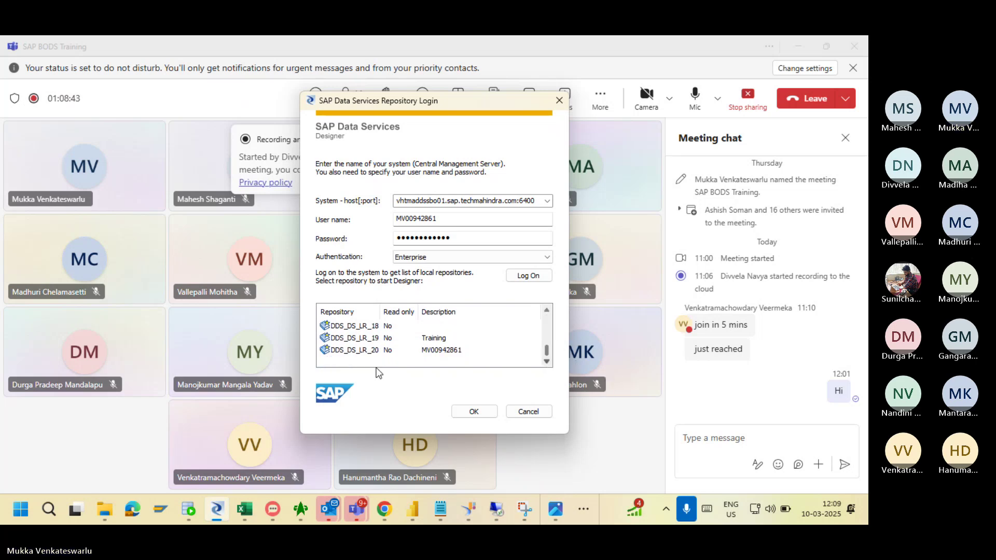
{"action": "left_click", "coordinate": [350, 350]}
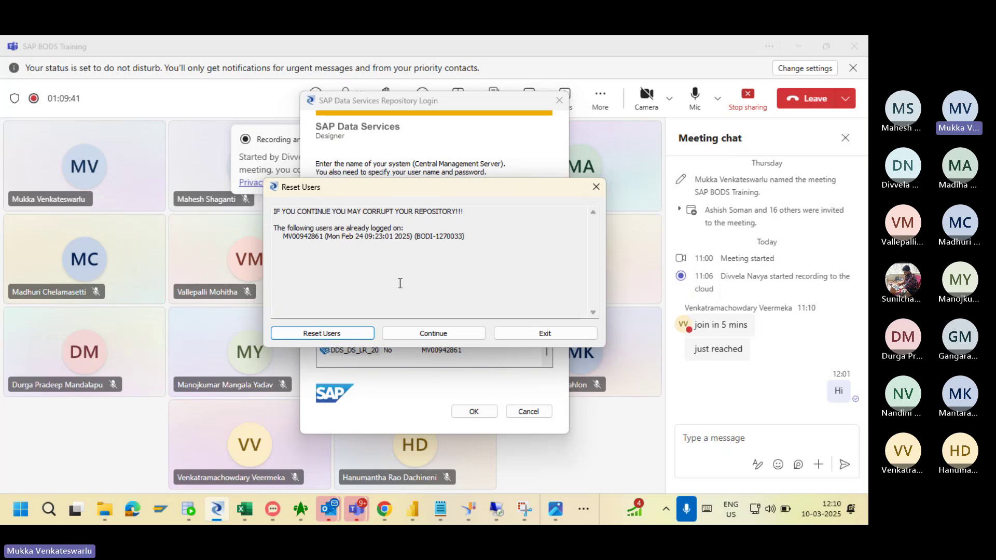
- Reset the already logged-on user so DDS_DS_LR_20 opens with projects CBCR through XArchive
{"action": "left_click", "coordinate": [322, 334]}
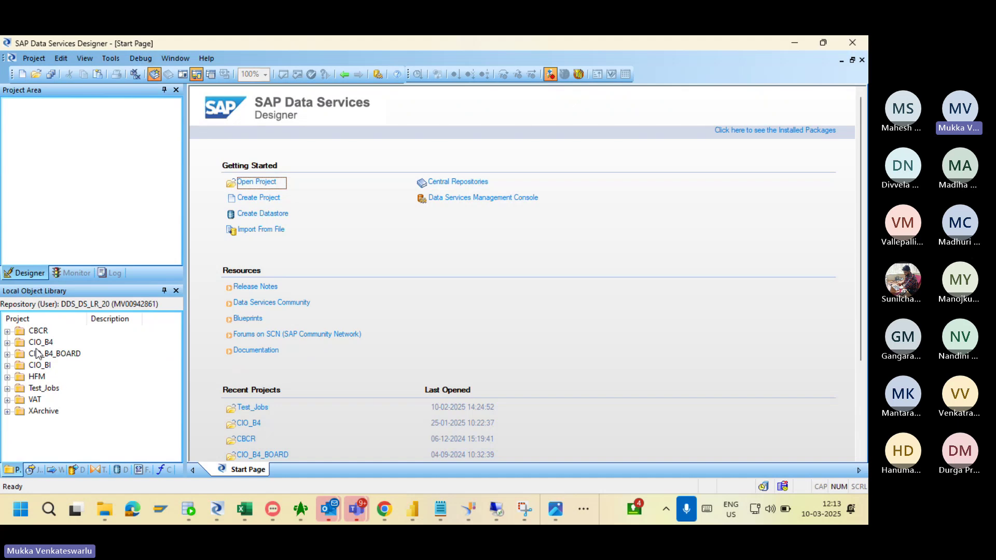
- Expand and collapse the CBCR project, then show the Jobs tab's Batch and Real-time Jobs
{"action": "left_click", "coordinate": [7, 332]}
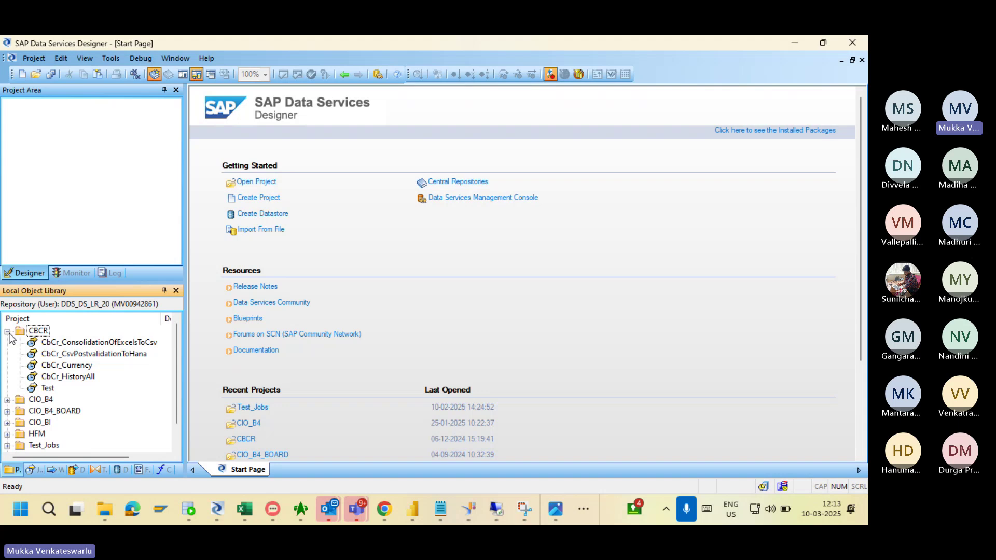
{"action": "left_click", "coordinate": [7, 332]}
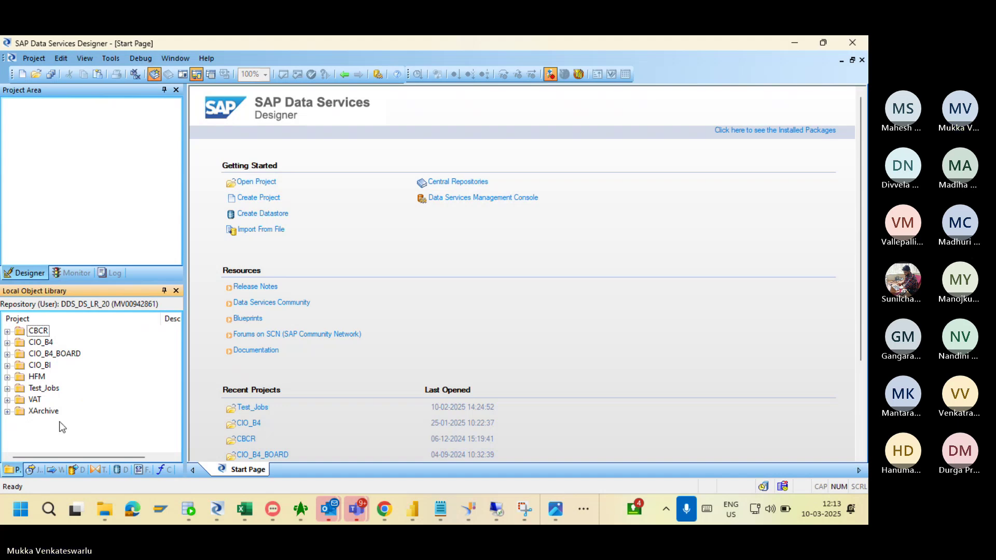
{"action": "left_click", "coordinate": [33, 470]}
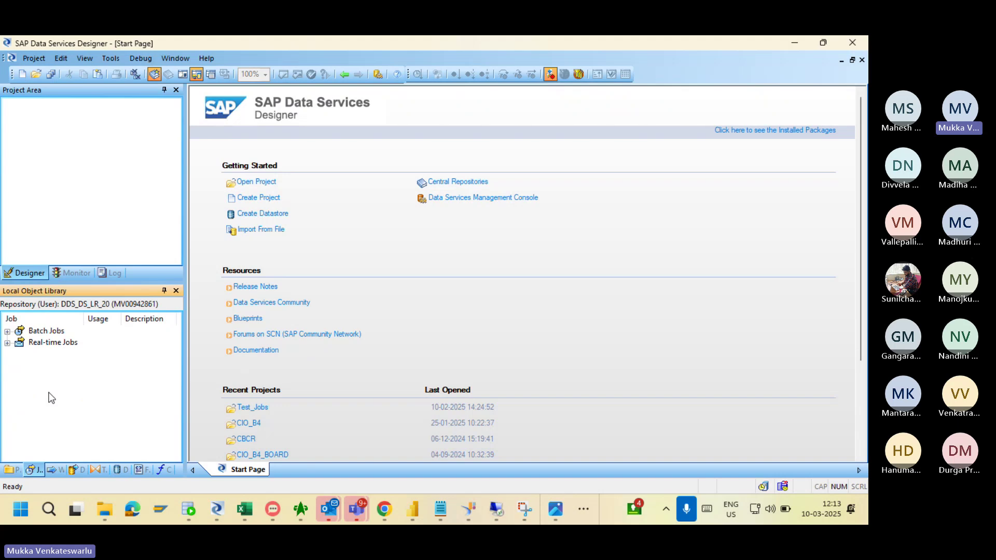
- Review the Batch Jobs and Real-time Jobs groups, then show Work Flows from New_WorkFlow to WF_Conditional
{"action": "left_click", "coordinate": [6, 331]}
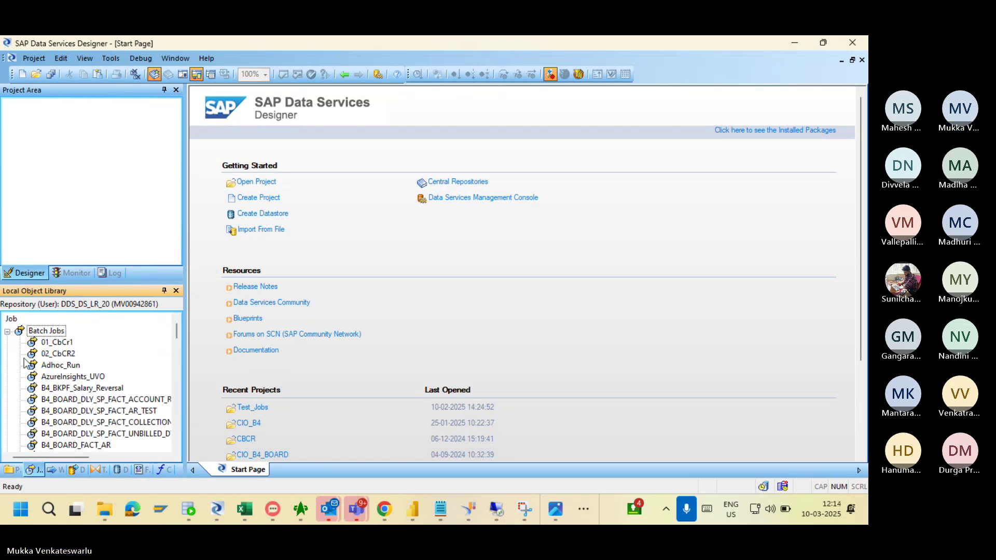
{"action": "left_click", "coordinate": [7, 333]}
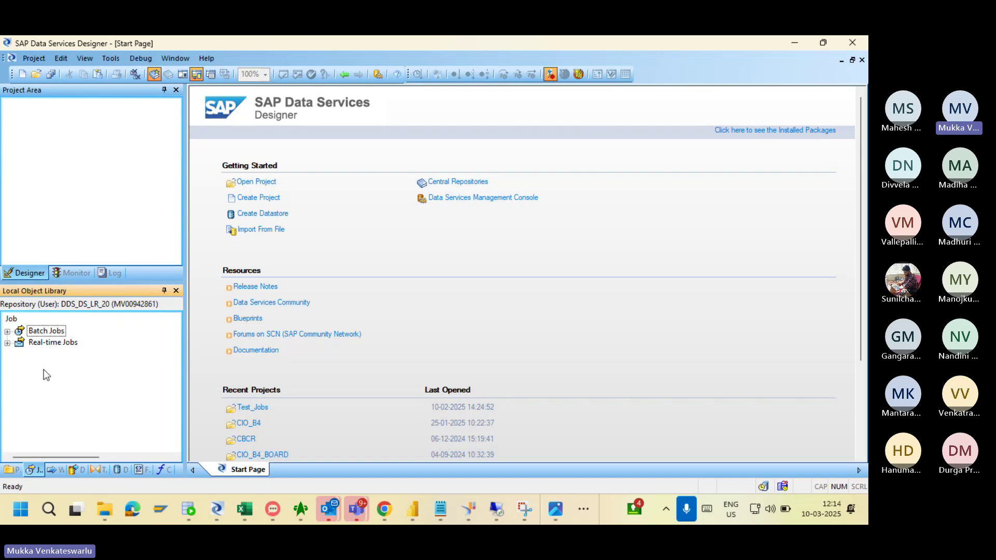
{"action": "left_click", "coordinate": [7, 333]}
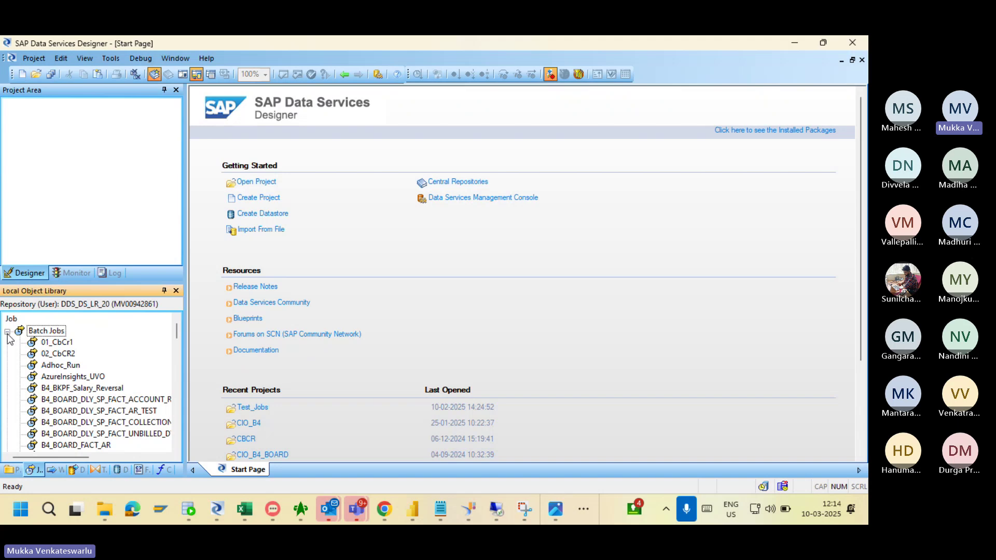
{"action": "left_click", "coordinate": [8, 333]}
{"action": "left_click", "coordinate": [7, 345]}
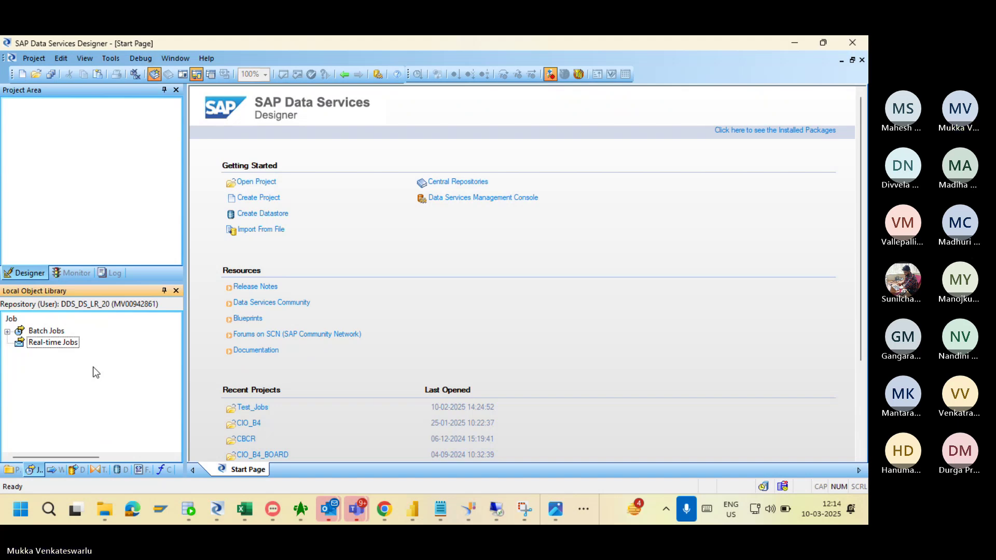
{"action": "left_click", "coordinate": [55, 468]}
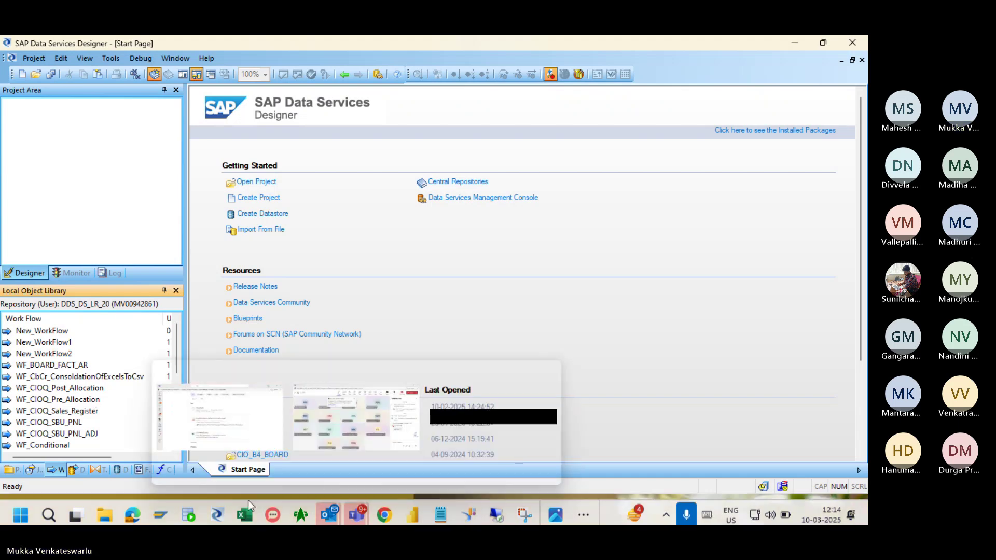
- Bring up the Excel taskbar preview to return to the Book1 notes
{"action": "mouse_move", "coordinate": [249, 504]}
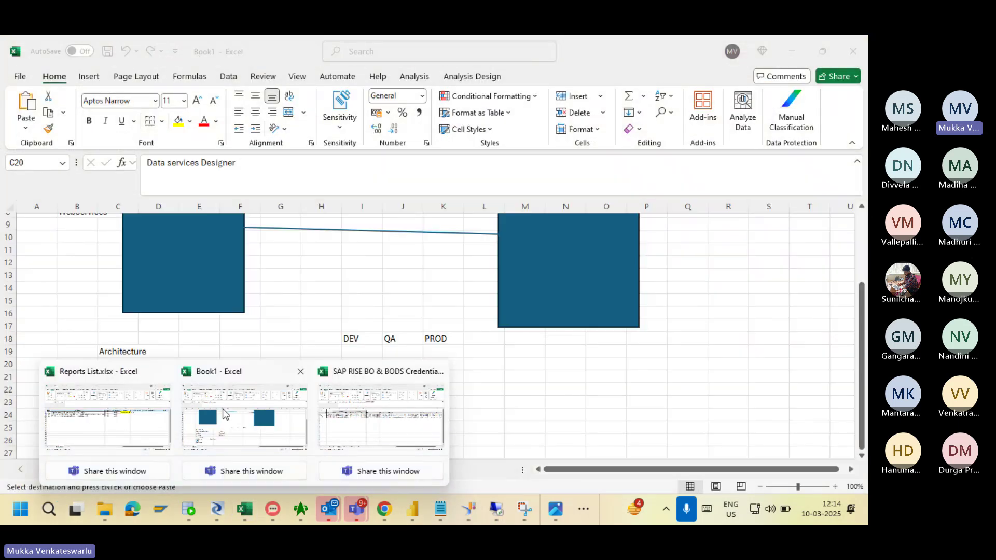
- Enter JOB, WORKFLOW and DATA FLOW down cells L20 to L22 in Book1
{"action": "left_click", "coordinate": [222, 410]}
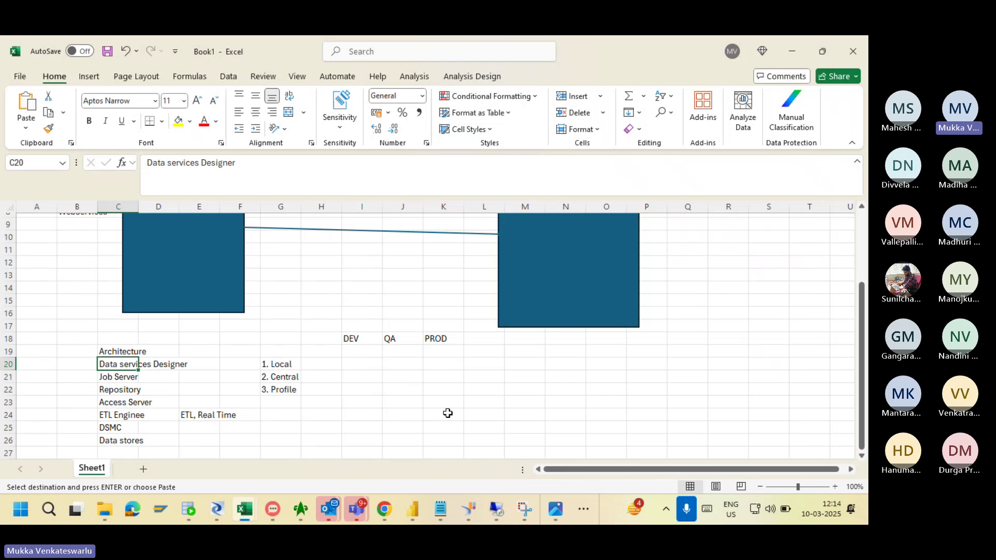
{"action": "left_click", "coordinate": [480, 366]}
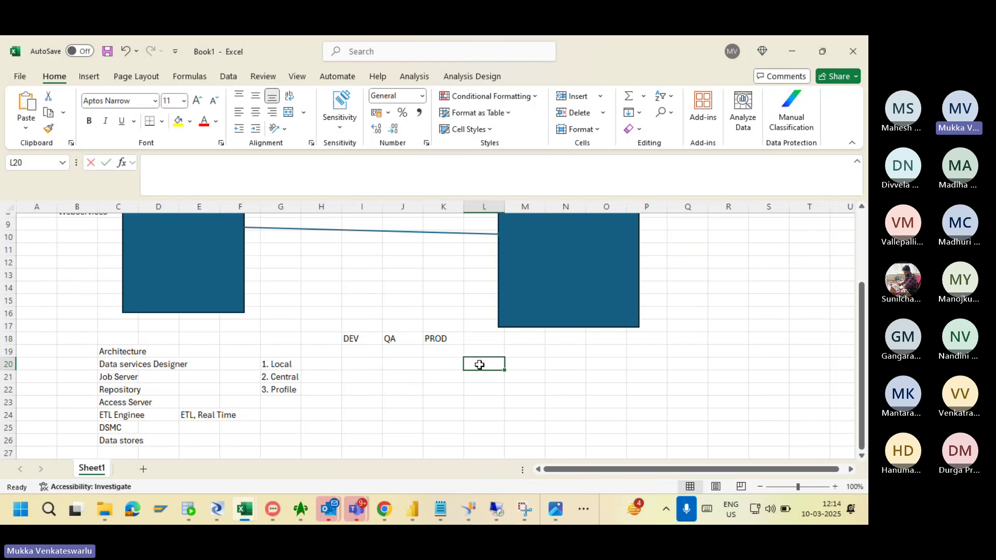
{"action": "type", "text": "JOB"}
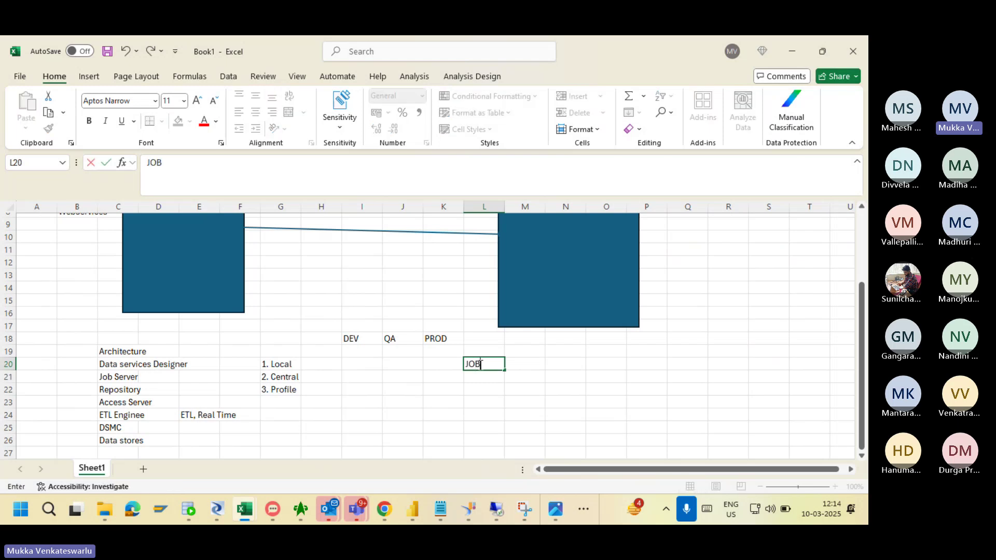
{"action": "key", "text": "Return"}
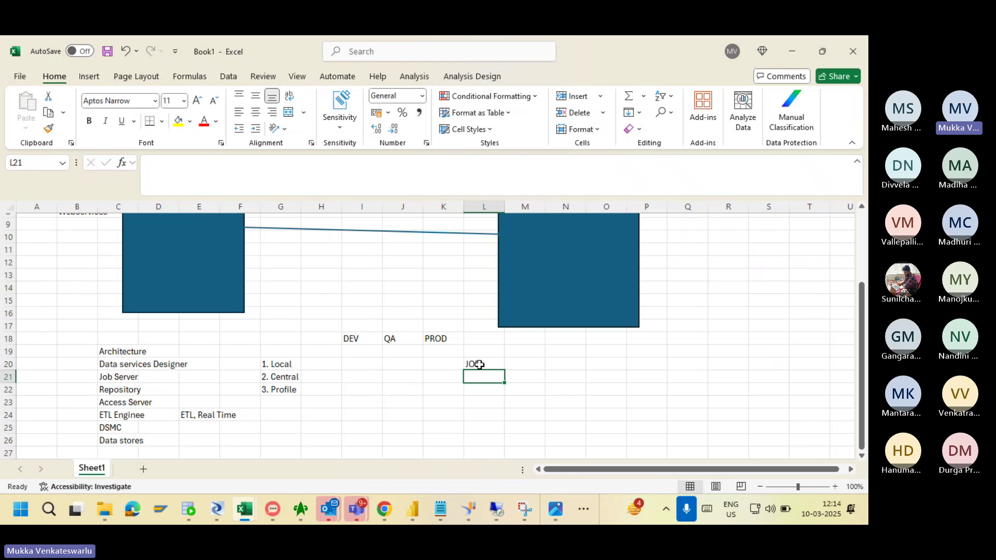
{"action": "type", "text": "WORKFLOW"}
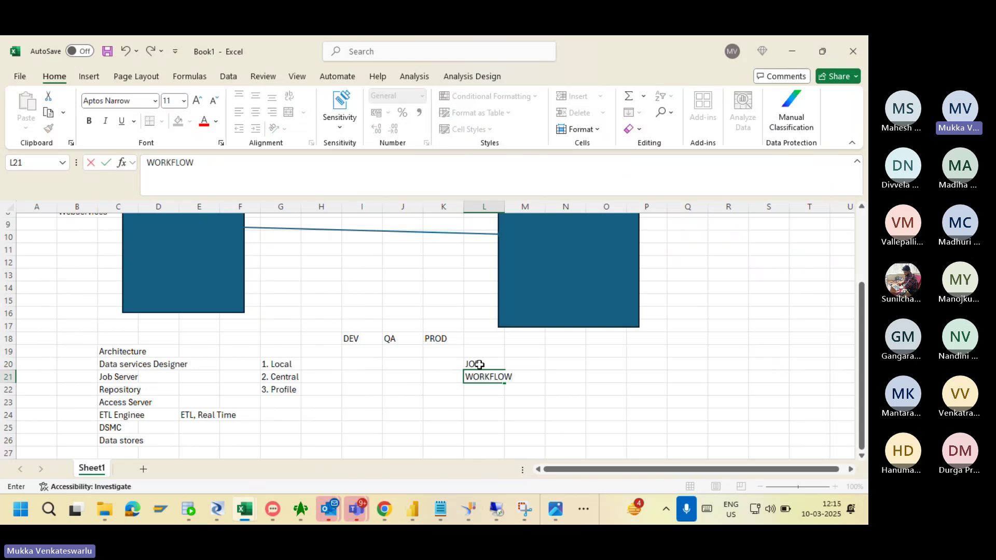
{"action": "key", "text": "Return"}
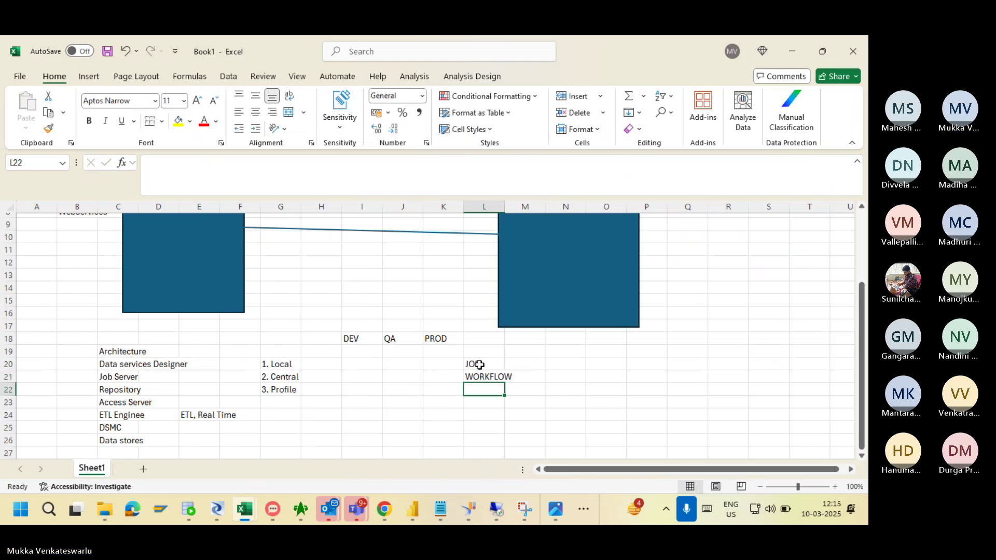
{"action": "type", "text": "DATA FLOW"}
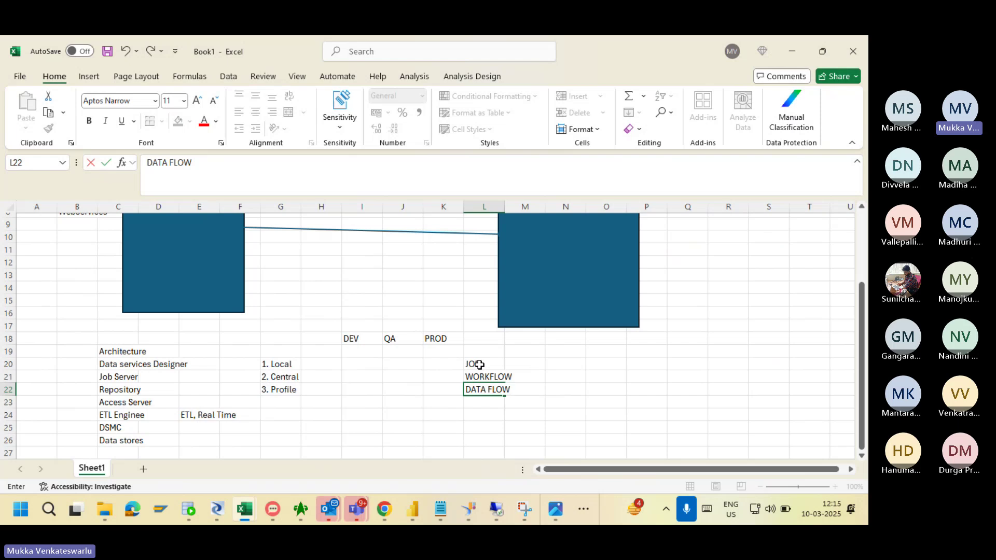
{"action": "left_click", "coordinate": [480, 365]}
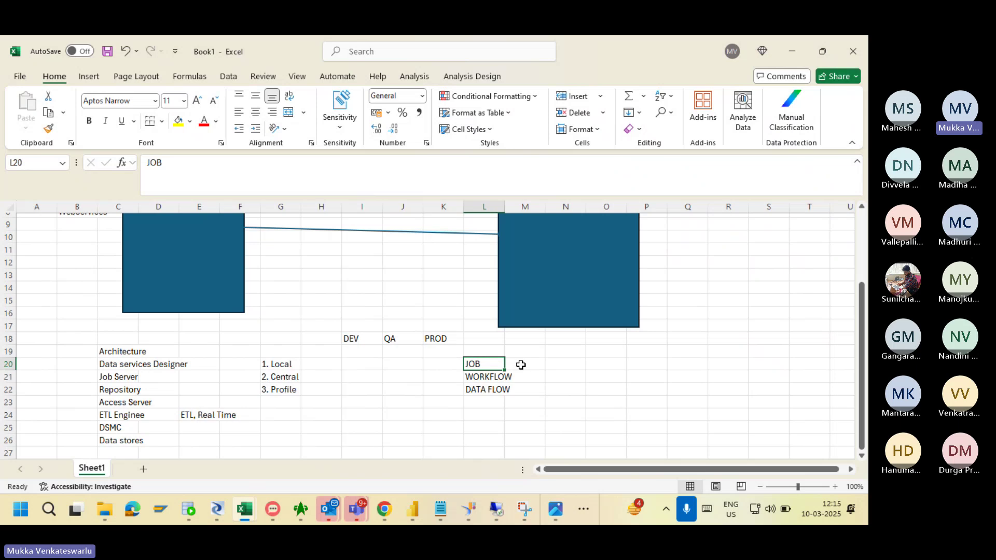
{"action": "left_click", "coordinate": [499, 377]}
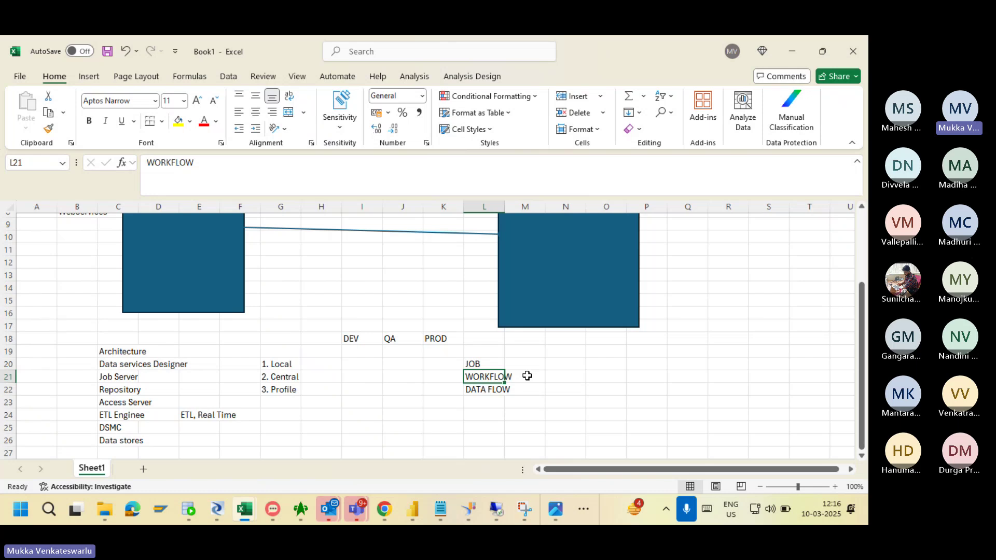
{"action": "left_click", "coordinate": [489, 388]}
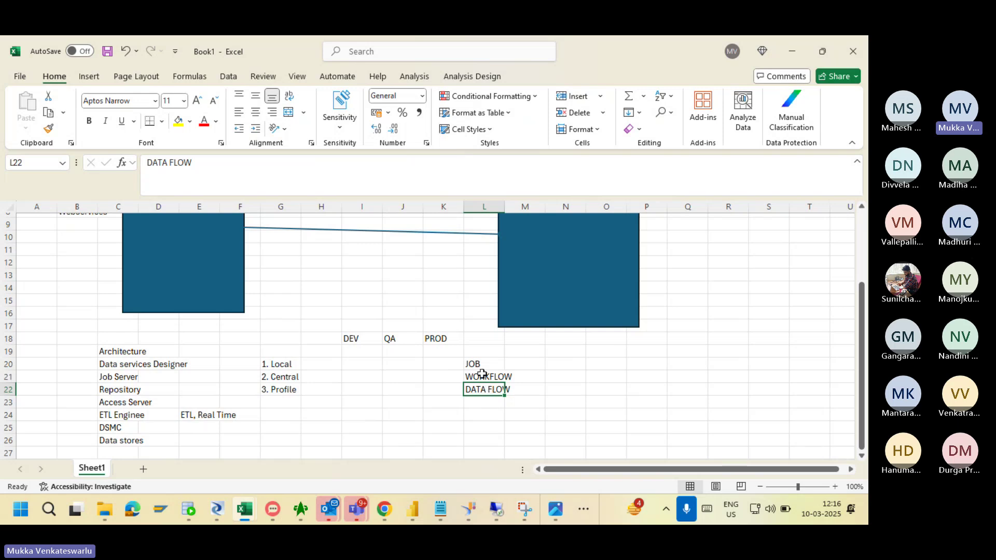
{"action": "left_click", "coordinate": [482, 374]}
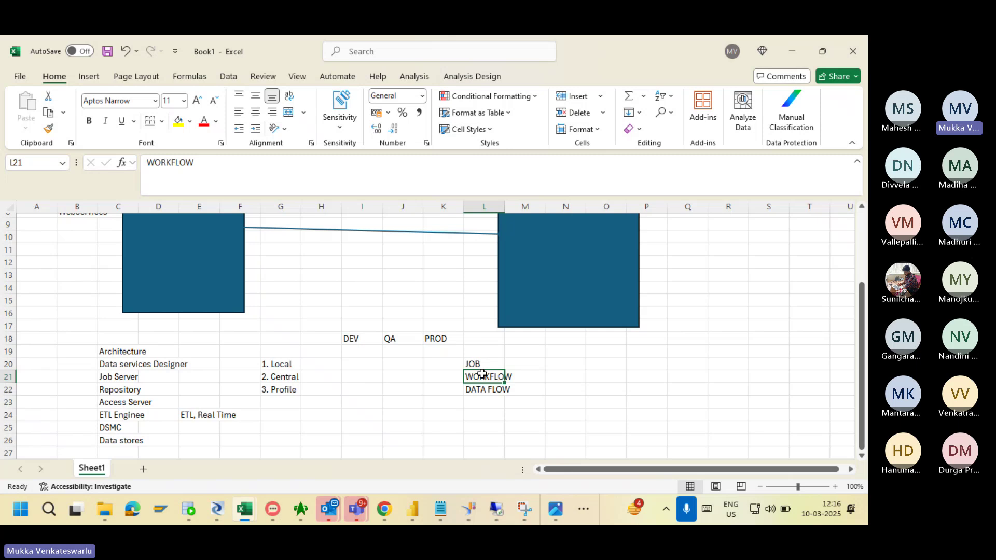
{"action": "left_click", "coordinate": [603, 352]}
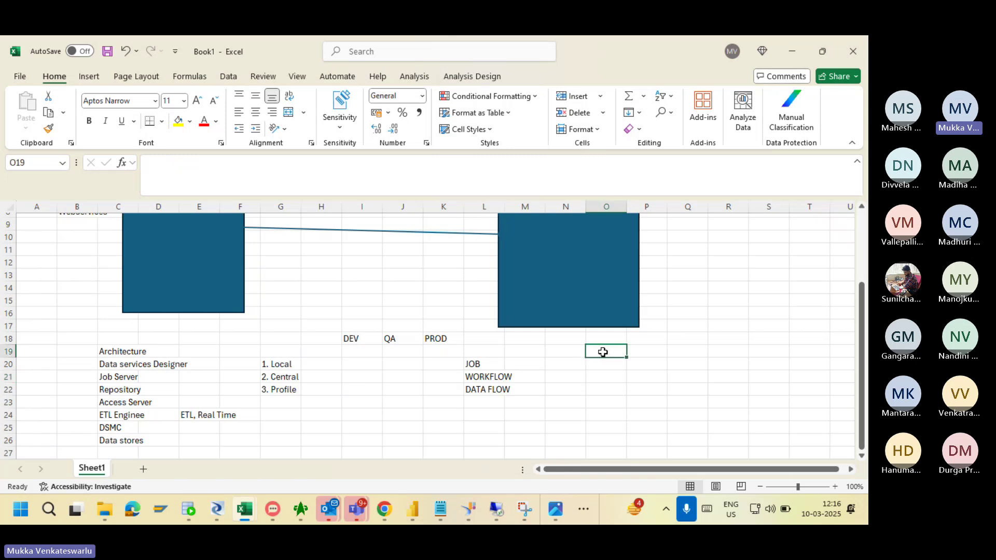
- Enter J1 and J2 in cells O19 and P19
{"action": "type", "text": "J1"}
{"action": "key", "text": "Tab"}
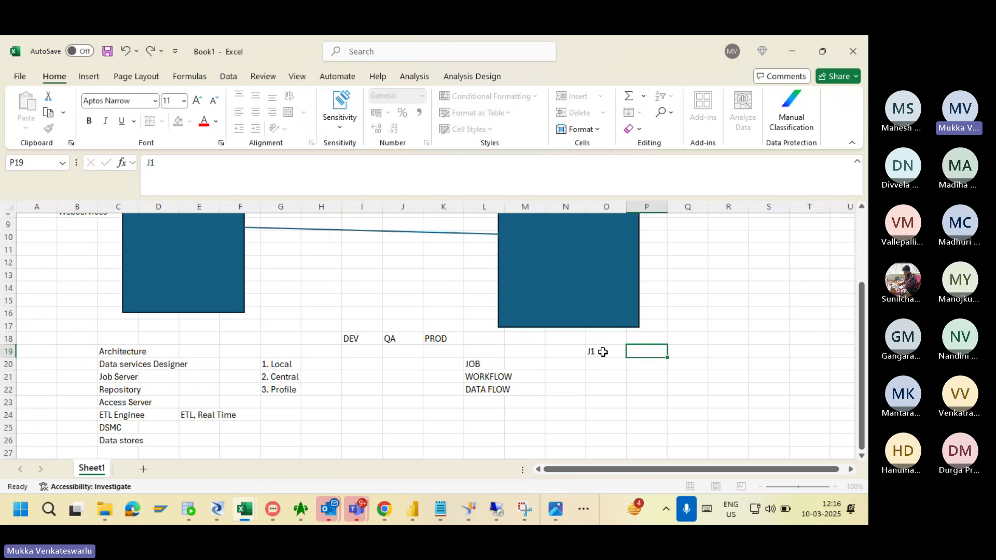
{"action": "type", "text": "J2"}
{"action": "left_click", "coordinate": [597, 364]}
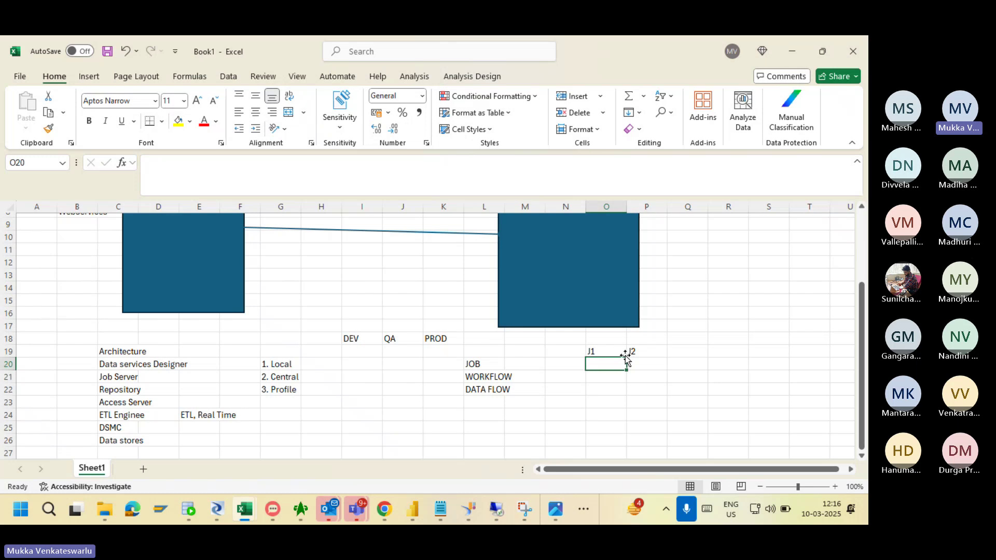
- Go over the J1/J2 and JOB/WORKFLOW cells, then return to SAP Data Services Designer
{"action": "left_click", "coordinate": [608, 351]}
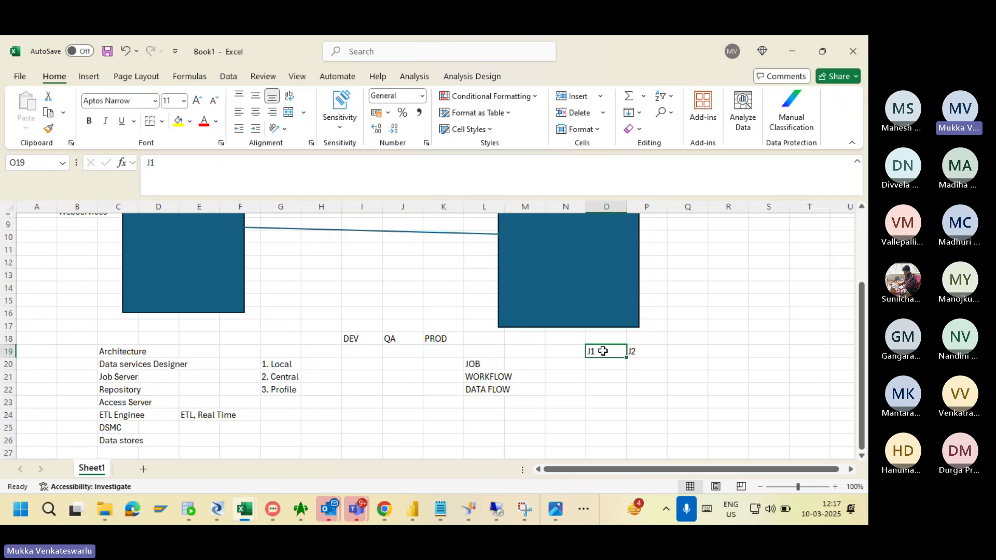
{"action": "left_click", "coordinate": [642, 351]}
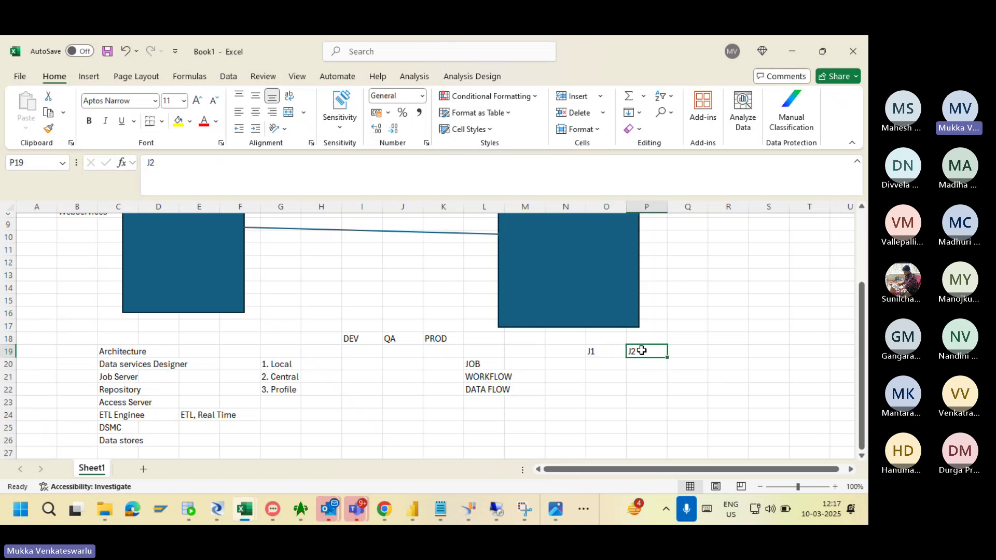
{"action": "left_click", "coordinate": [600, 351]}
{"action": "left_click_drag", "start_coordinate": [600, 352], "coordinate": [631, 349]}
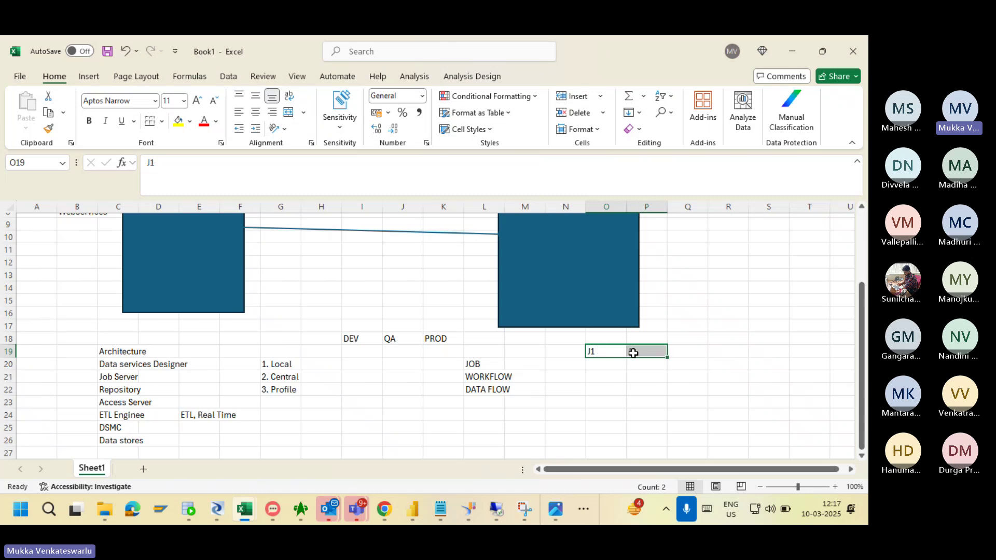
{"action": "left_click", "coordinate": [484, 379]}
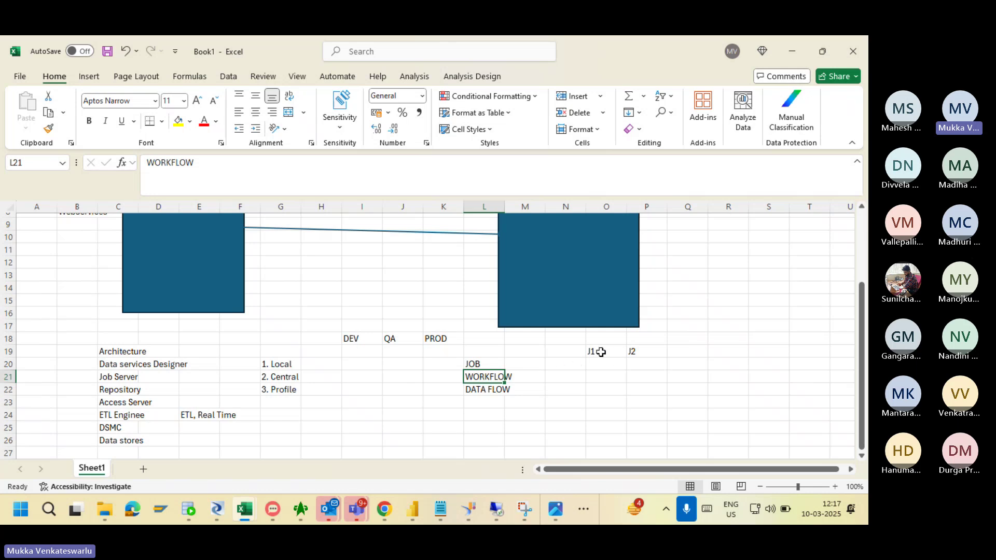
{"action": "left_click_drag", "start_coordinate": [596, 350], "coordinate": [645, 352]}
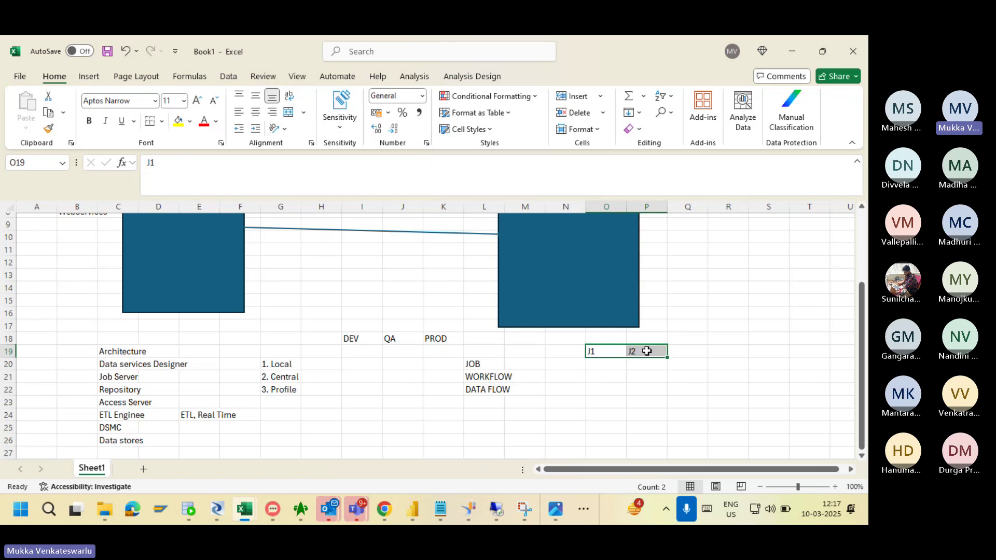
{"action": "left_click", "coordinate": [646, 351]}
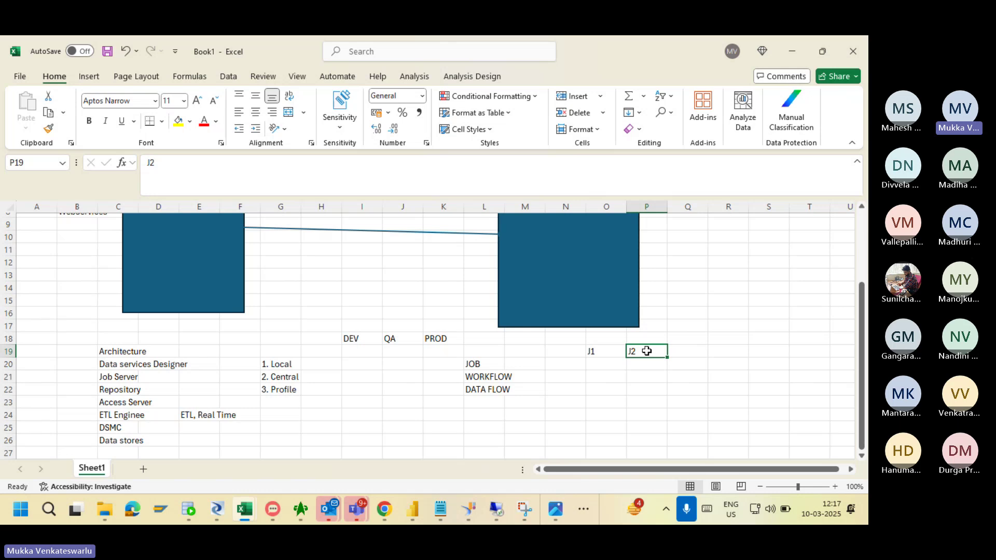
{"action": "left_click", "coordinate": [601, 351]}
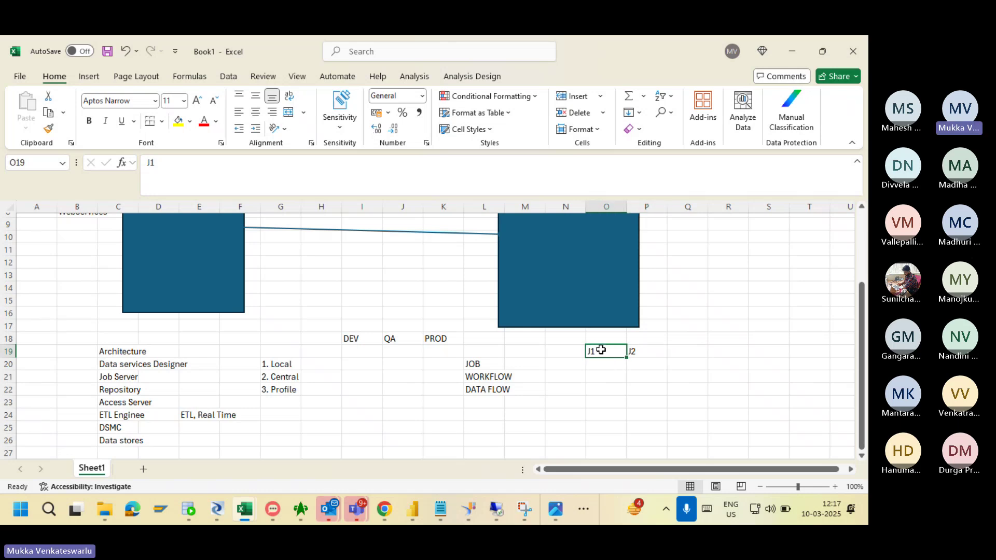
{"action": "left_click", "coordinate": [640, 351]}
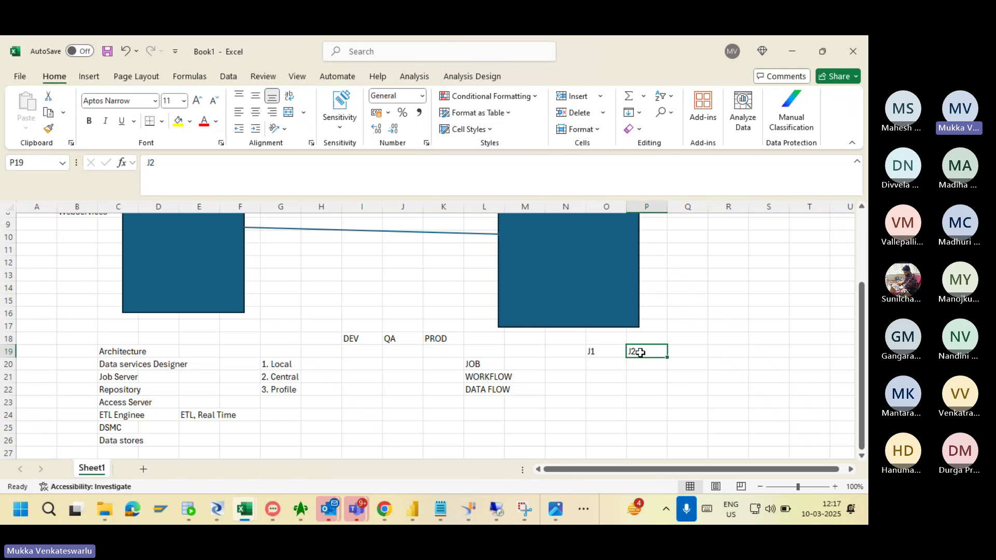
{"action": "left_click_drag", "start_coordinate": [598, 351], "coordinate": [638, 352]}
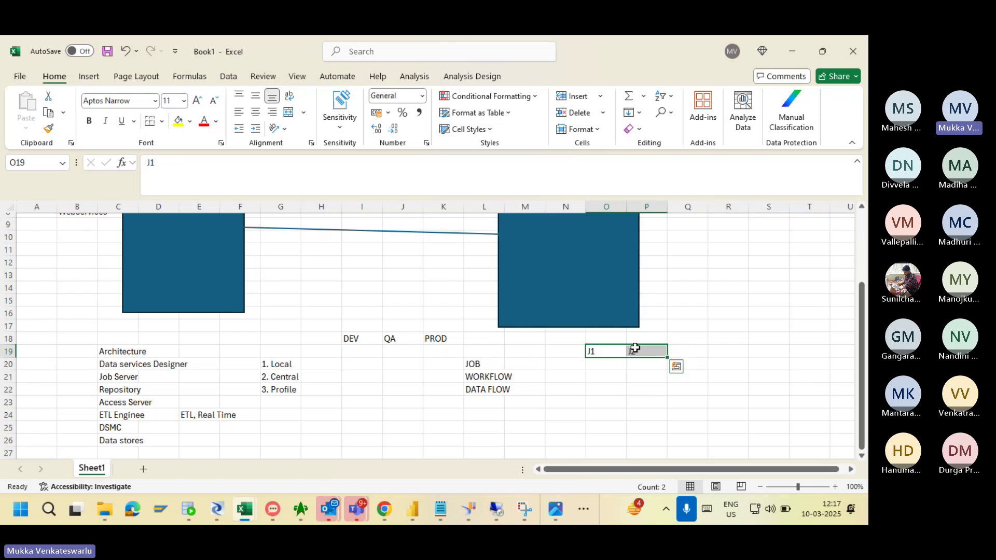
{"action": "left_click", "coordinate": [489, 377]}
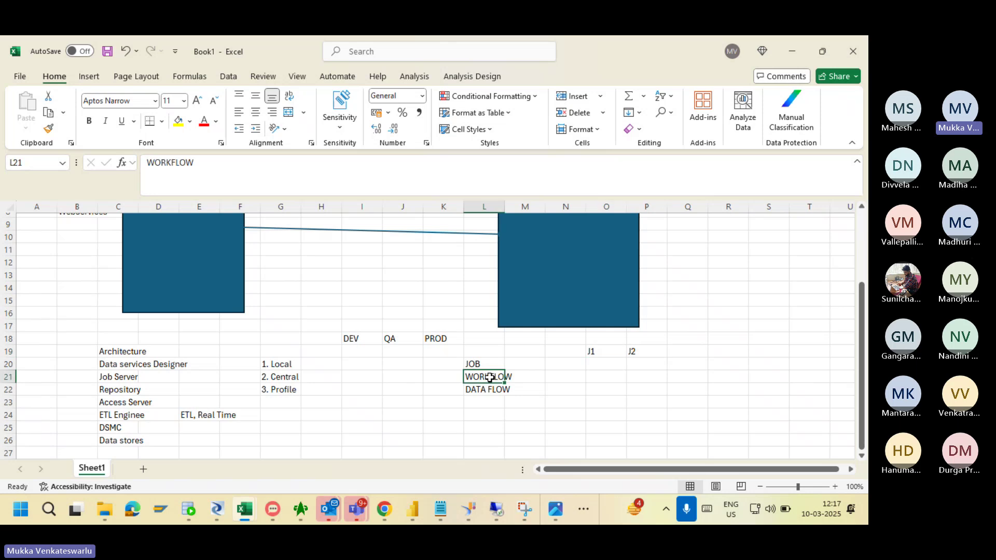
{"action": "left_click", "coordinate": [473, 364]}
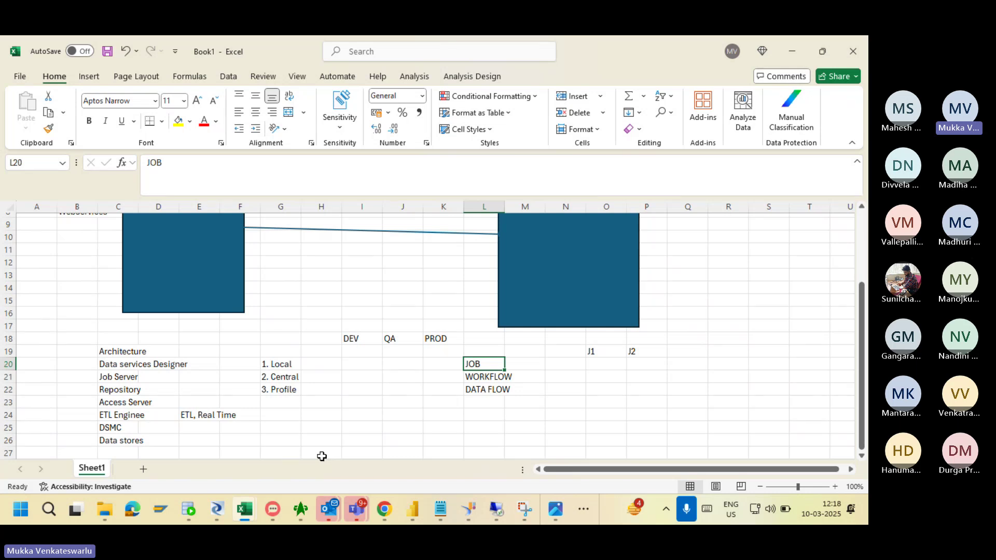
{"action": "left_click", "coordinate": [216, 509]}
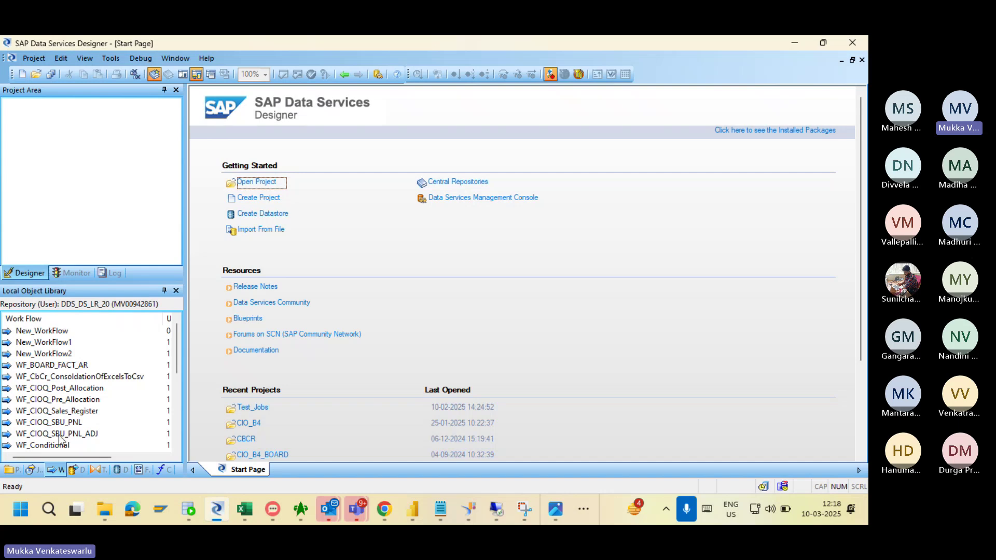
- Move through Jobs and Work Flows to Data Flows, expanding the group from Copy_1_DF_BOARD_FACT_AR onward
{"action": "left_click", "coordinate": [33, 468]}
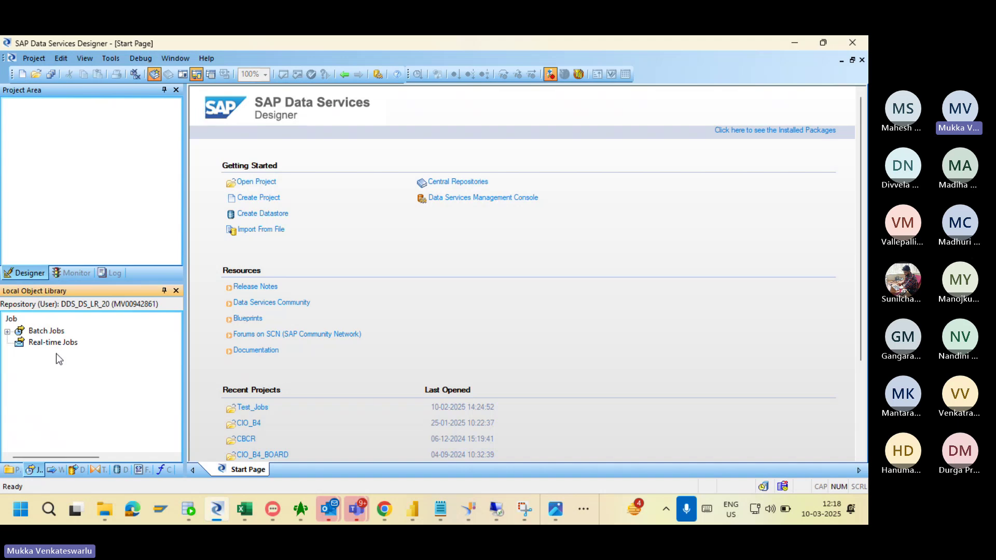
{"action": "left_click", "coordinate": [56, 469]}
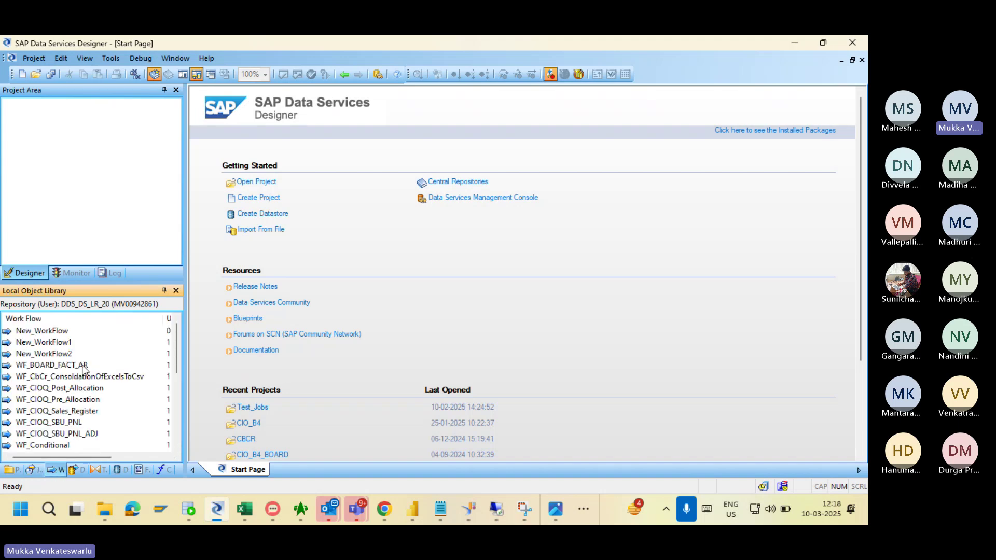
{"action": "left_click", "coordinate": [76, 470]}
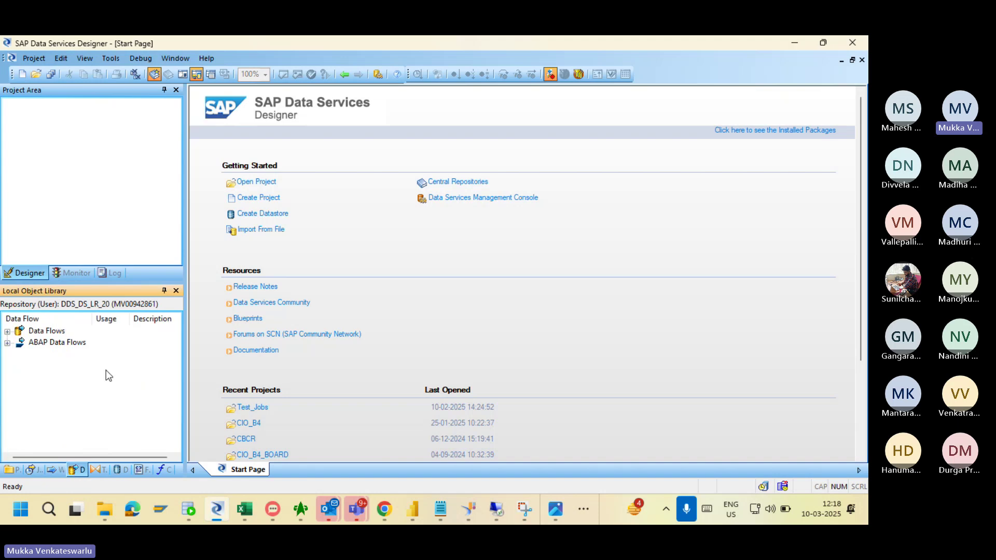
{"action": "left_click", "coordinate": [8, 331]}
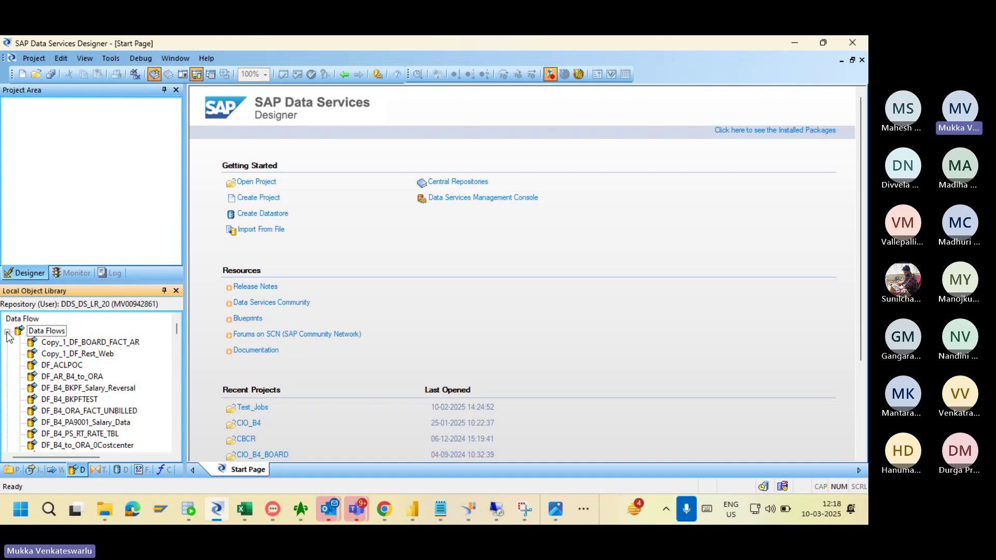
{"action": "left_click", "coordinate": [7, 331]}
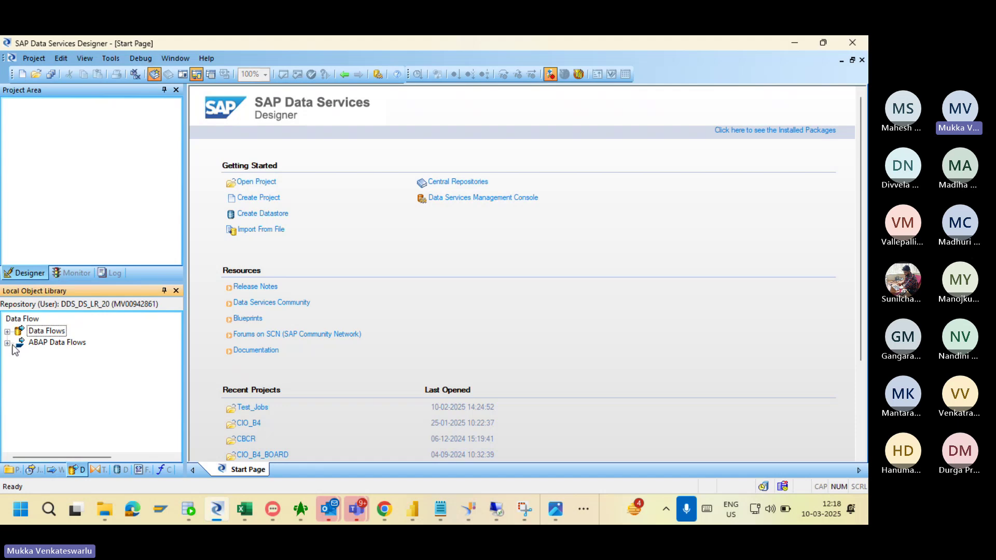
{"action": "left_click", "coordinate": [7, 344]}
{"action": "left_click", "coordinate": [7, 332]}
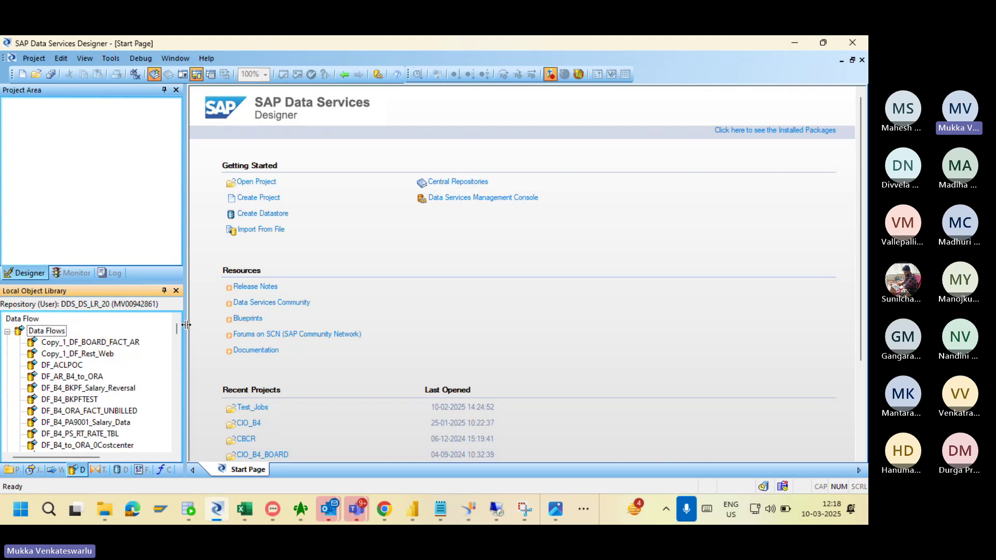
- Check the Transforms categories, then list Datastores from DS_AZURE_INSIGHTS to DS_ORA_CRM
{"action": "left_click", "coordinate": [97, 469]}
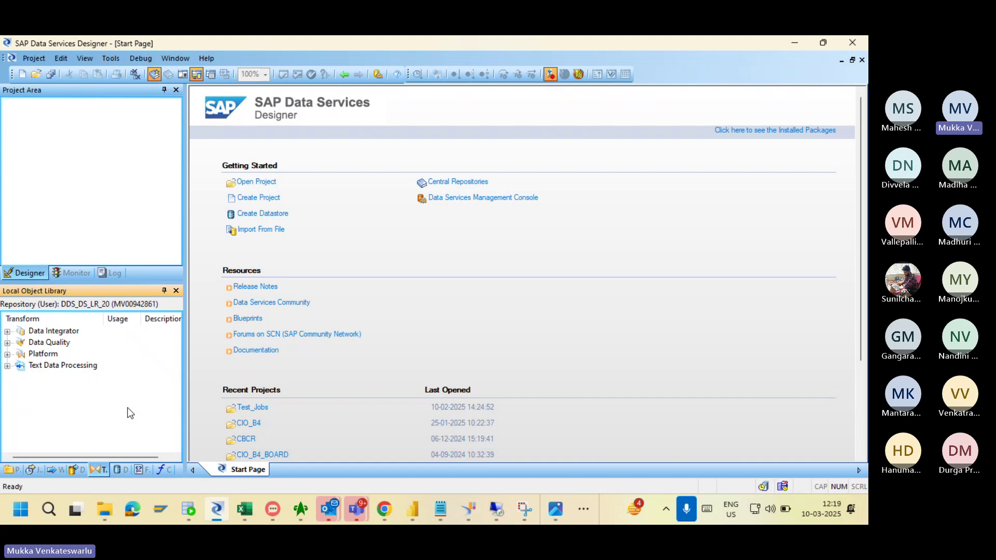
{"action": "left_click", "coordinate": [118, 470]}
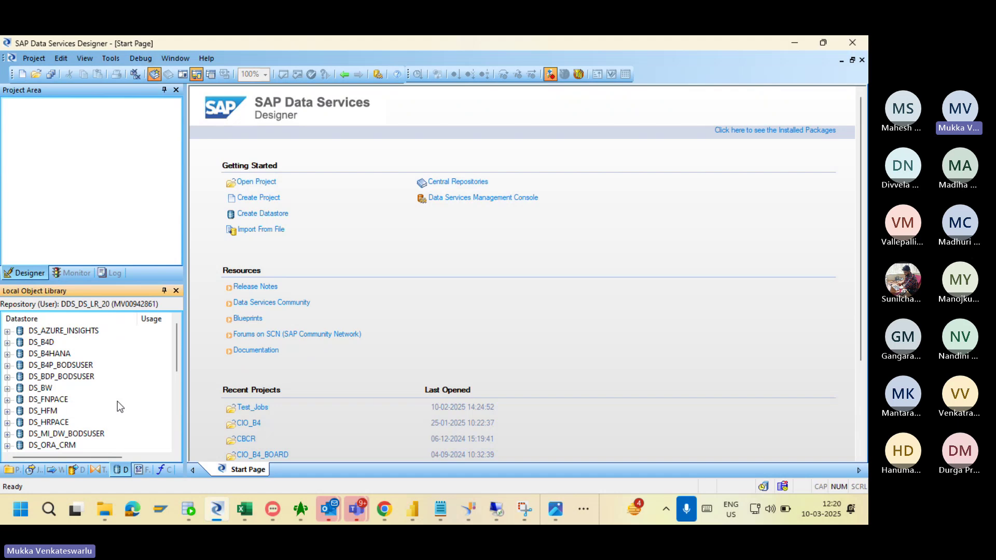
- Glance at the Formats categories, then go back to the Datastores list
{"action": "double_click", "coordinate": [176, 445]}
{"action": "double_click", "coordinate": [176, 445]}
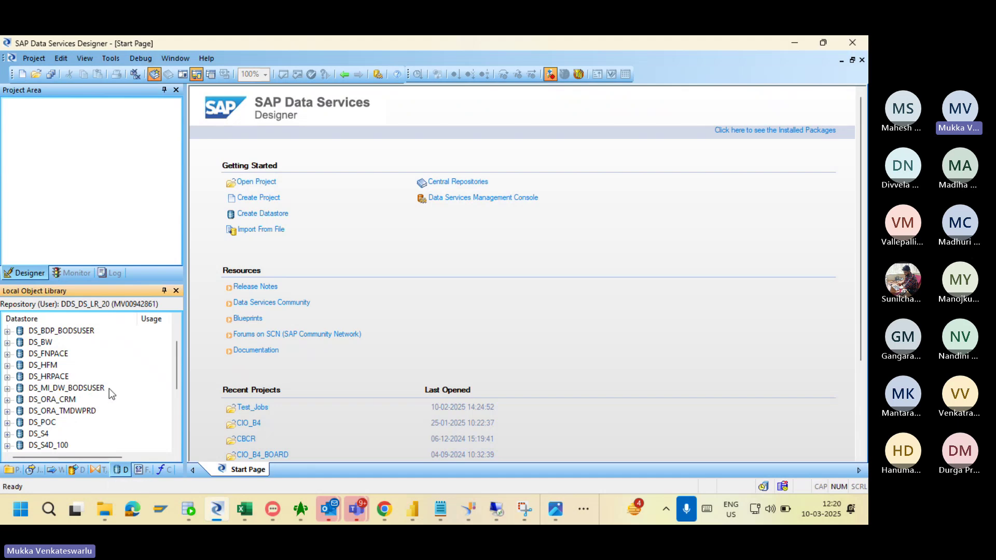
{"action": "left_click", "coordinate": [139, 470]}
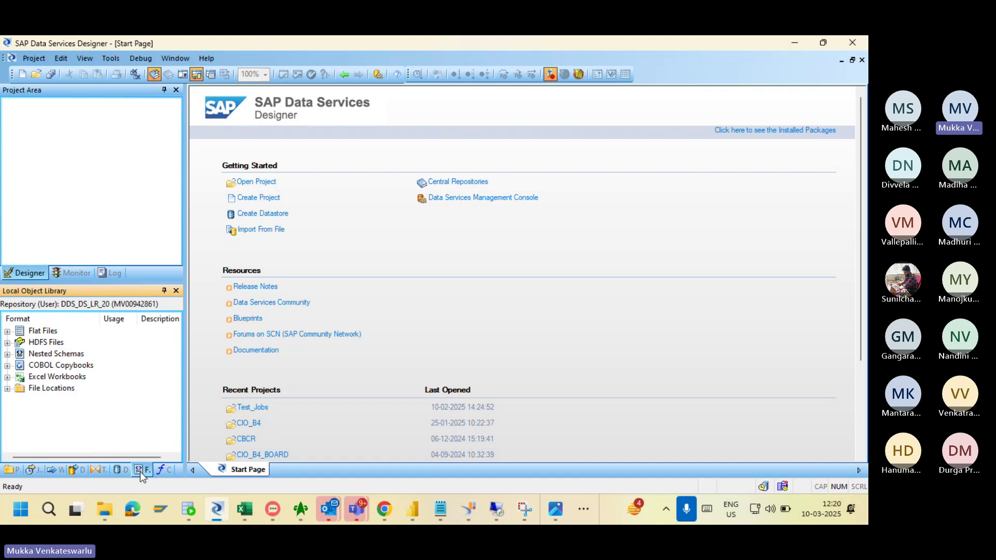
{"action": "left_click", "coordinate": [117, 473]}
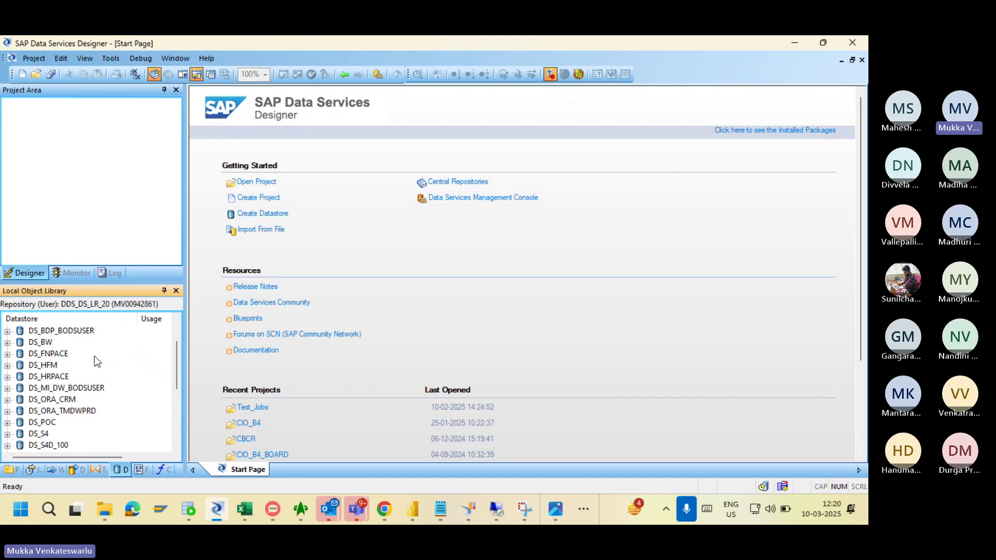
- Open the DS_BW datastore's settings and close them without saving
{"action": "right_click", "coordinate": [42, 343]}
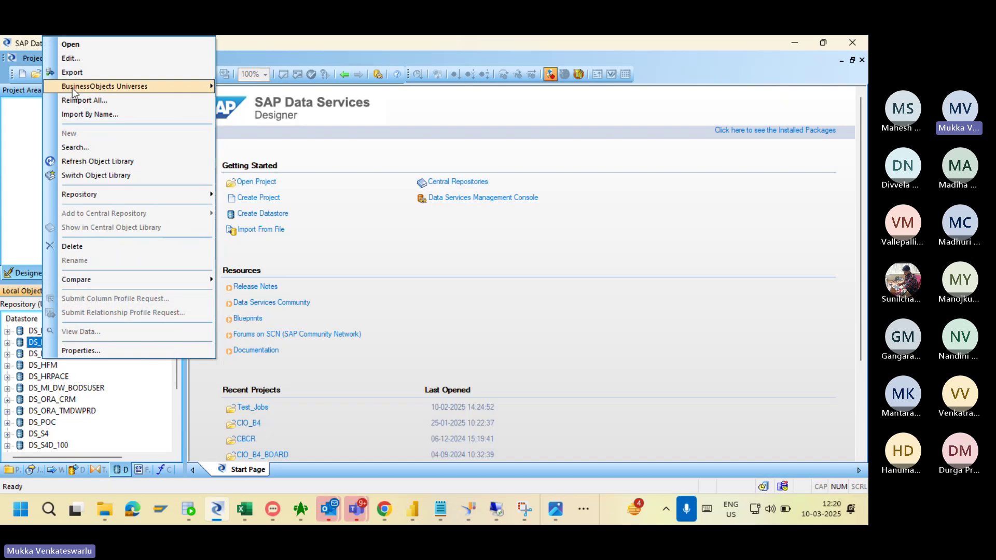
{"action": "left_click", "coordinate": [92, 60]}
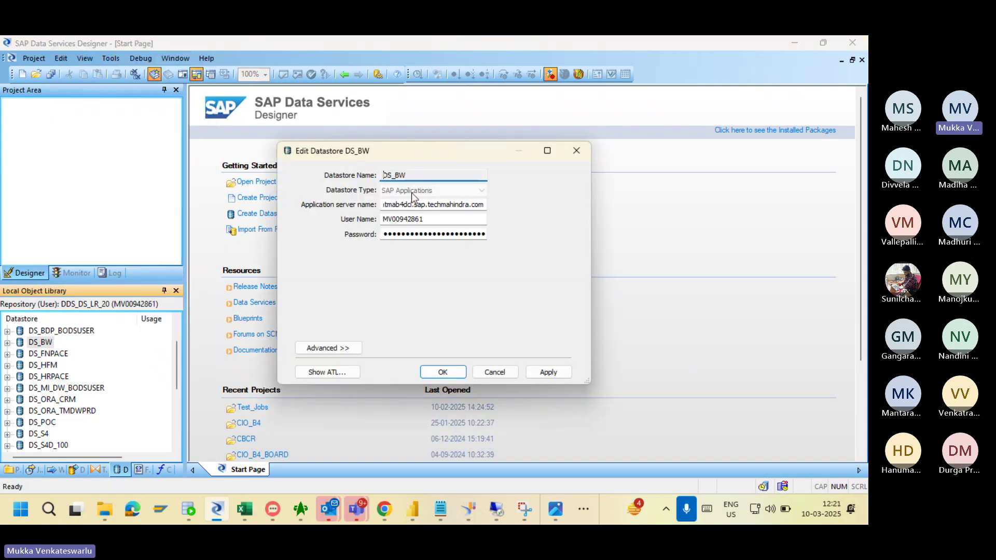
{"action": "left_click", "coordinate": [495, 372]}
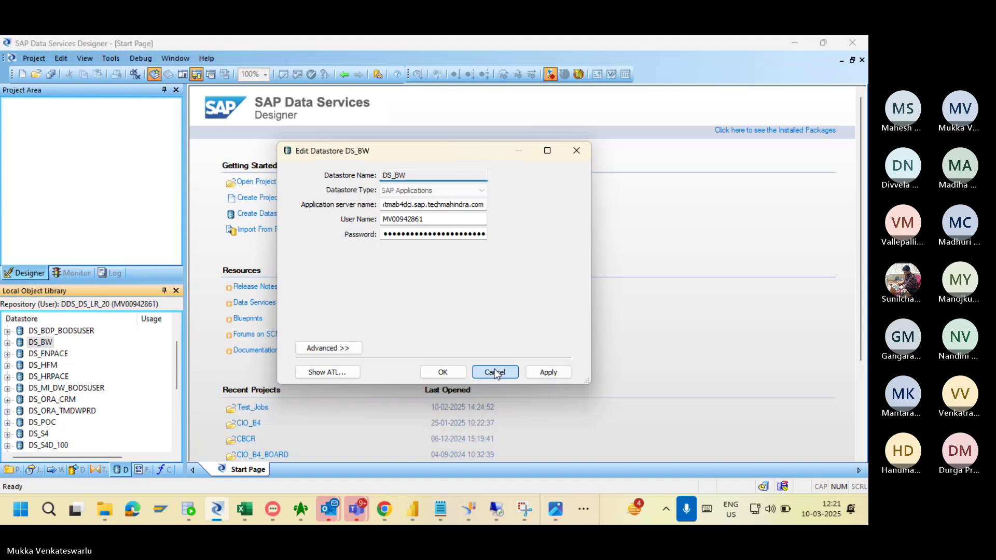
- Start a new datastore, review the available types keeping Database, then cancel it
{"action": "right_click", "coordinate": [131, 348]}
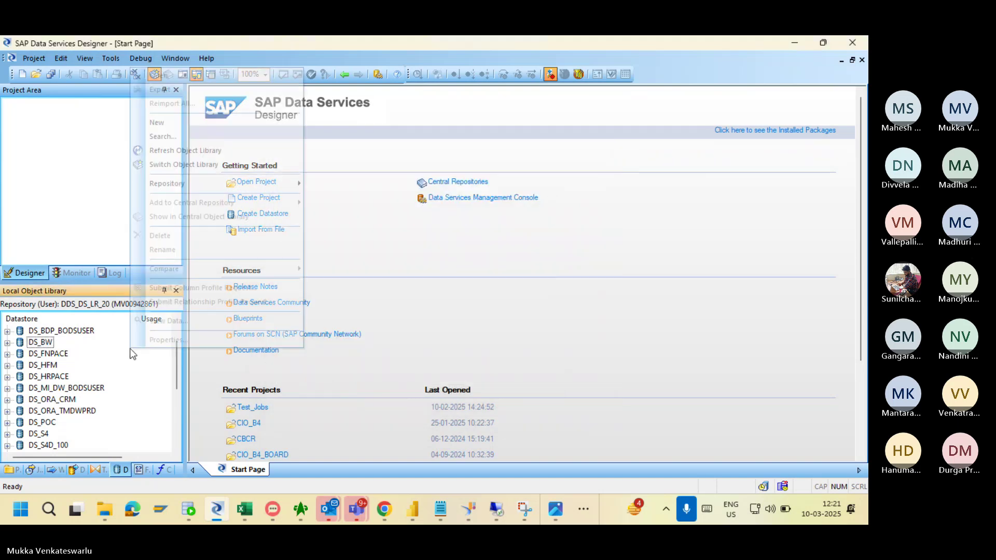
{"action": "left_click", "coordinate": [197, 125]}
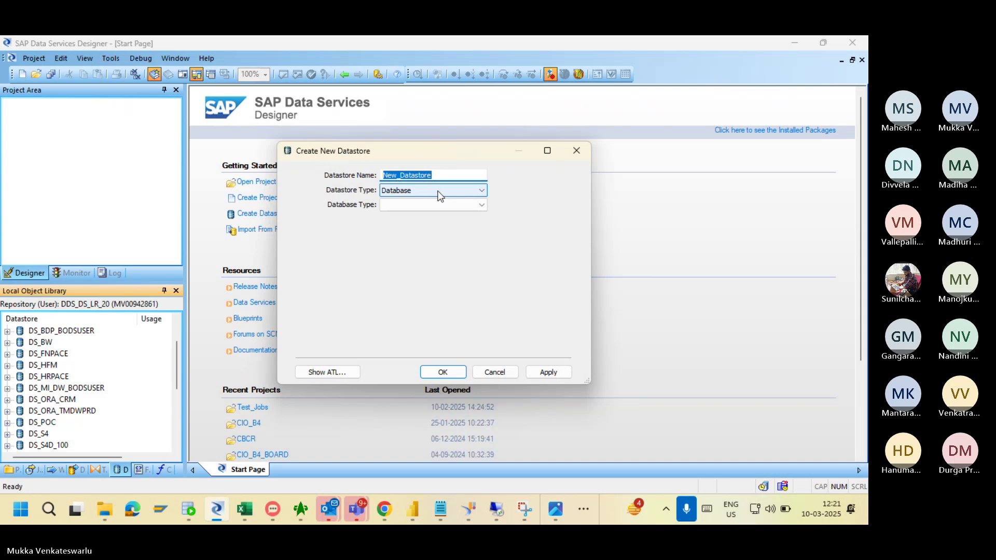
{"action": "left_click", "coordinate": [439, 192]}
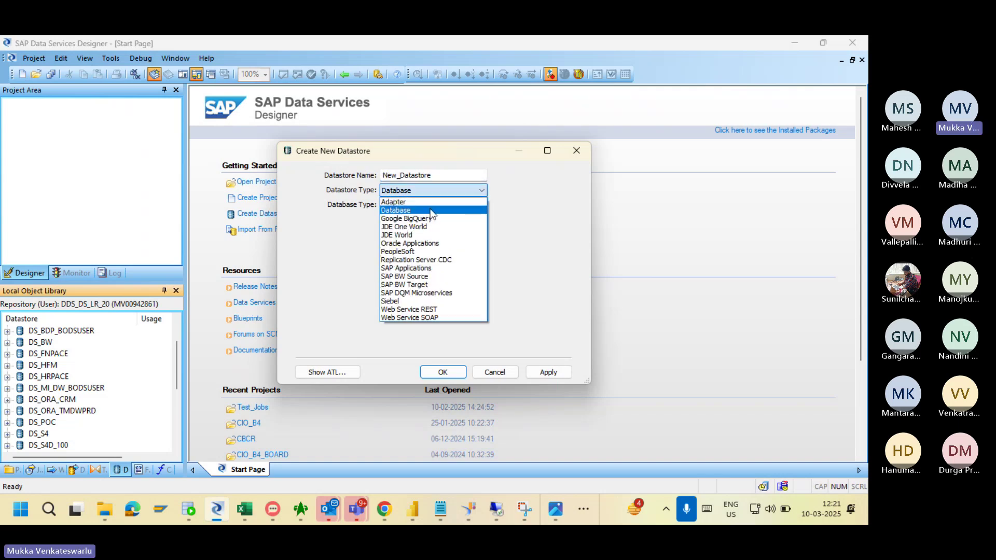
{"action": "left_click", "coordinate": [430, 210]}
{"action": "left_click", "coordinate": [415, 191]}
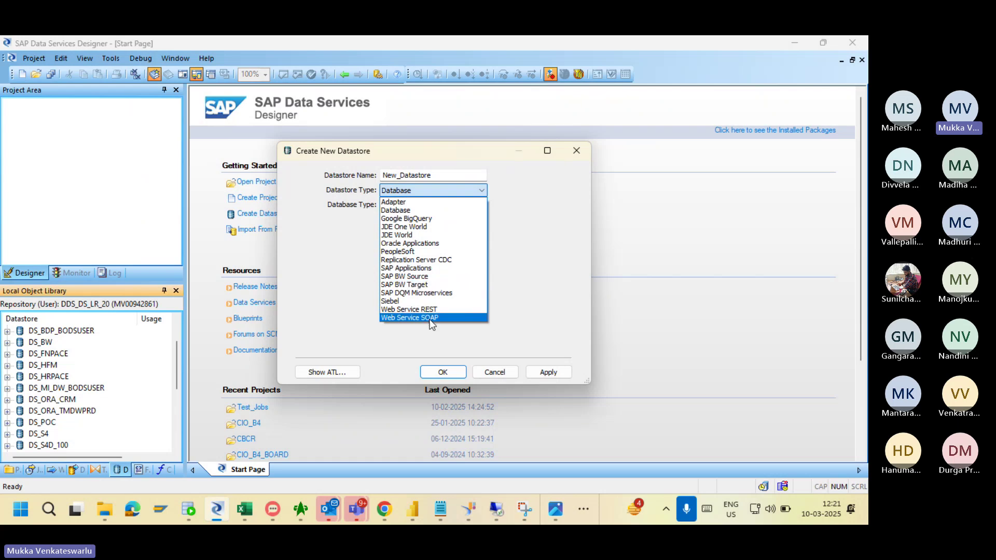
{"action": "left_click", "coordinate": [338, 235]}
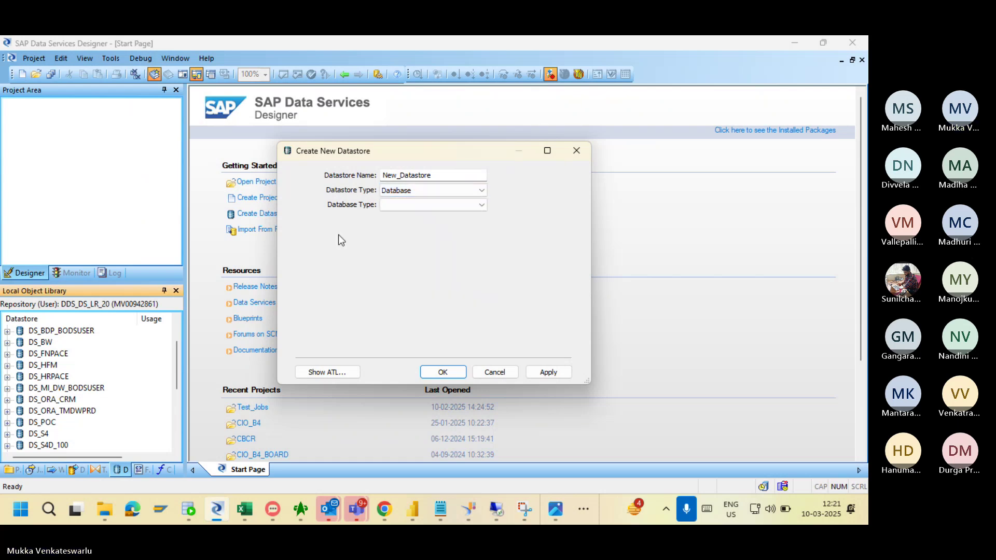
{"action": "left_click", "coordinate": [481, 373]}
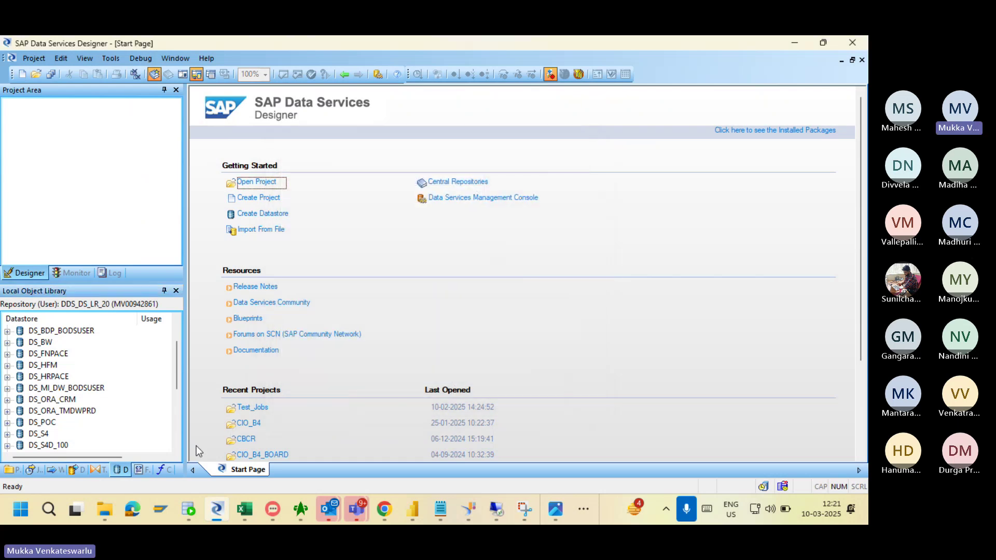
- On Formats, browse Flat Files, Excel Workbooks and Nested Schemas, then select FL_AzureInsights under File Locations
{"action": "left_click", "coordinate": [137, 471]}
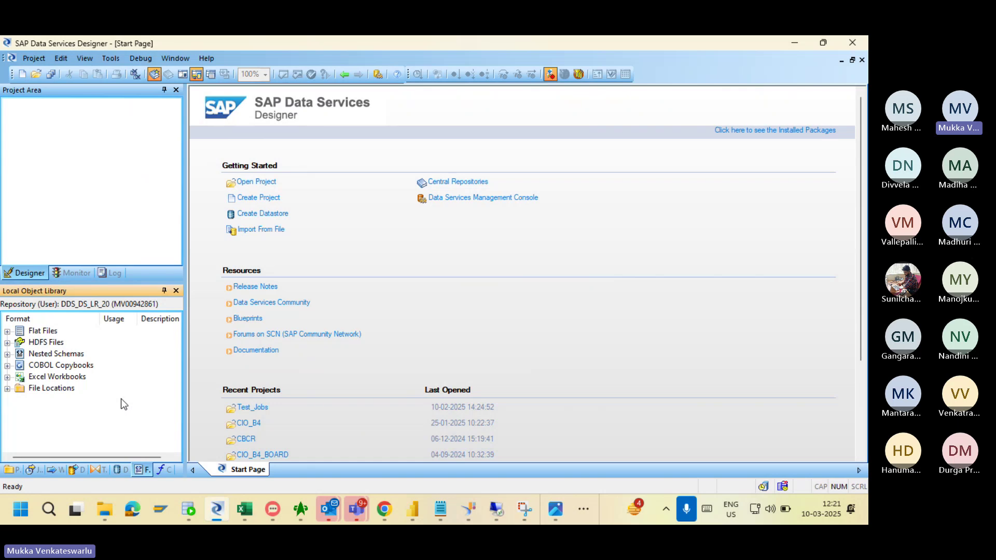
{"action": "left_click", "coordinate": [7, 331]}
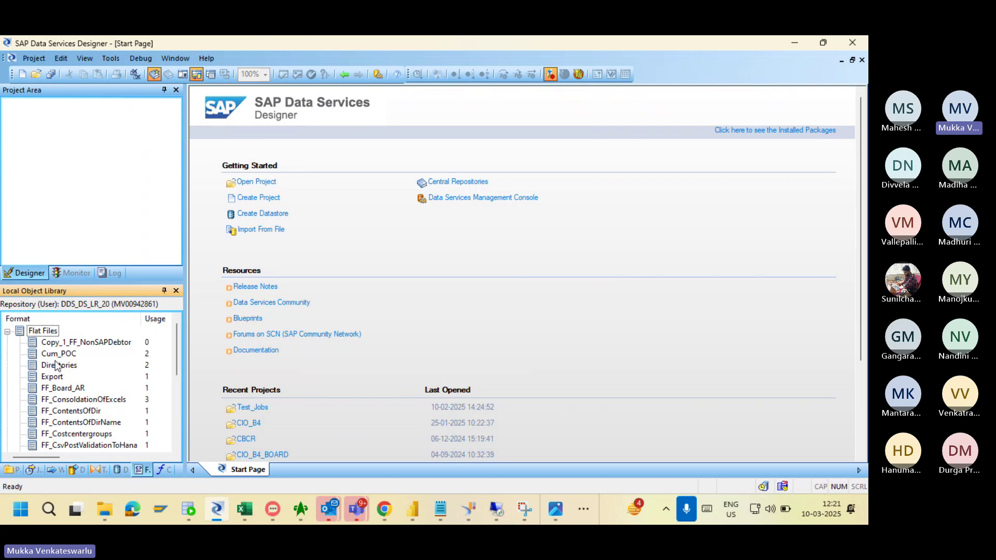
{"action": "left_click", "coordinate": [7, 332]}
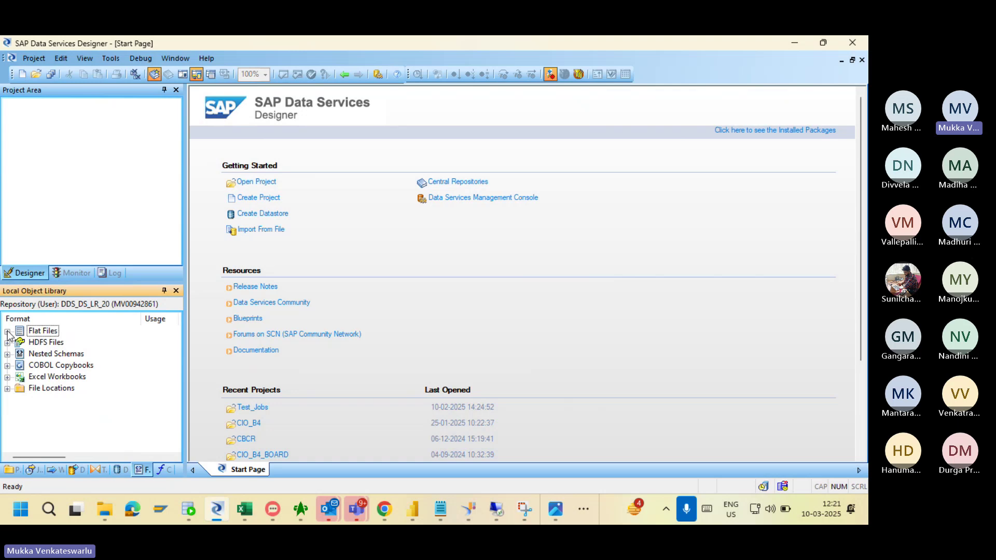
{"action": "left_click", "coordinate": [8, 378]}
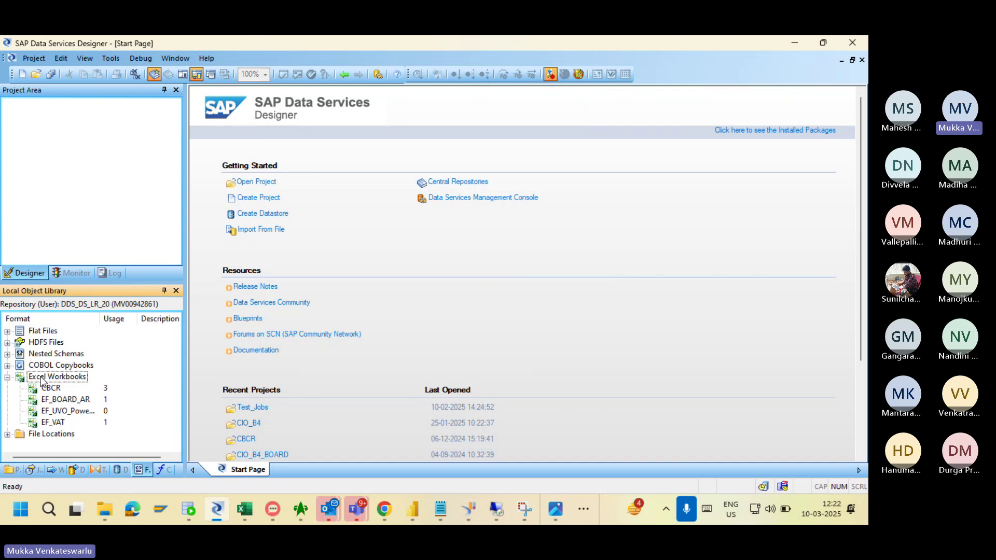
{"action": "left_click", "coordinate": [7, 378]}
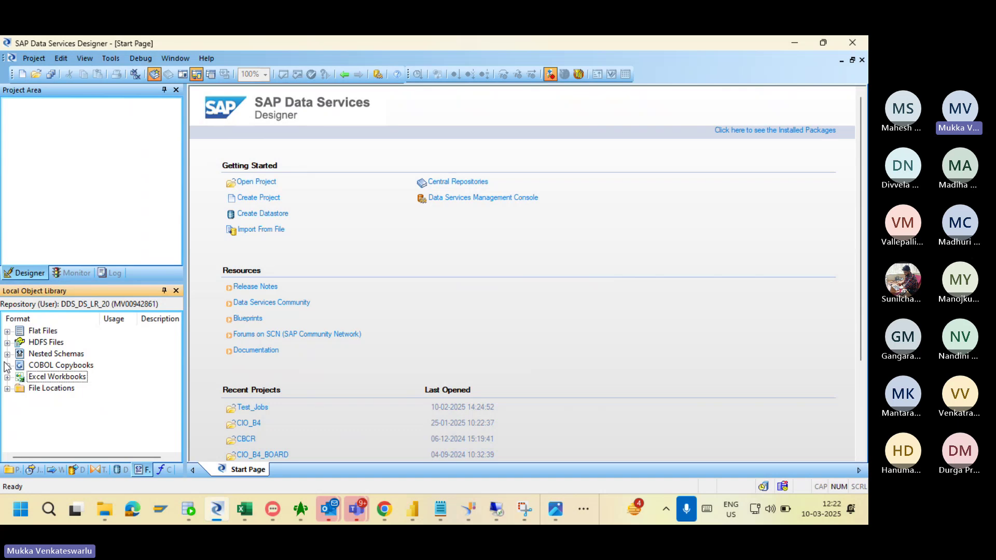
{"action": "left_click", "coordinate": [7, 355]}
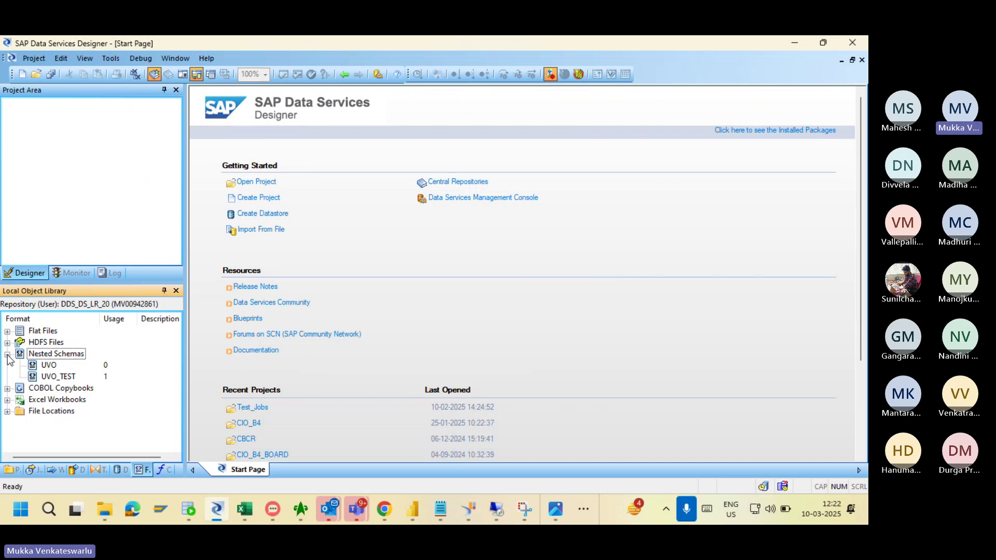
{"action": "left_click", "coordinate": [7, 355]}
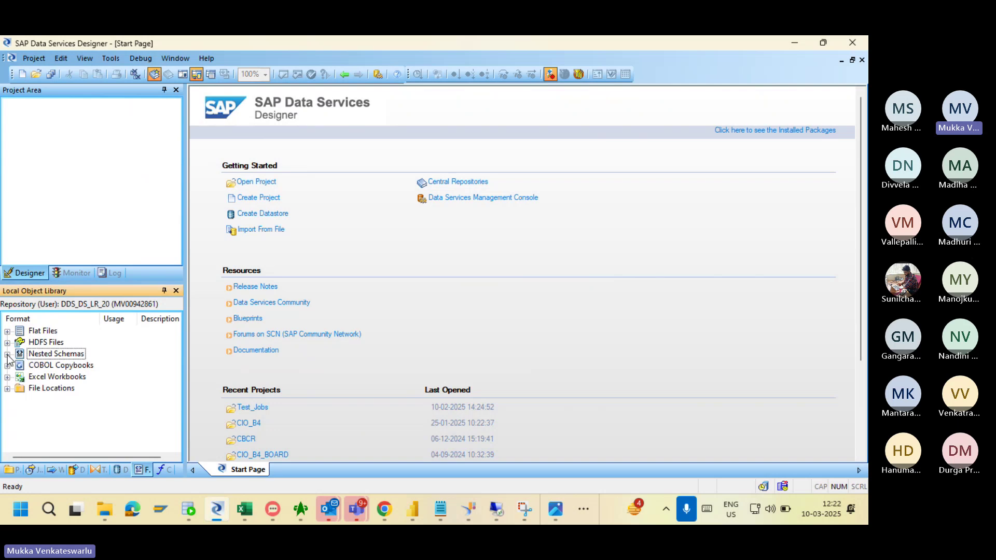
{"action": "left_click", "coordinate": [8, 389]}
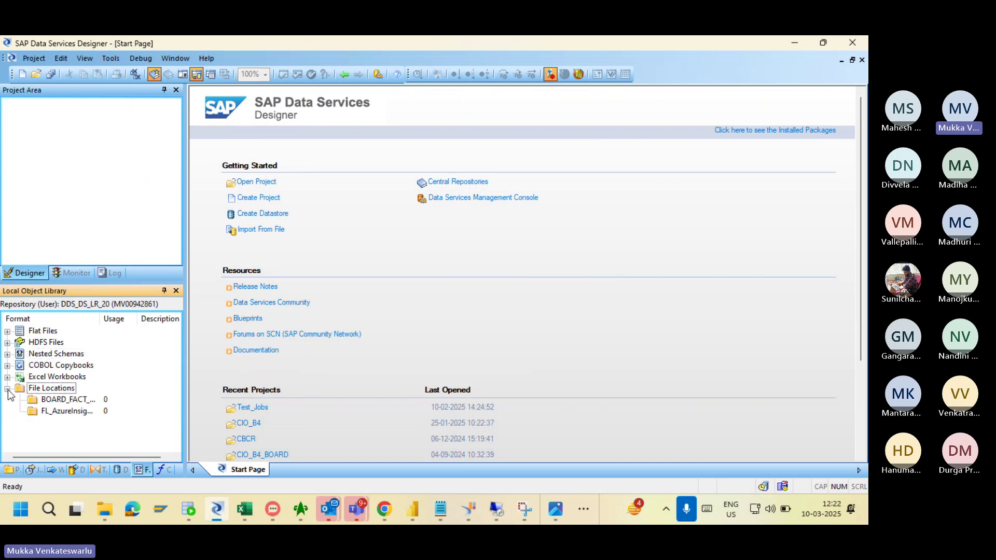
{"action": "left_click", "coordinate": [48, 411]}
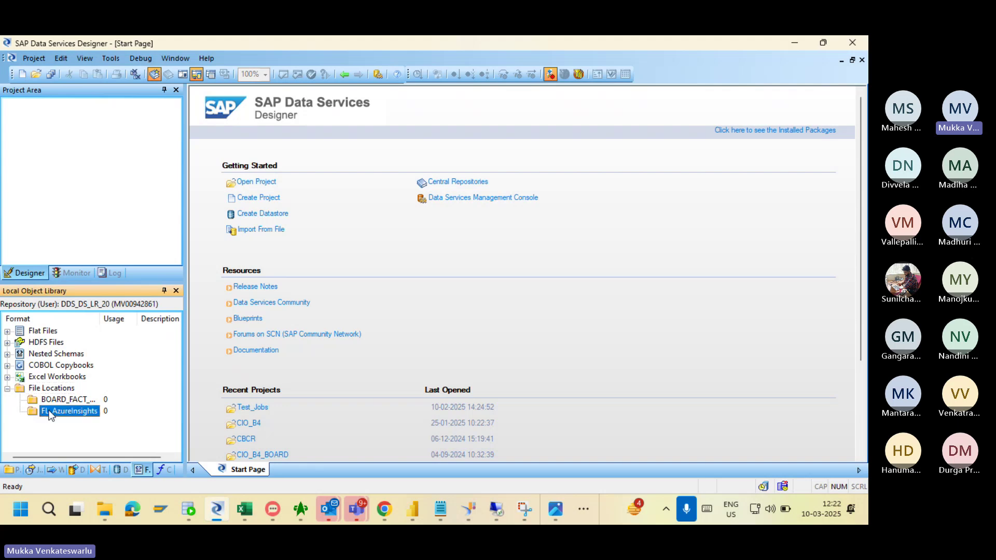
{"action": "right_click", "coordinate": [50, 411]}
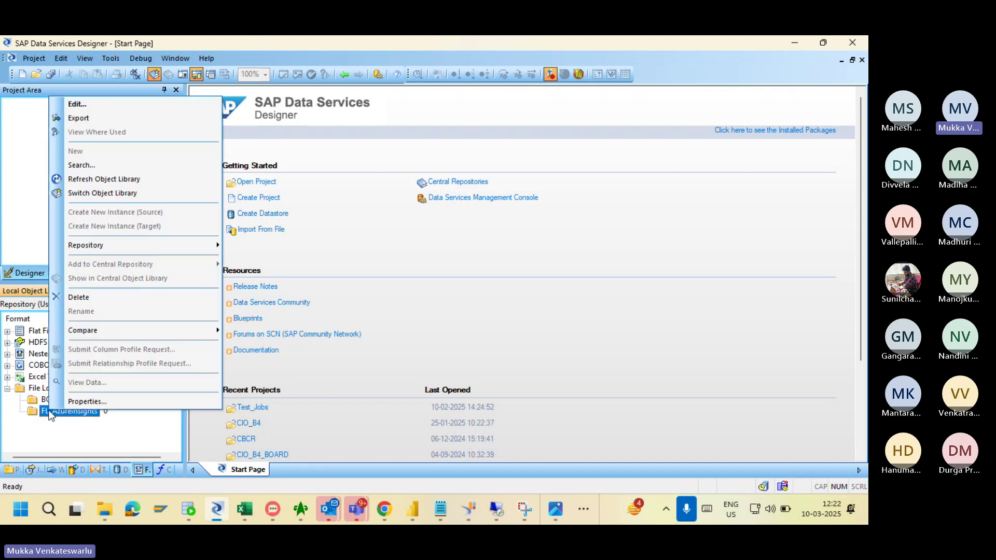
{"action": "left_click", "coordinate": [87, 103]}
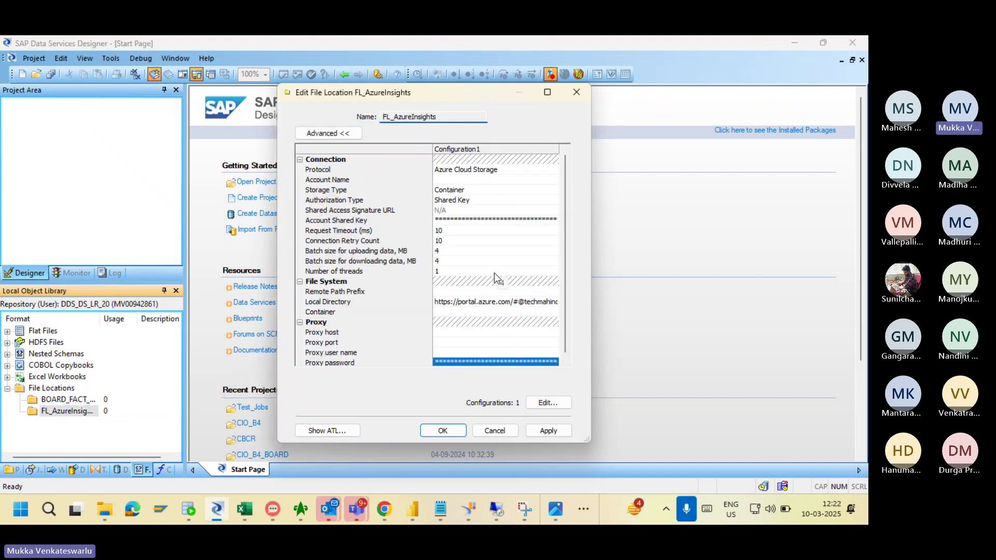
{"action": "left_click", "coordinate": [483, 302]}
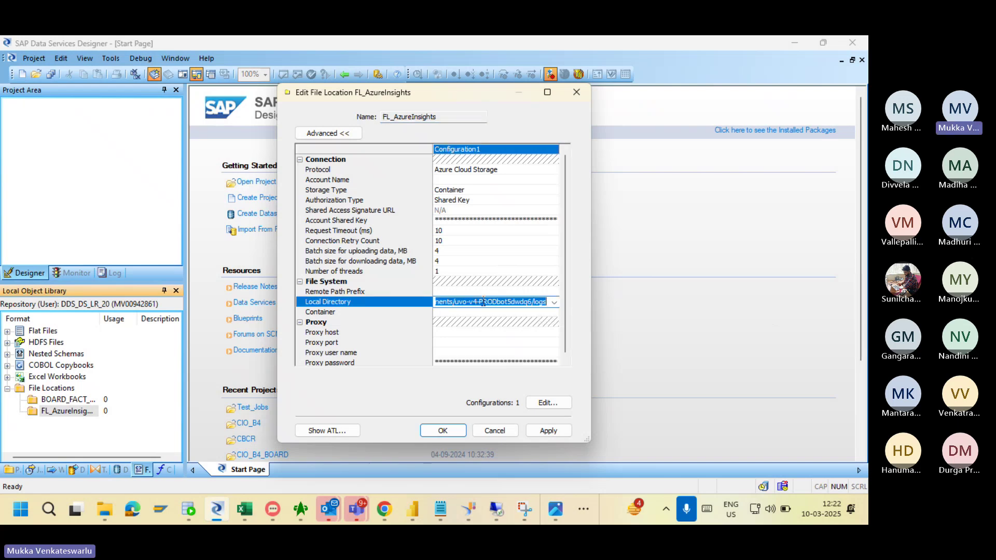
{"action": "left_click", "coordinate": [493, 427]}
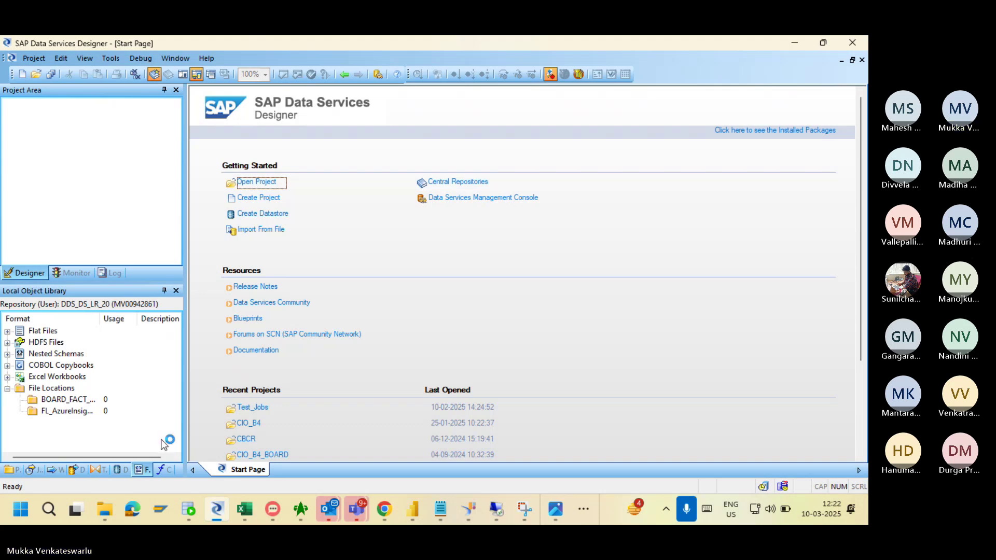
{"action": "left_click", "coordinate": [163, 473]}
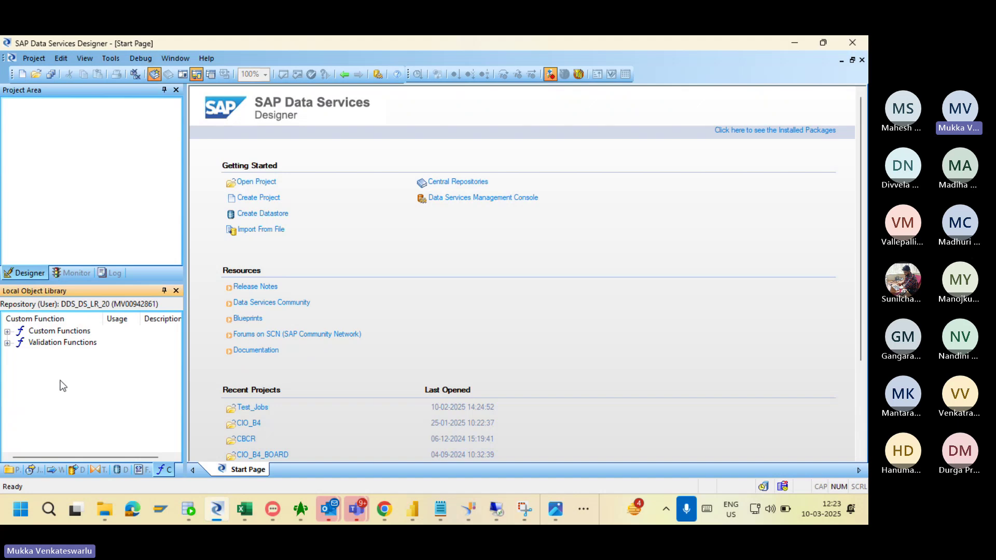
{"action": "left_click", "coordinate": [7, 343]}
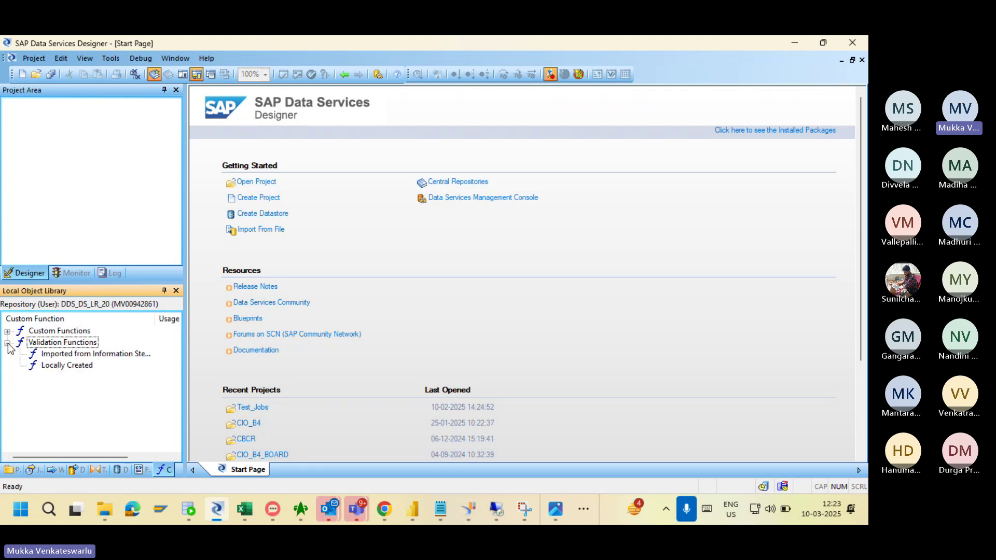
{"action": "left_click", "coordinate": [8, 343]}
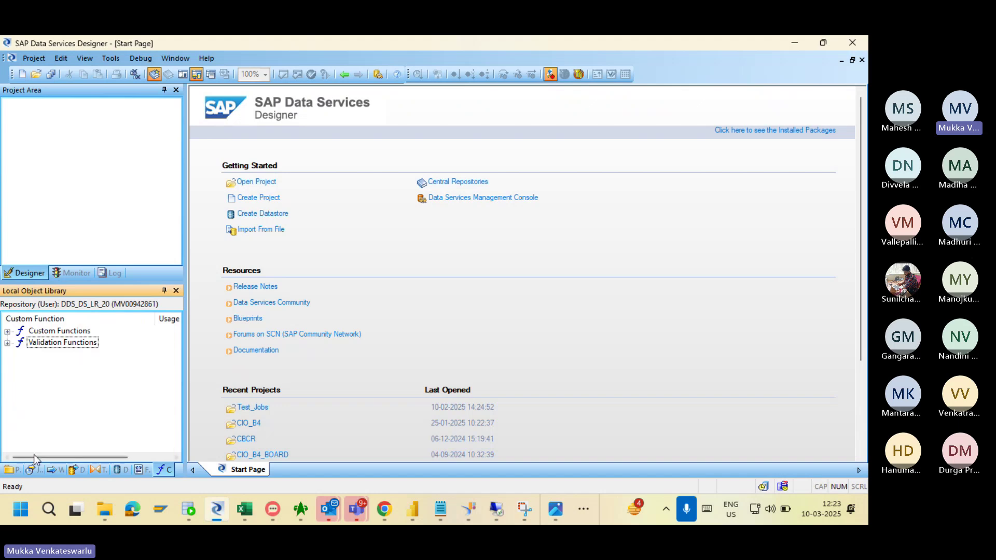
{"action": "left_click", "coordinate": [9, 470]}
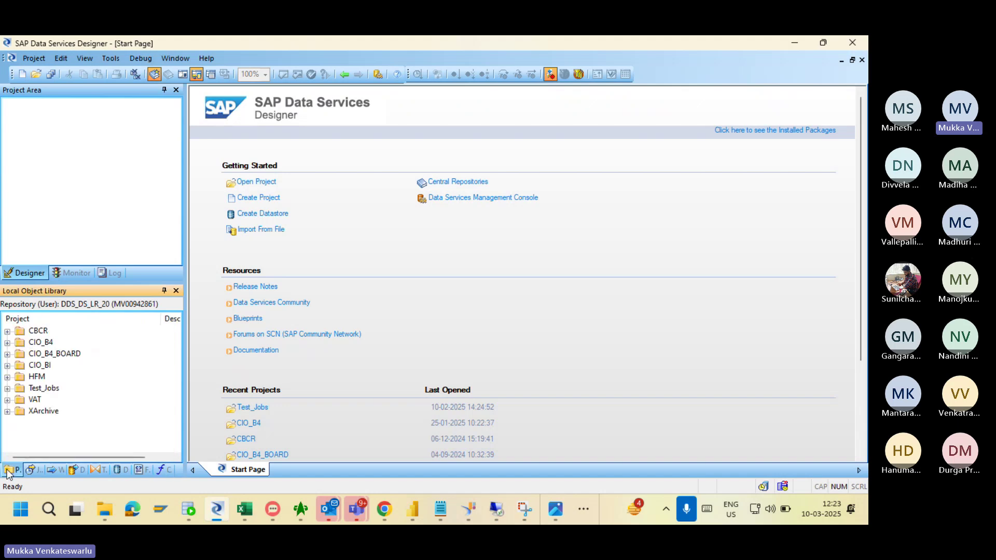
{"action": "left_click", "coordinate": [29, 471]}
{"action": "left_click", "coordinate": [53, 470]}
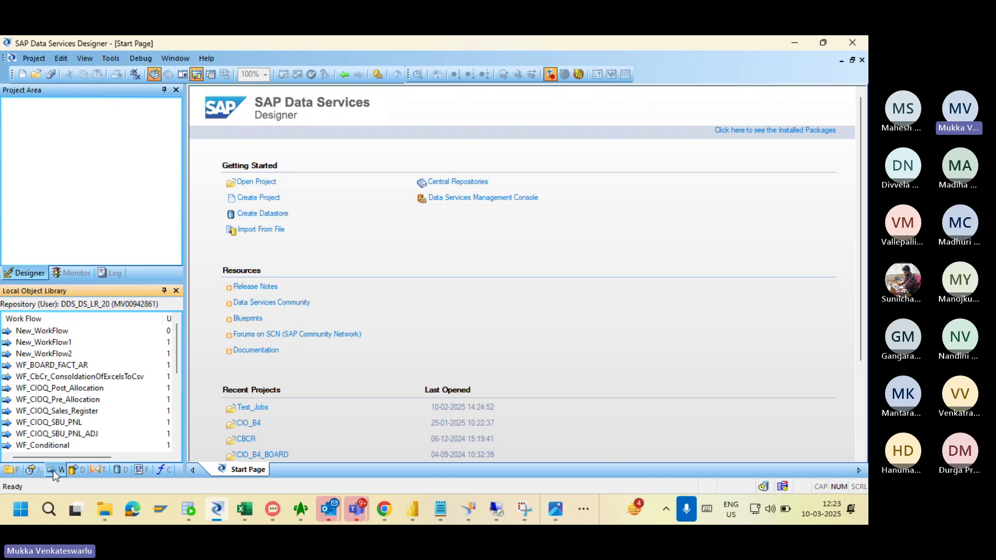
{"action": "left_click", "coordinate": [73, 471]}
{"action": "left_click", "coordinate": [96, 469]}
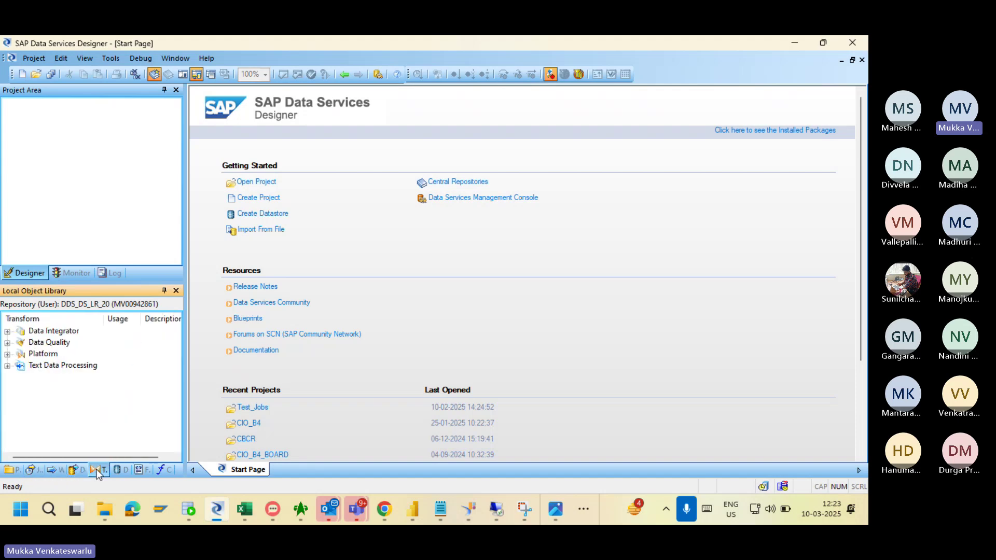
{"action": "left_click", "coordinate": [120, 470]}
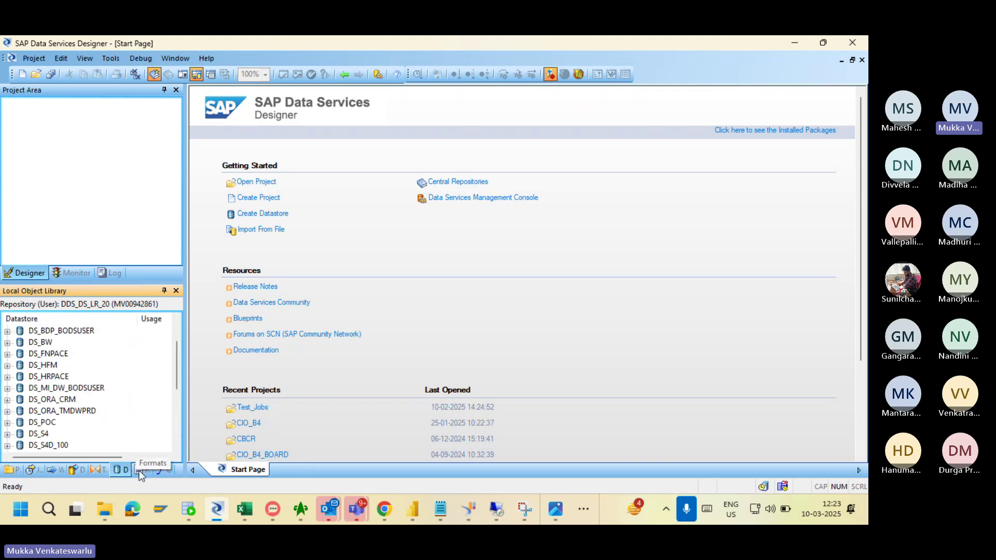
{"action": "left_click", "coordinate": [141, 470]}
{"action": "left_click", "coordinate": [163, 472]}
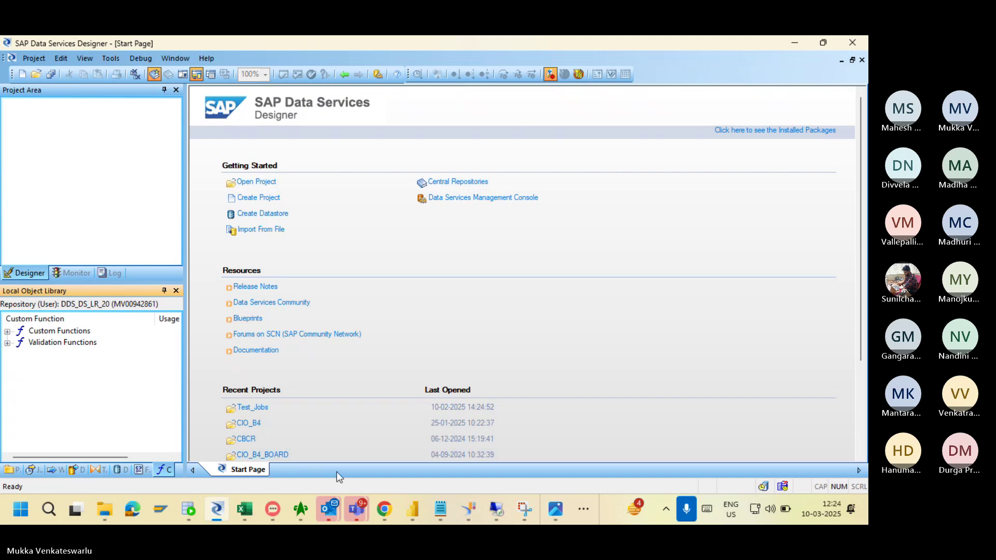
{"action": "mouse_move", "coordinate": [358, 509]}
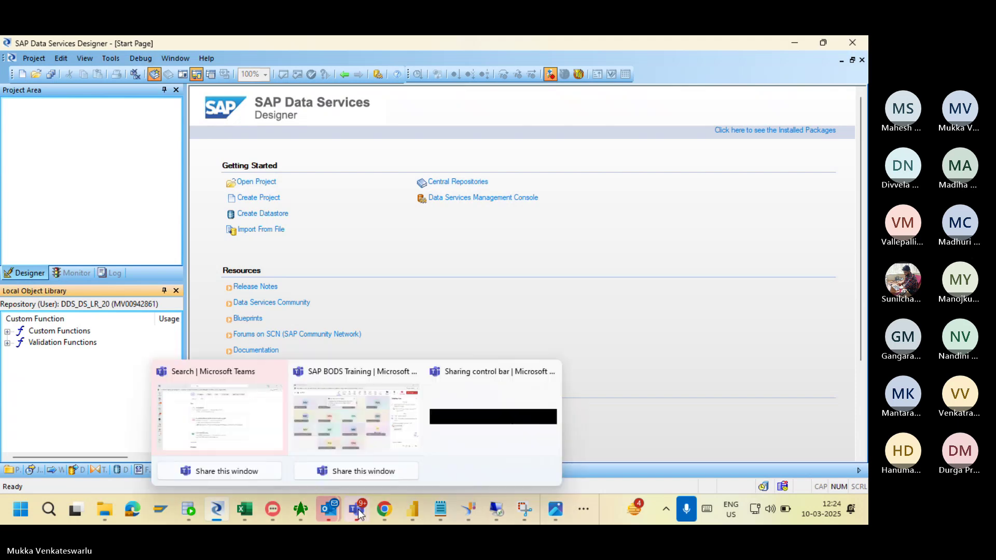
{"action": "left_click", "coordinate": [331, 403]}
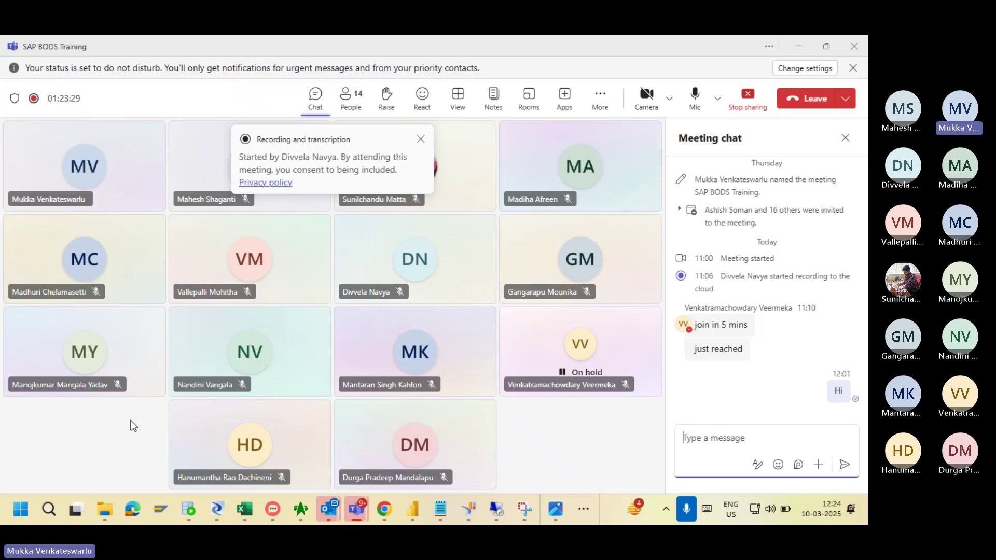
{"action": "key", "text": "alt+Tab"}
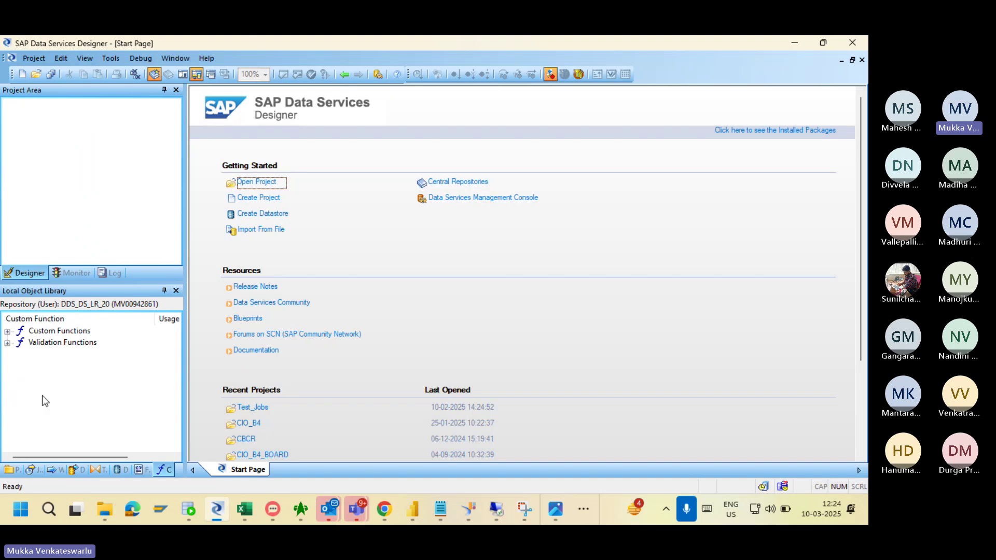
- Switch the object library to Projects, listing CBCR, CIO_B4, HFM and Test_Jobs
{"action": "left_click", "coordinate": [10, 470]}
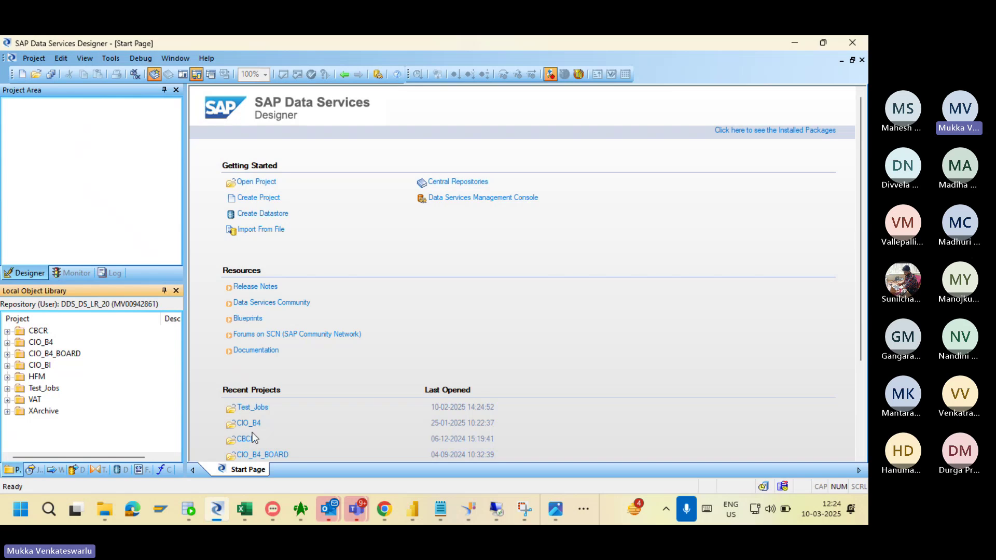
- Bring Book1 forward, scroll to the diagram and select the Source and Target system rectangles
{"action": "mouse_move", "coordinate": [250, 513]}
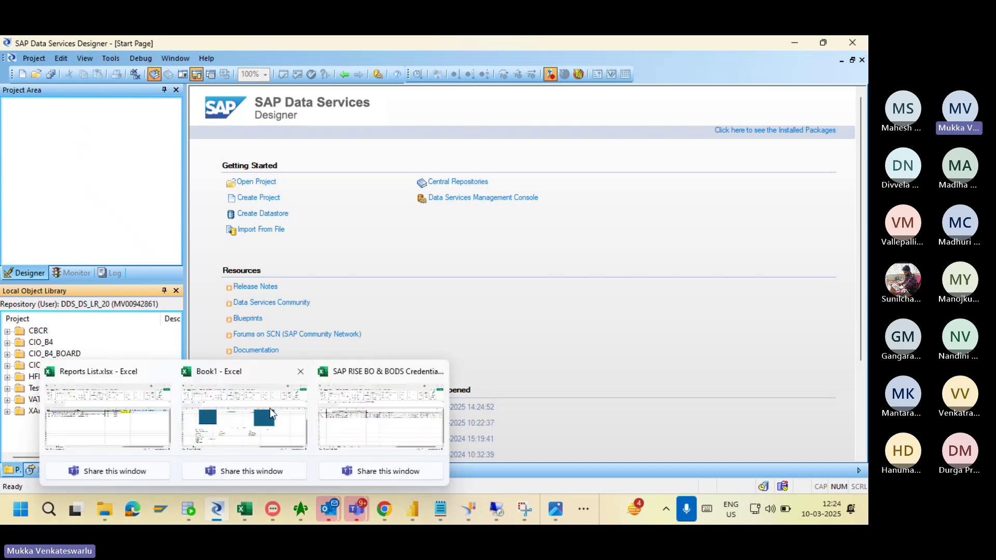
{"action": "left_click", "coordinate": [269, 409]}
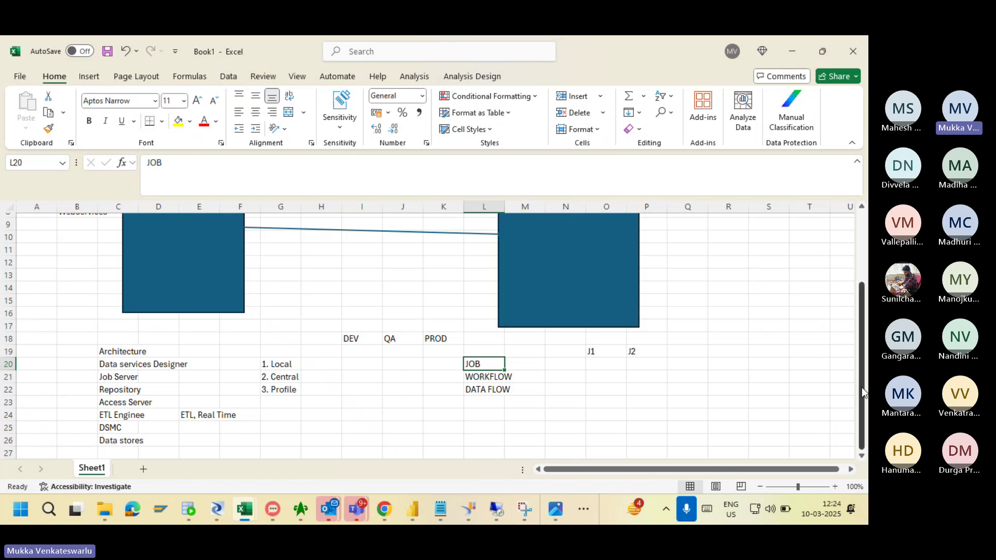
{"action": "left_click_drag", "start_coordinate": [861, 374], "coordinate": [854, 298]}
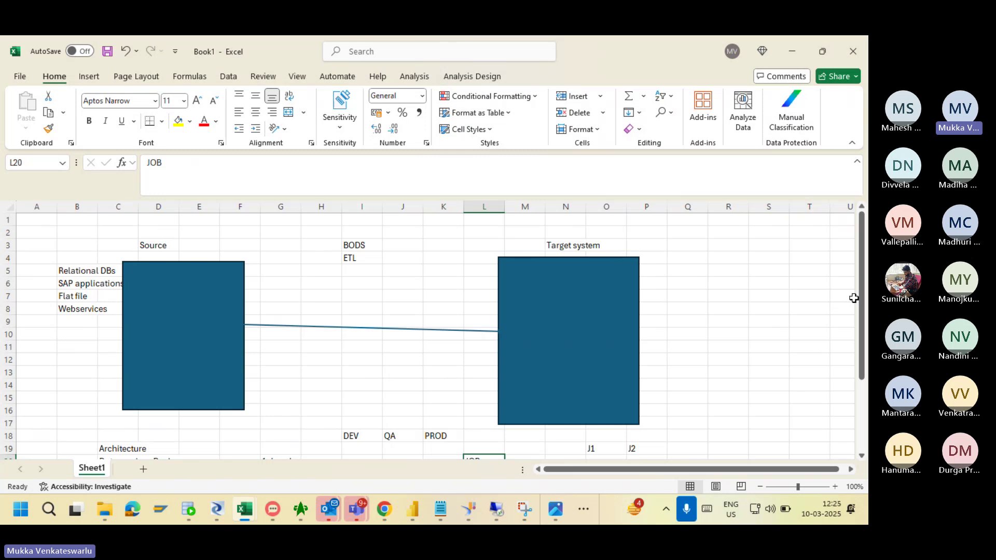
{"action": "left_click", "coordinate": [741, 283]}
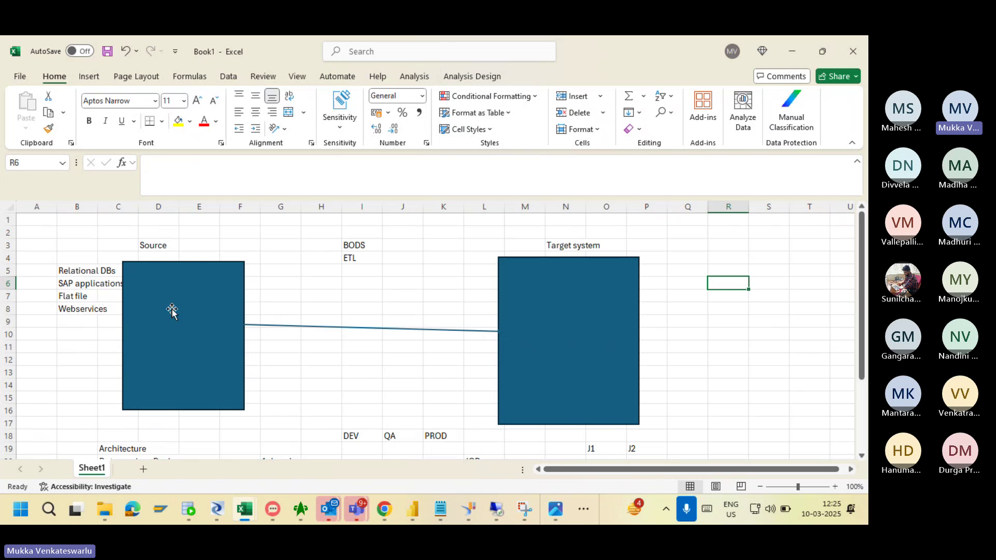
{"action": "left_click", "coordinate": [79, 272]}
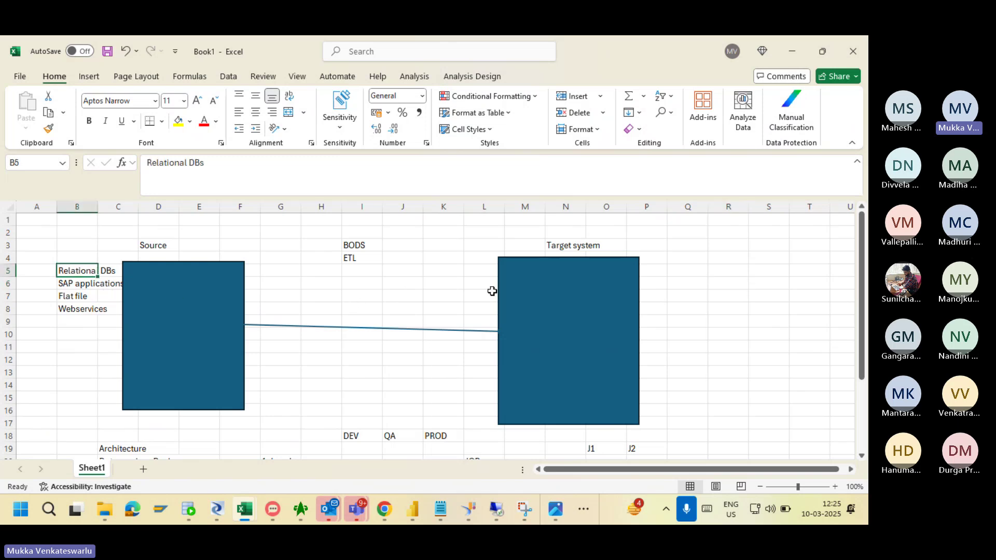
{"action": "left_click", "coordinate": [560, 299]}
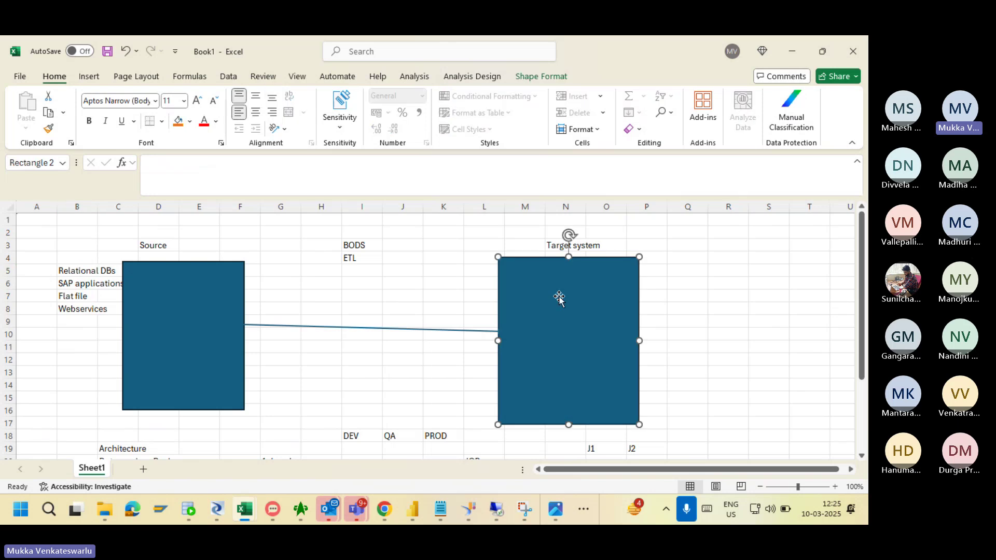
{"action": "left_click", "coordinate": [395, 247]}
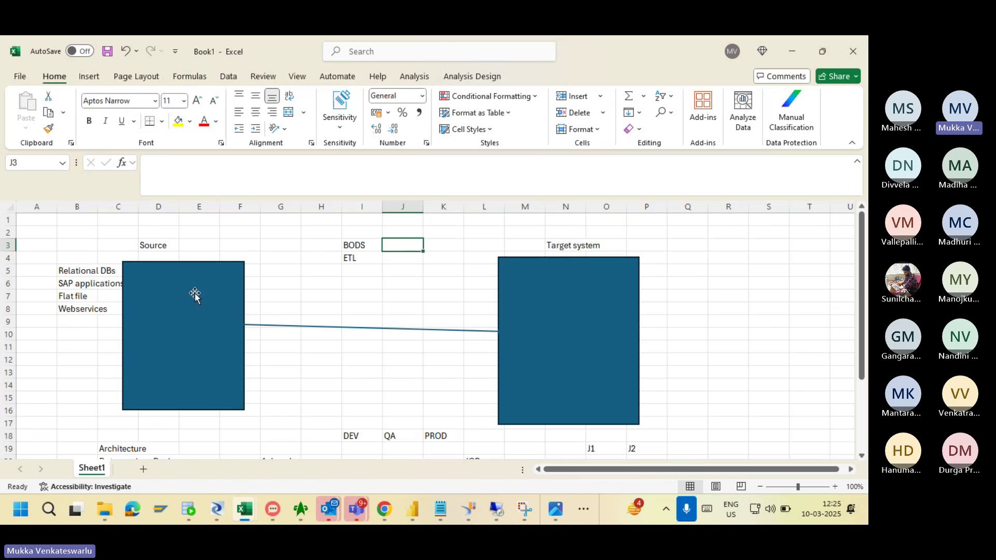
{"action": "left_click", "coordinate": [143, 275]}
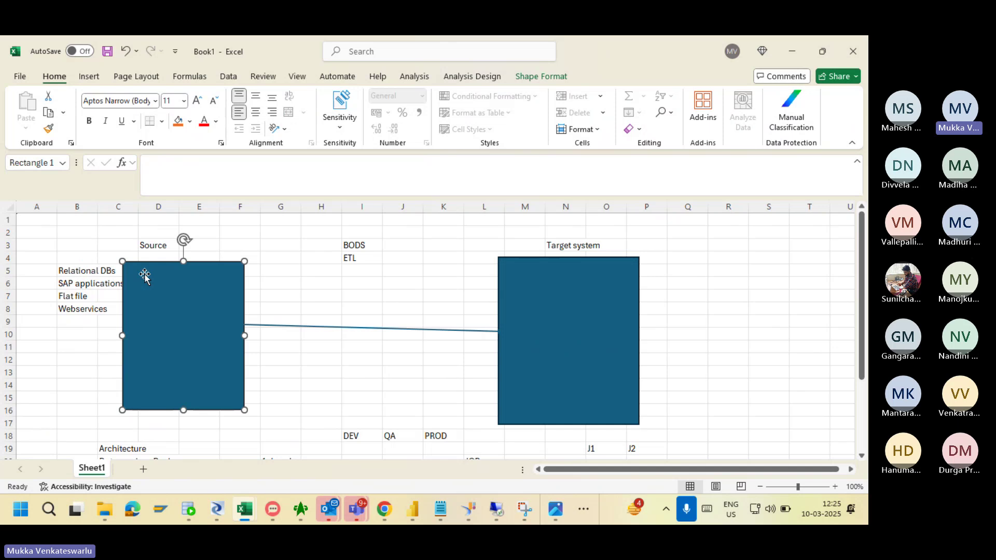
{"action": "left_click", "coordinate": [603, 296]}
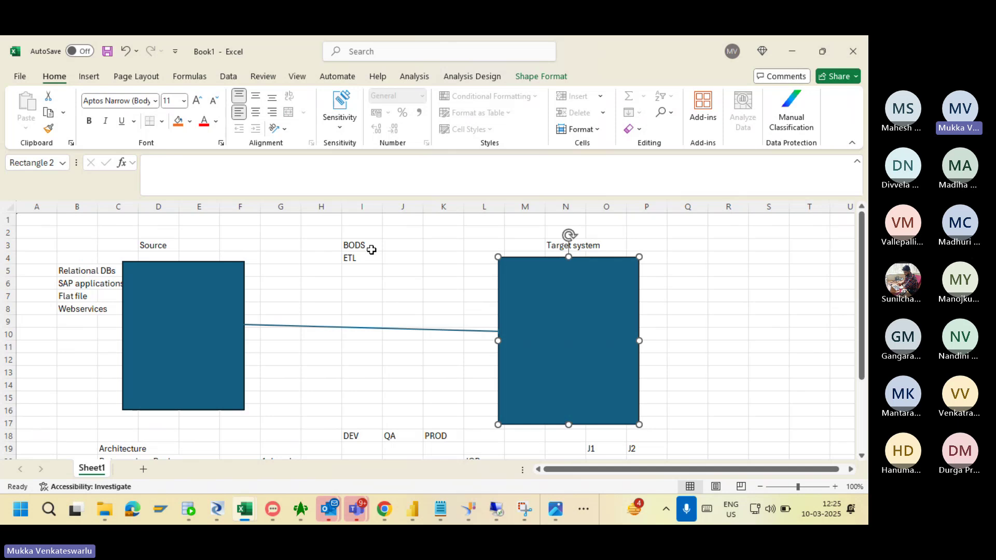
{"action": "left_click", "coordinate": [374, 283]}
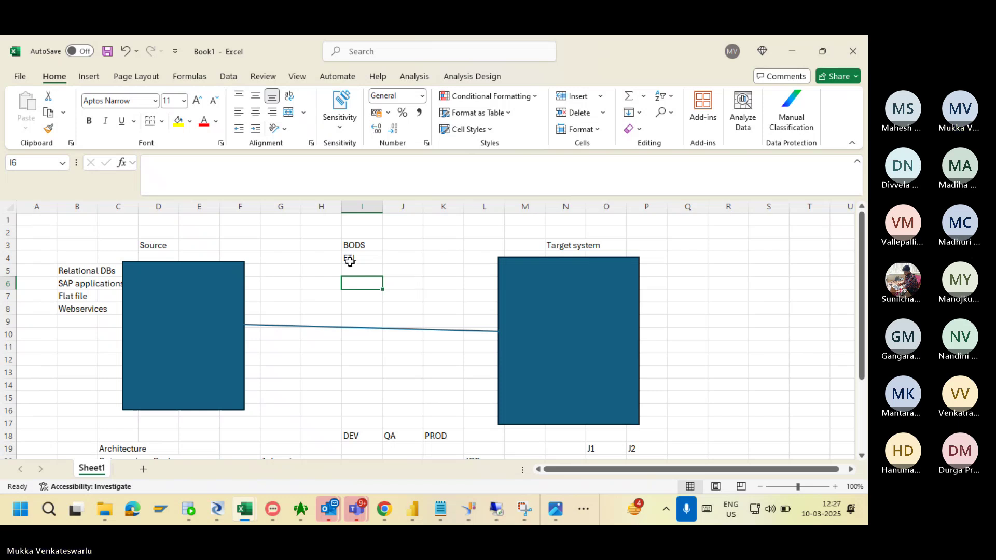
{"action": "left_click", "coordinate": [310, 250]}
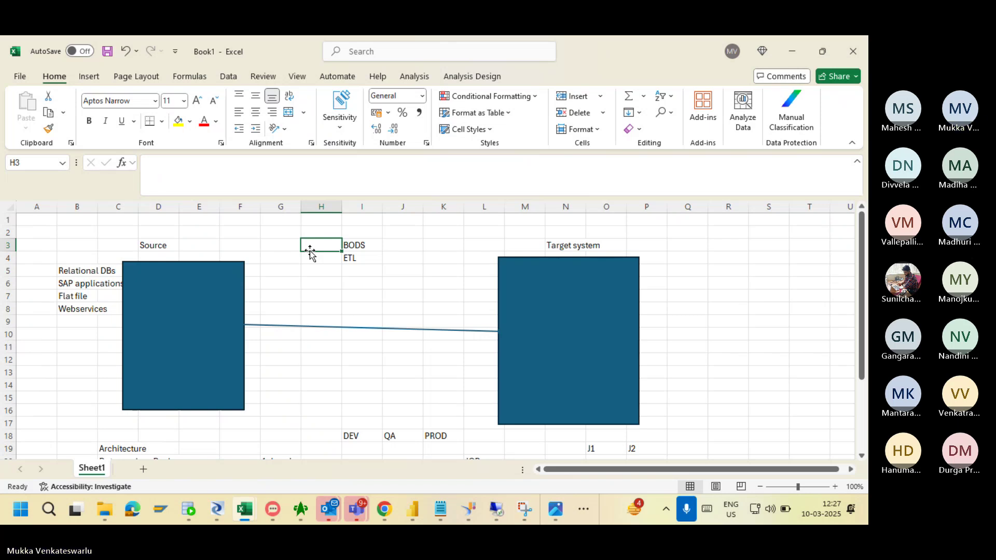
{"action": "left_click", "coordinate": [356, 249]}
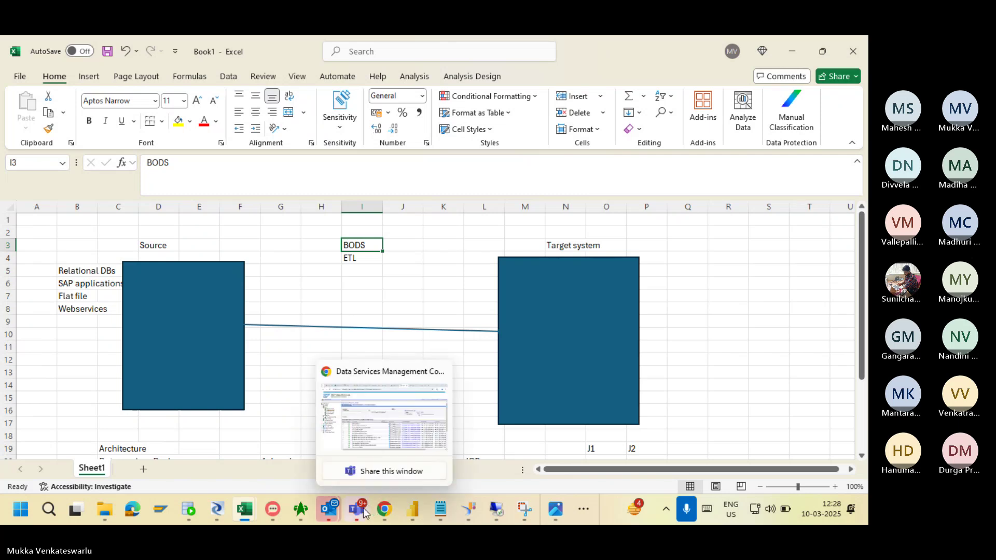
- Return to the SAP BODS Training Teams meeting and leave it
{"action": "left_click", "coordinate": [357, 415]}
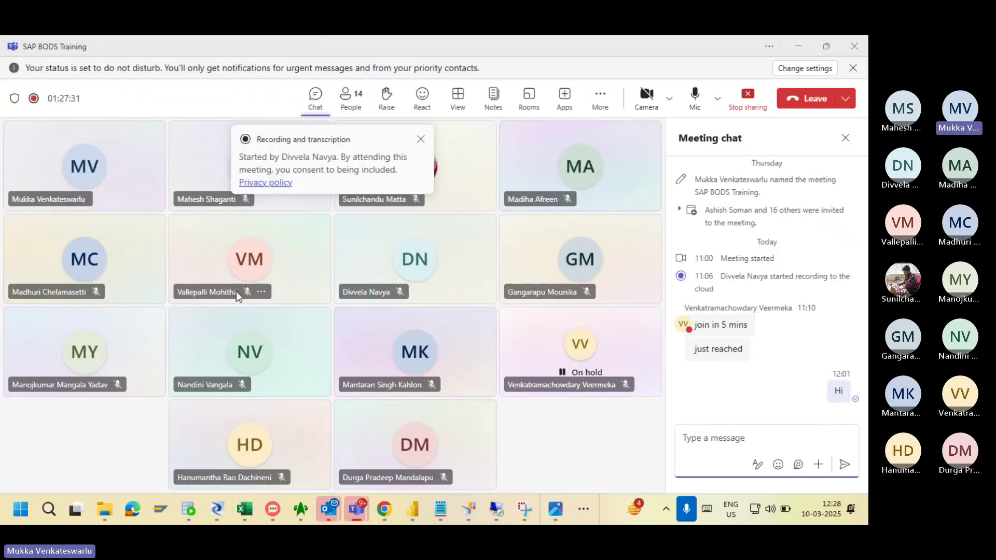
{"action": "mouse_move", "coordinate": [237, 295]}
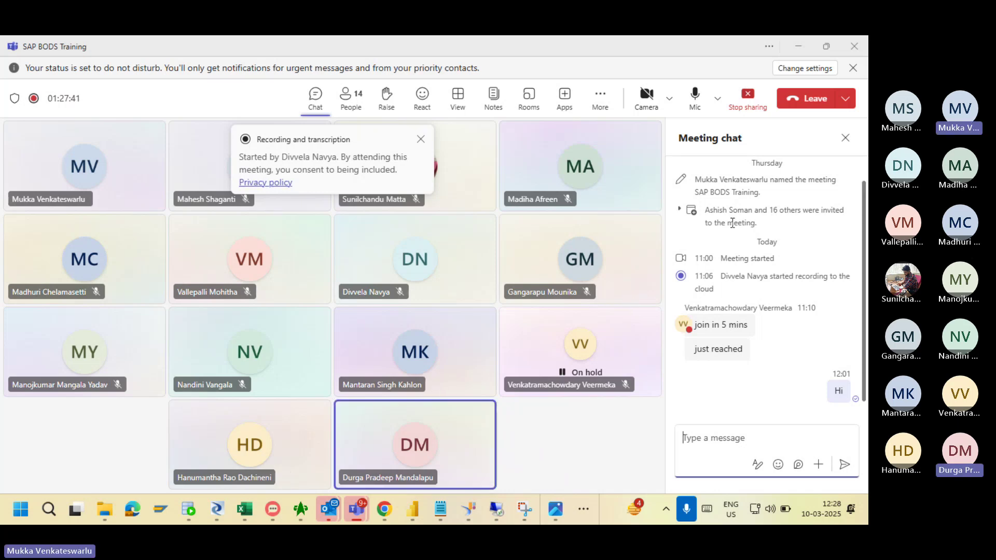
{"action": "left_click", "coordinate": [806, 102]}
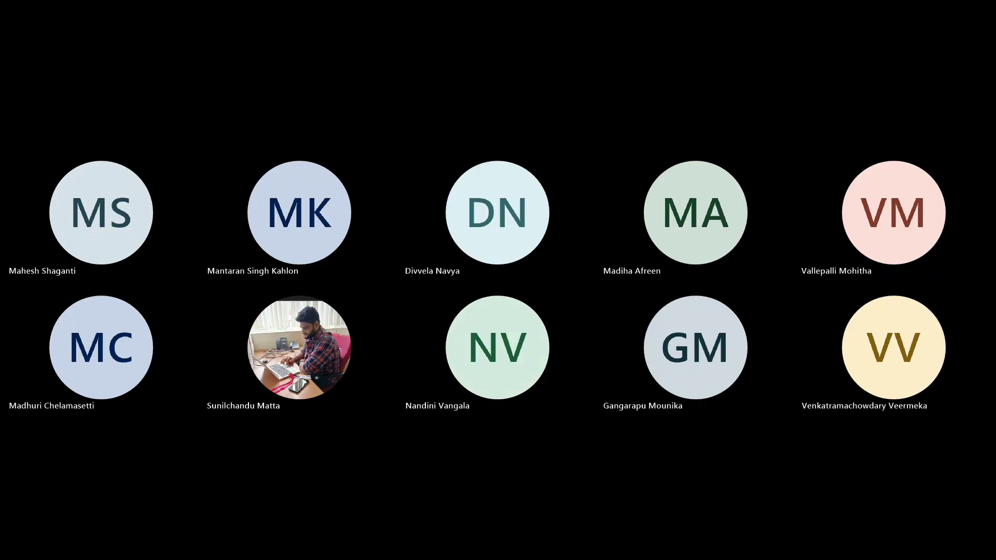